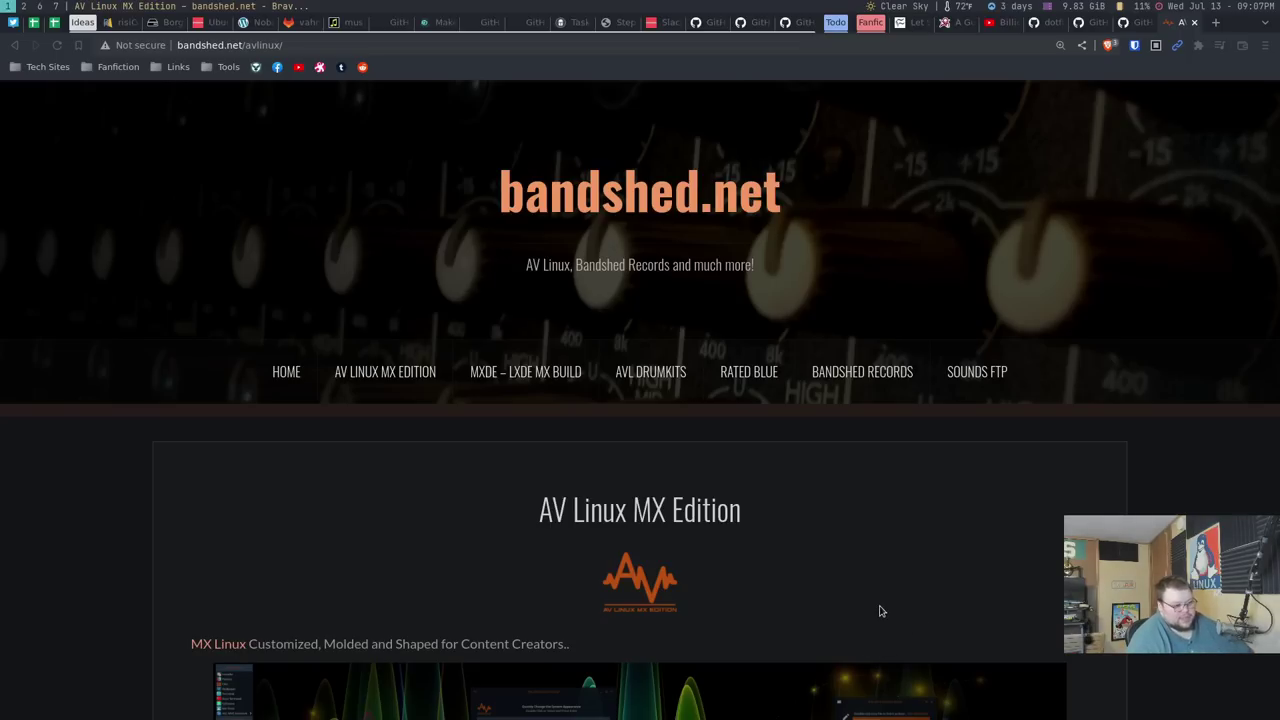
{"action": "scroll", "coordinate": [880, 610], "scroll_direction": "down", "scroll_amount": 8}
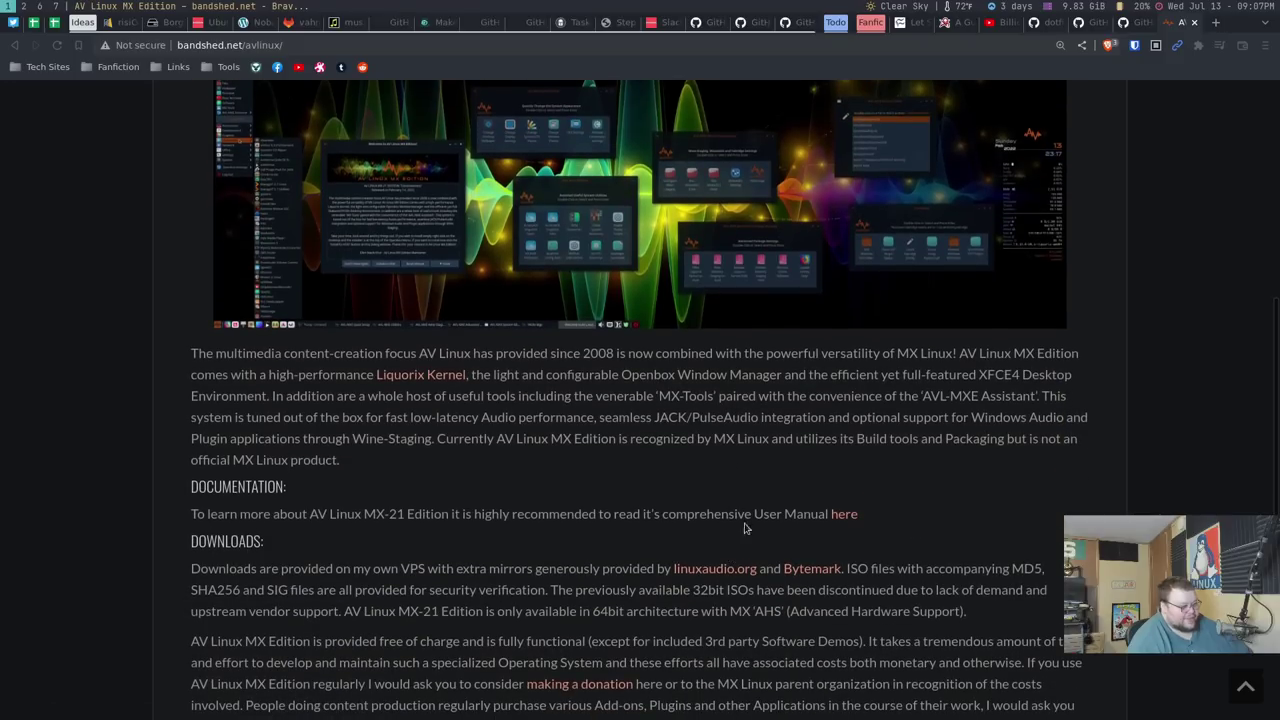
{"action": "scroll", "coordinate": [615, 564], "scroll_direction": "down", "scroll_amount": 1}
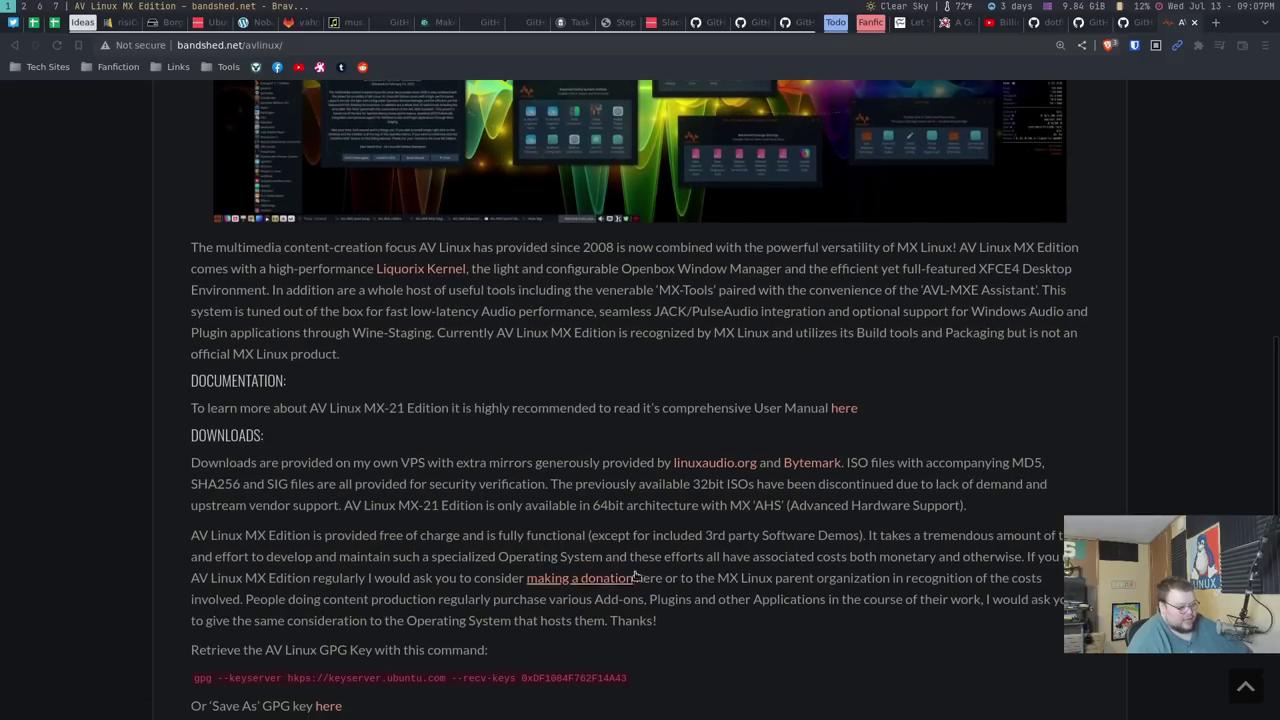
{"action": "scroll", "coordinate": [709, 595], "scroll_direction": "down", "scroll_amount": 2}
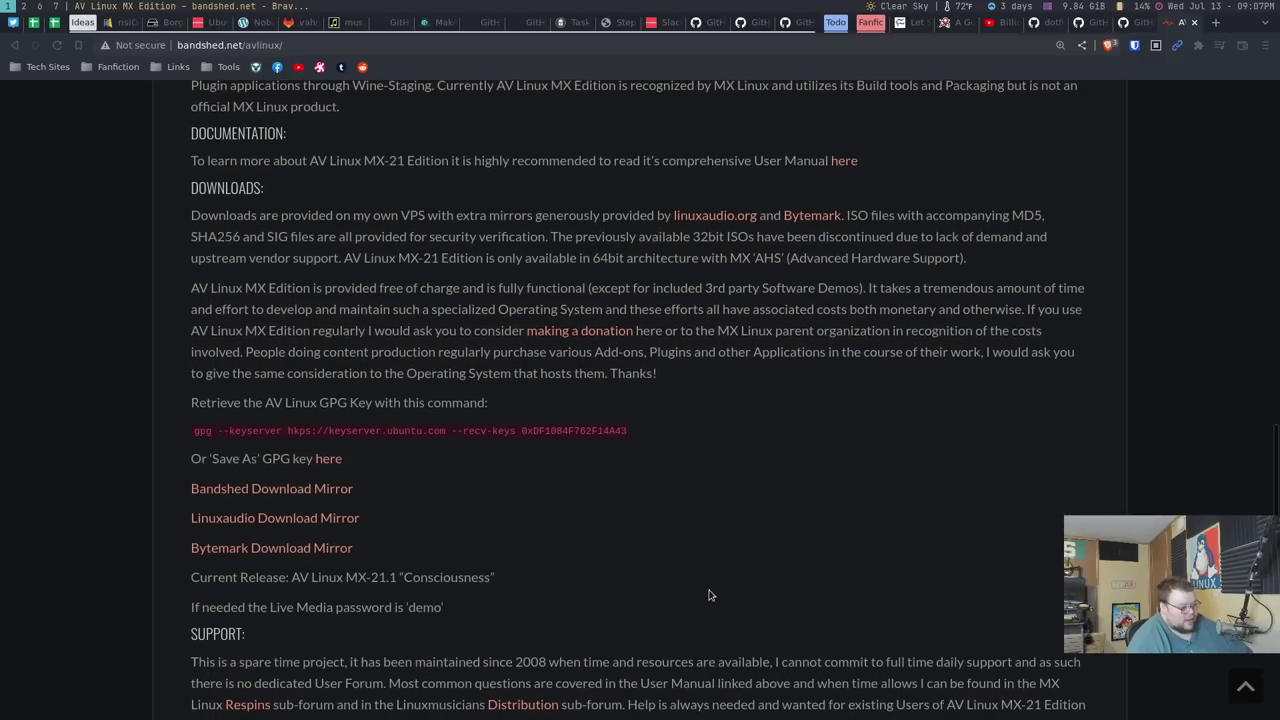
{"action": "scroll", "coordinate": [709, 595], "scroll_direction": "down", "scroll_amount": 1}
{"action": "scroll", "coordinate": [589, 571], "scroll_direction": "up", "scroll_amount": 1}
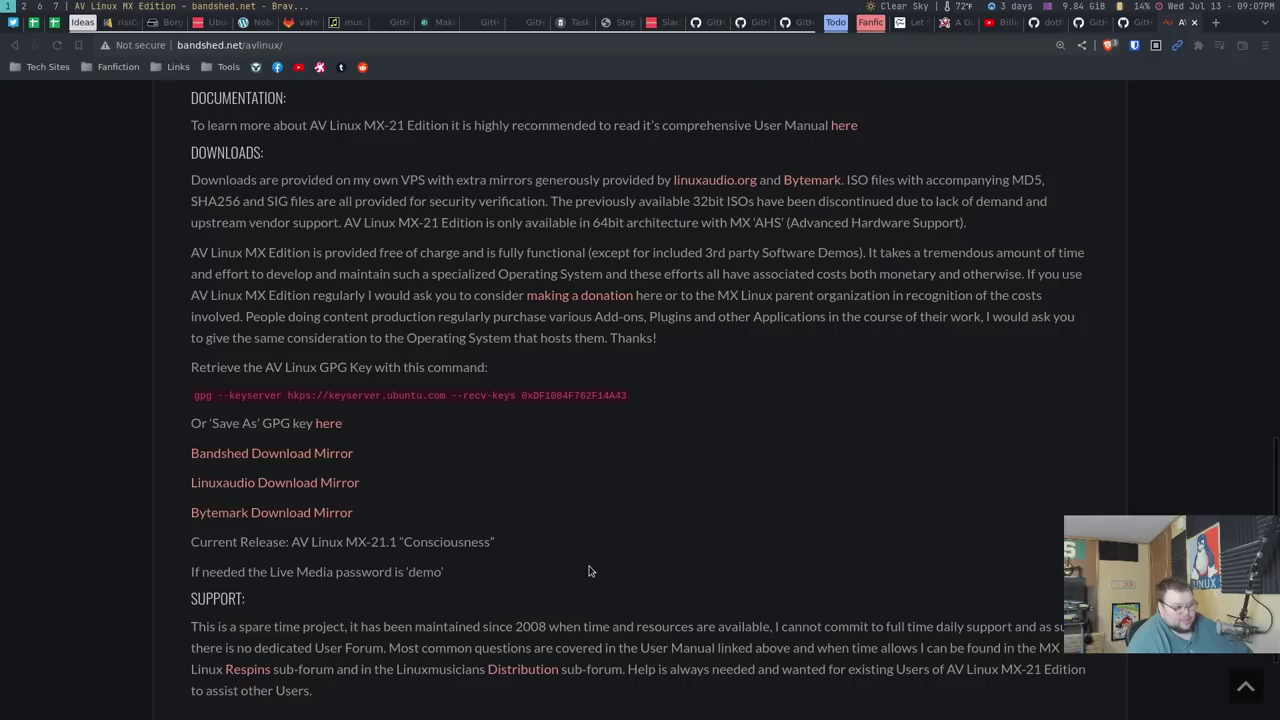
{"action": "scroll", "coordinate": [589, 571], "scroll_direction": "up", "scroll_amount": 8}
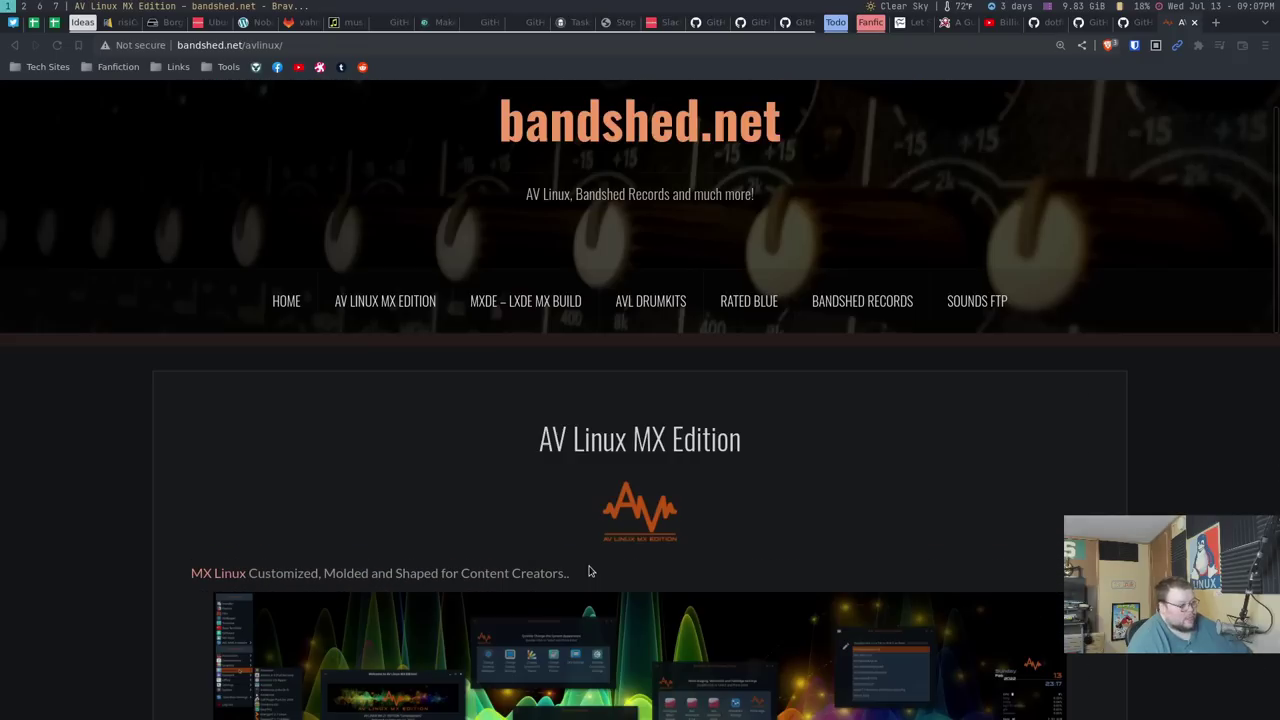
{"action": "left_click", "coordinate": [525, 301]}
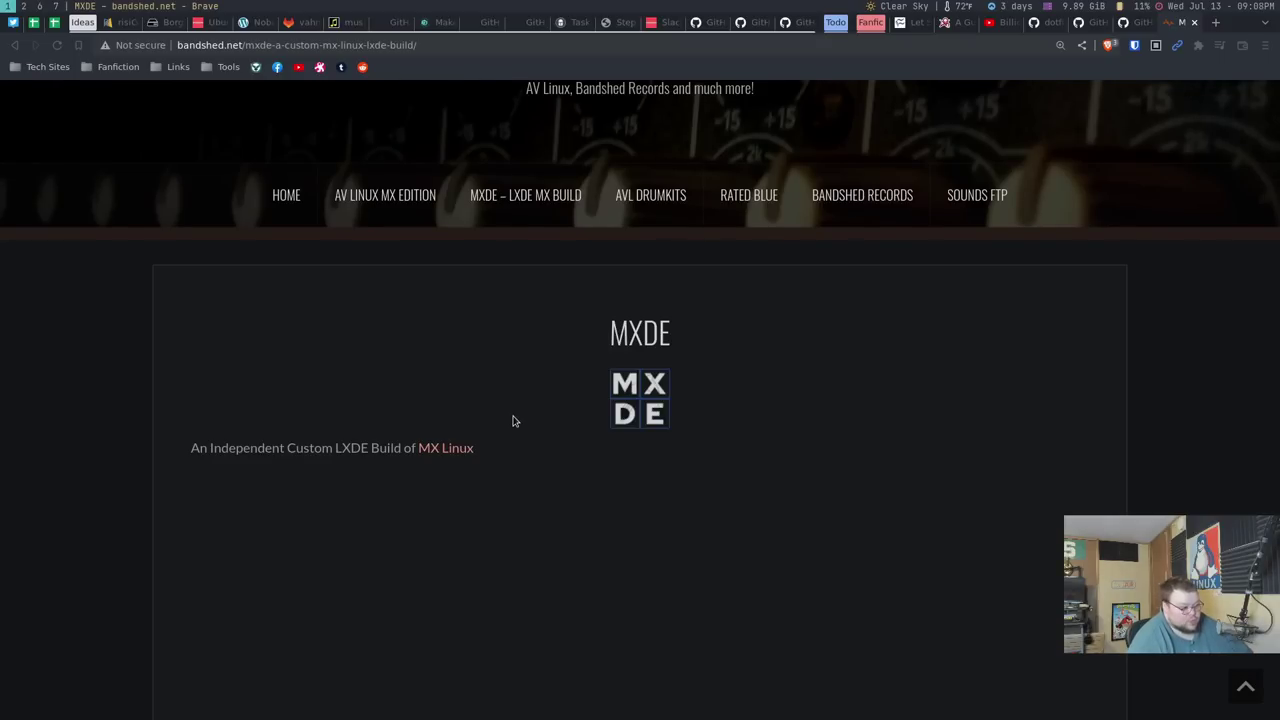
{"action": "scroll", "coordinate": [512, 421], "scroll_direction": "down", "scroll_amount": 2}
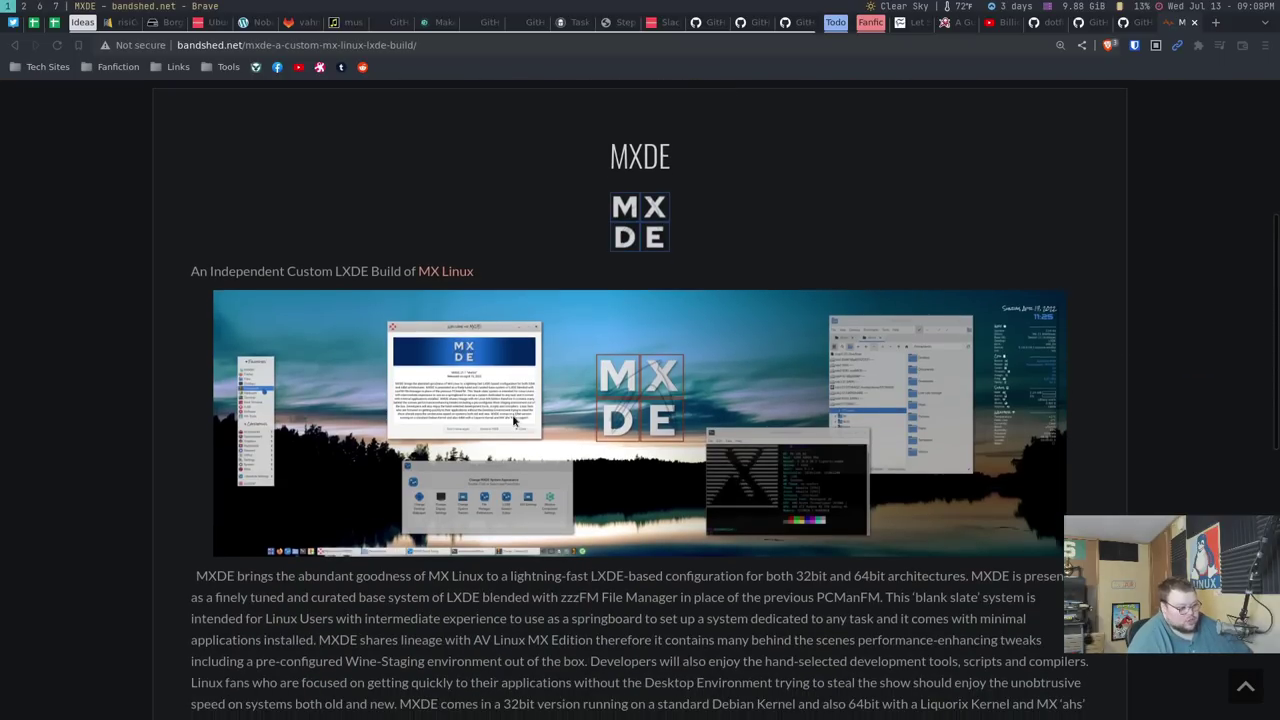
{"action": "scroll", "coordinate": [420, 420], "scroll_direction": "up", "scroll_amount": 2}
{"action": "key", "text": "alt+Left"}
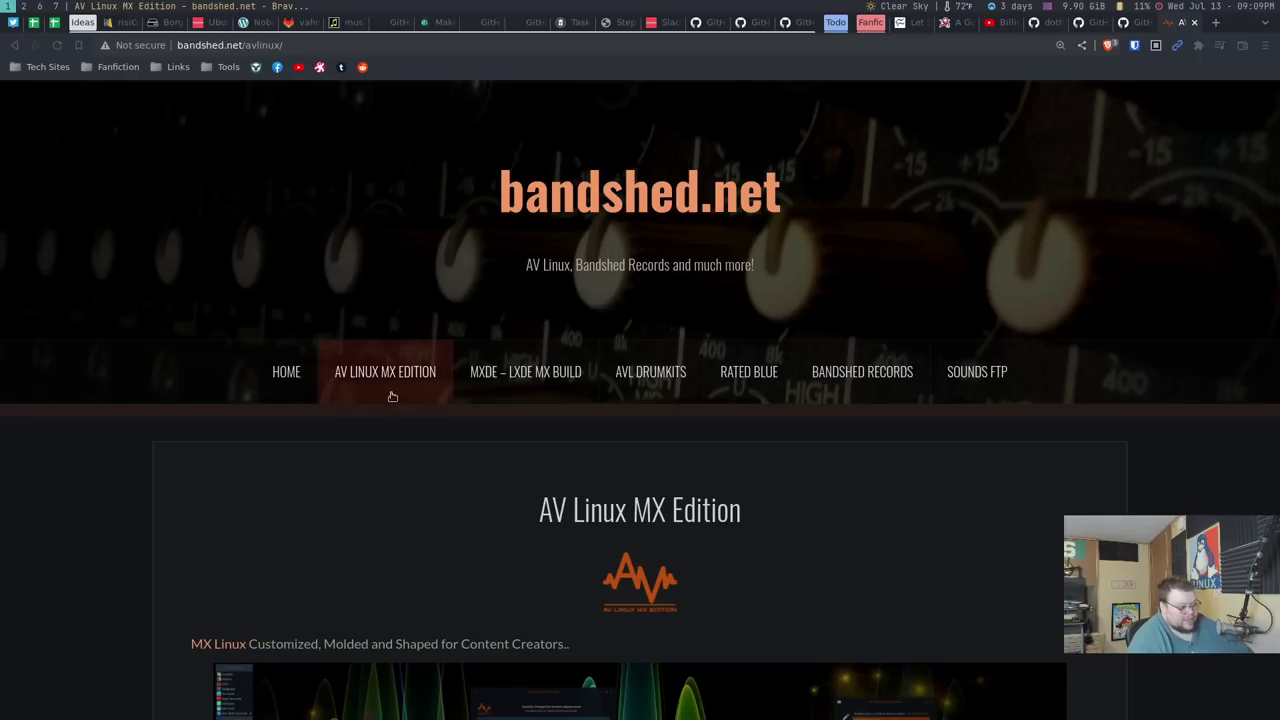
{"action": "scroll", "coordinate": [449, 494], "scroll_direction": "down", "scroll_amount": 5}
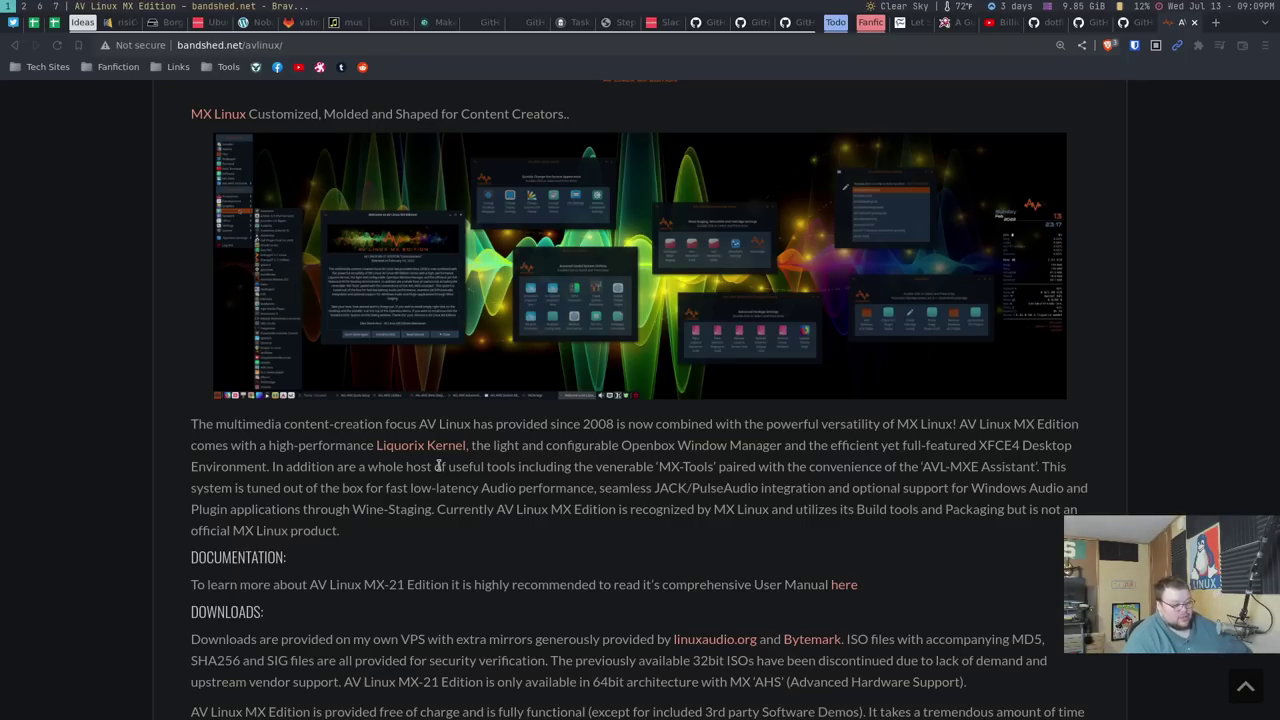
{"action": "scroll", "coordinate": [437, 466], "scroll_direction": "down", "scroll_amount": 3}
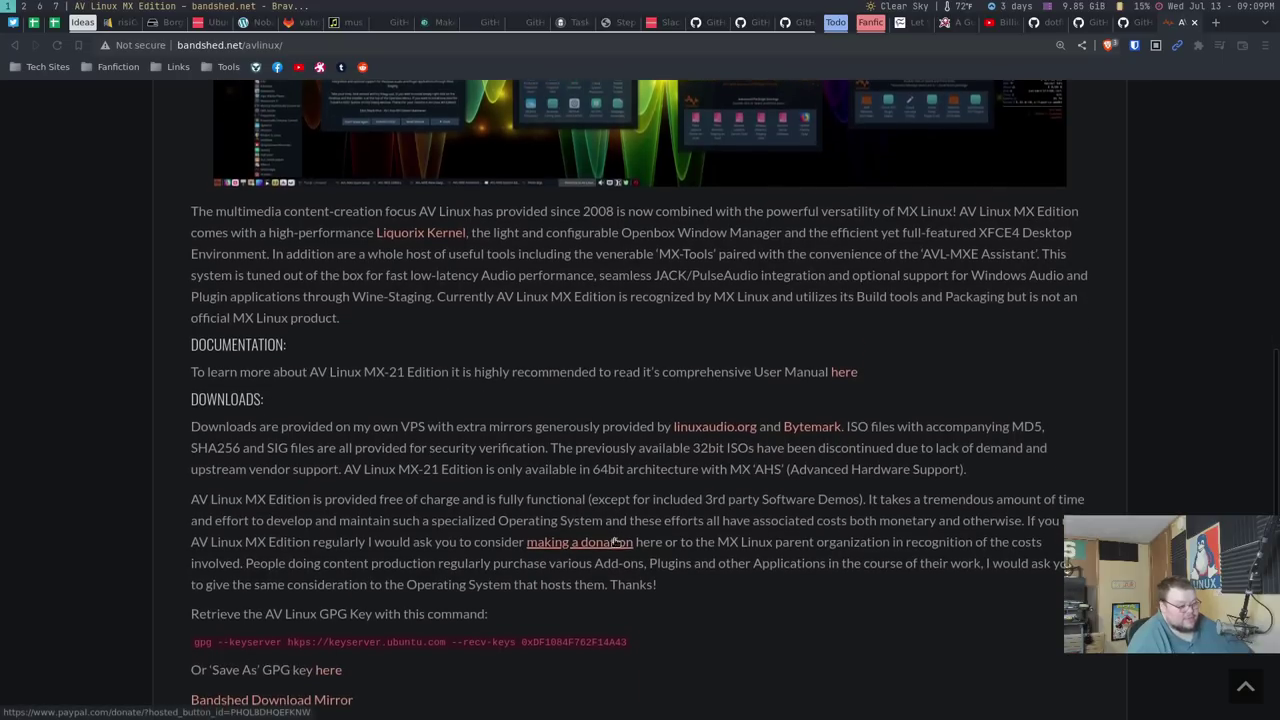
{"action": "scroll", "coordinate": [617, 541], "scroll_direction": "up", "scroll_amount": 1}
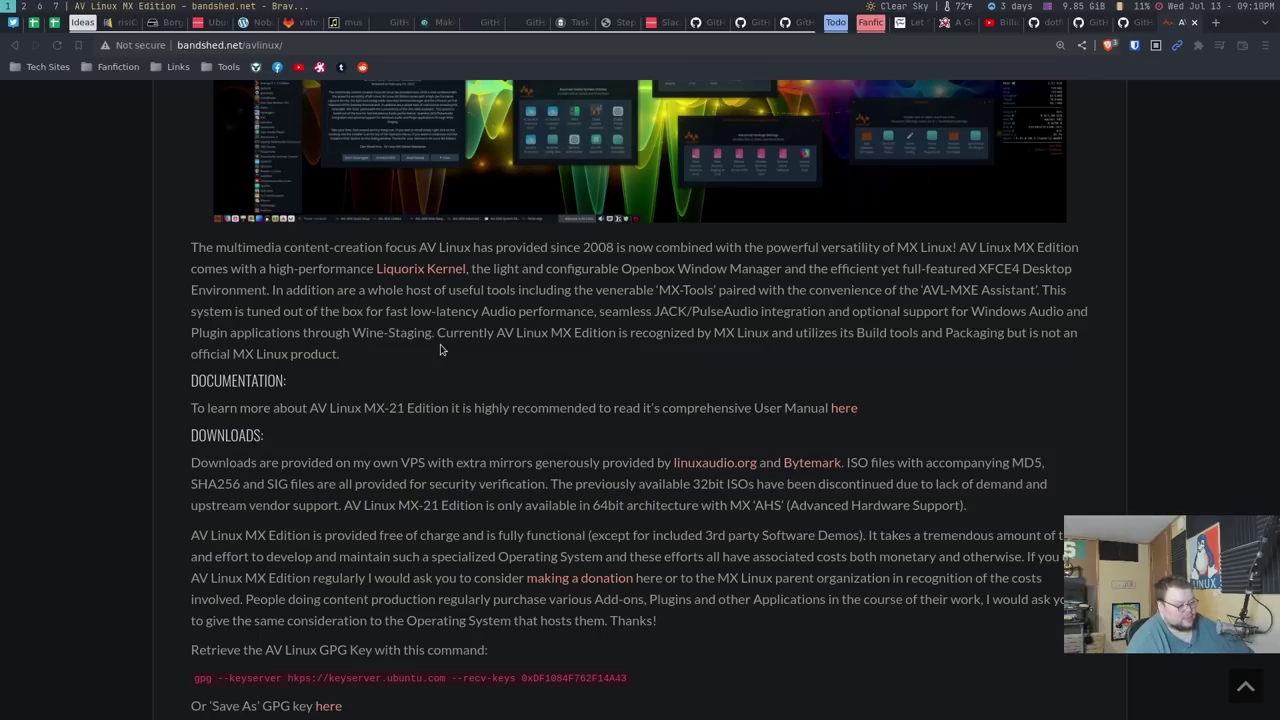
{"action": "scroll", "coordinate": [440, 350], "scroll_direction": "up", "scroll_amount": 6}
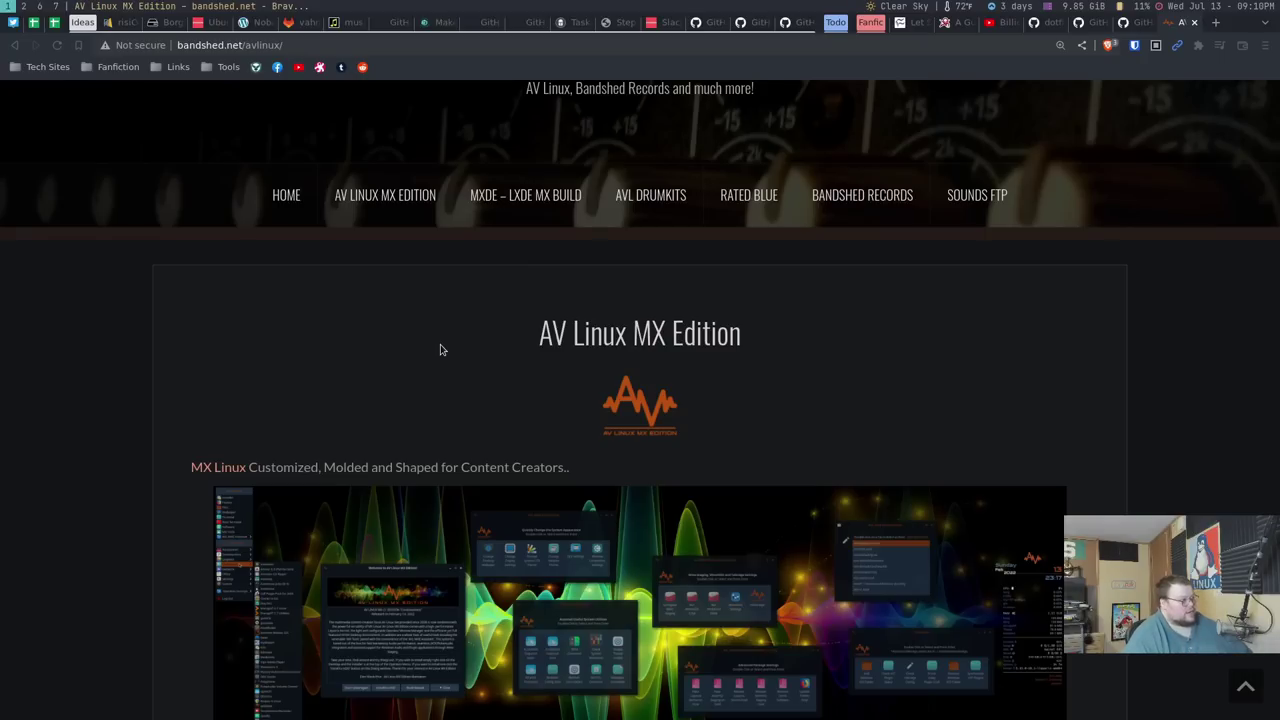
{"action": "scroll", "coordinate": [745, 300], "scroll_direction": "up", "scroll_amount": 1}
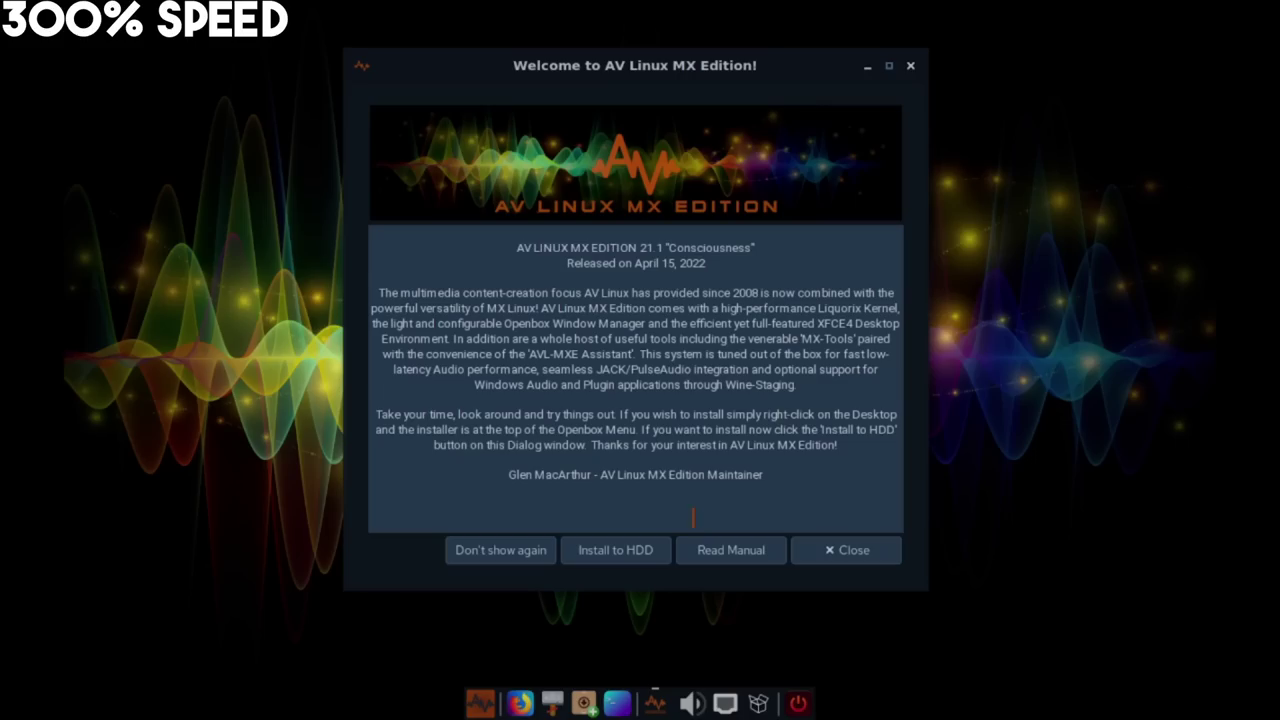
Start the Install to HDD of AV Linux and accept the installer's Terms of Use
{"action": "left_click", "coordinate": [628, 551]}
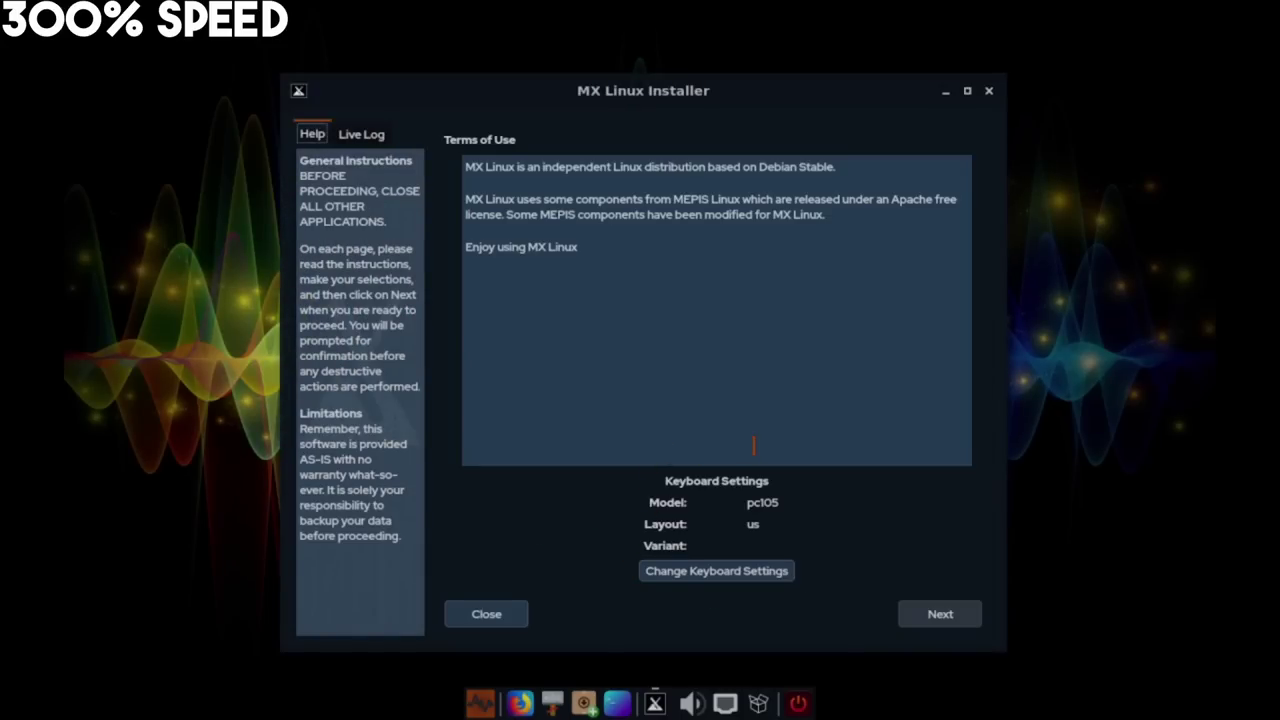
{"action": "left_click", "coordinate": [941, 615]}
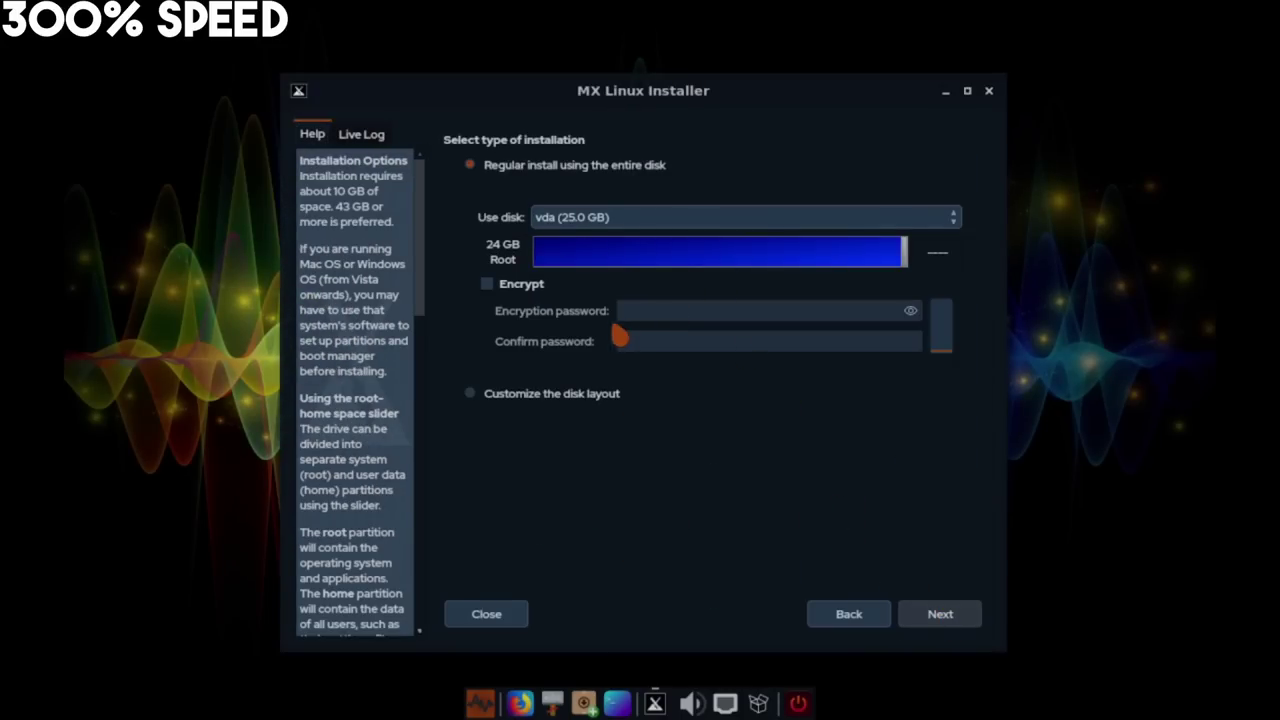
Choose a regular install on the whole disk, confirm formatting vda, and pass the boot-method page
{"action": "left_click", "coordinate": [934, 616]}
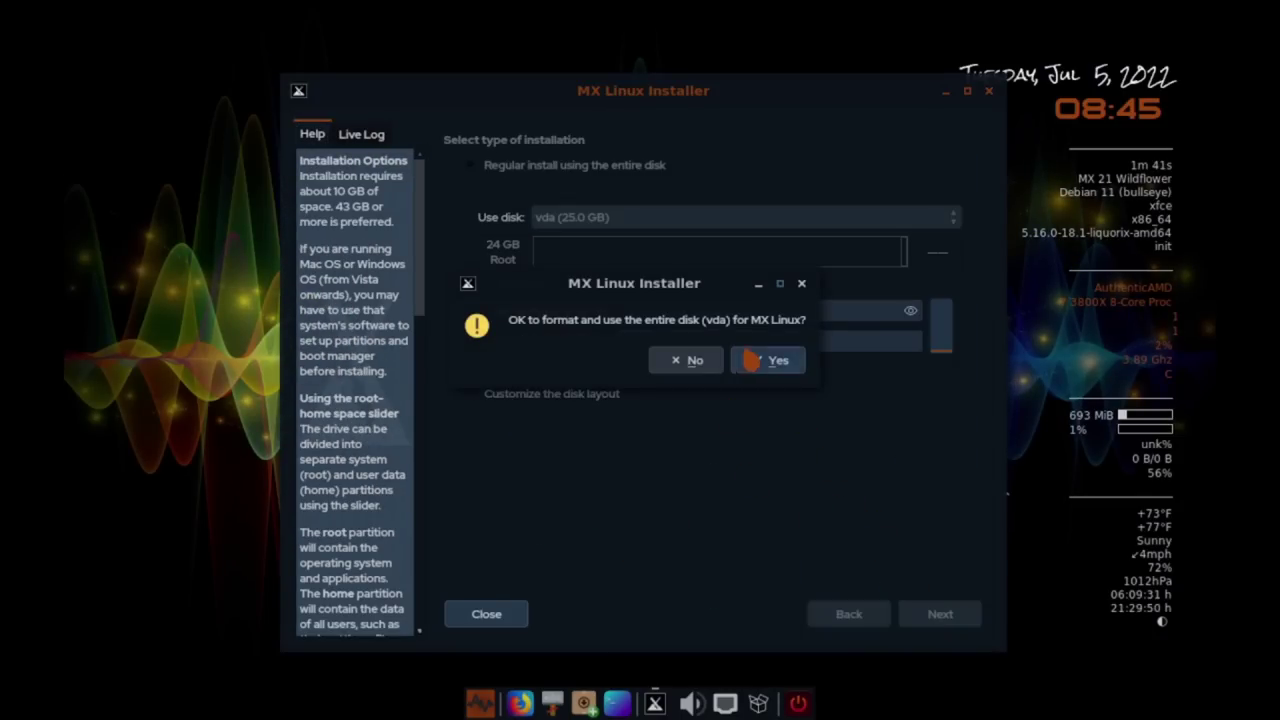
{"action": "left_click", "coordinate": [765, 362]}
{"action": "left_click", "coordinate": [966, 615]}
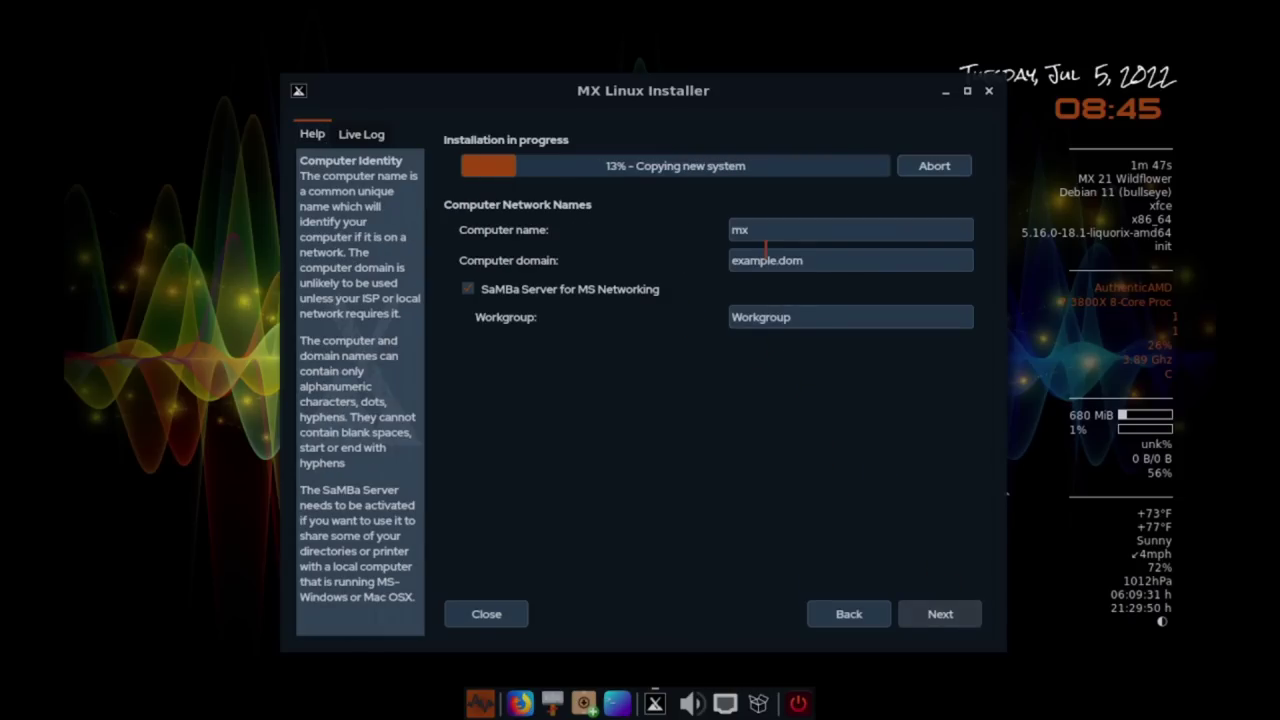
Enter the computer name, review the advanced service settings, and continue to the user account page
{"action": "type", "text": "jason"}
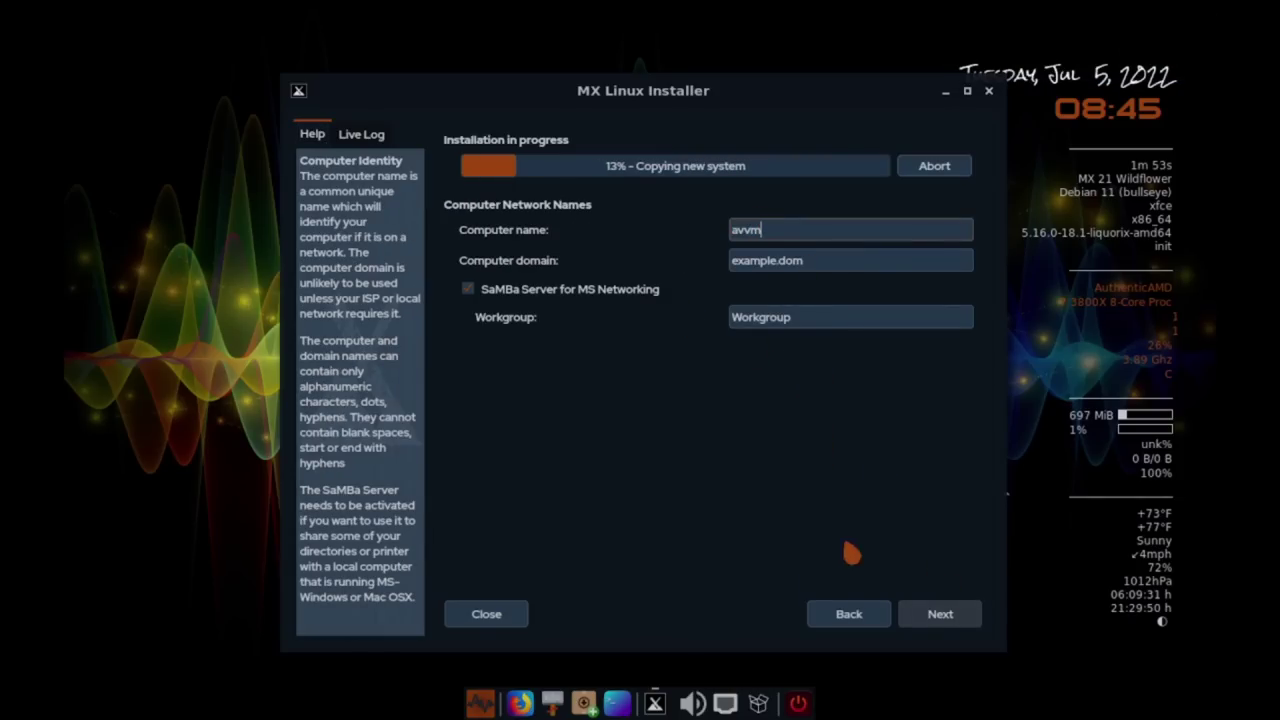
{"action": "left_click", "coordinate": [932, 622]}
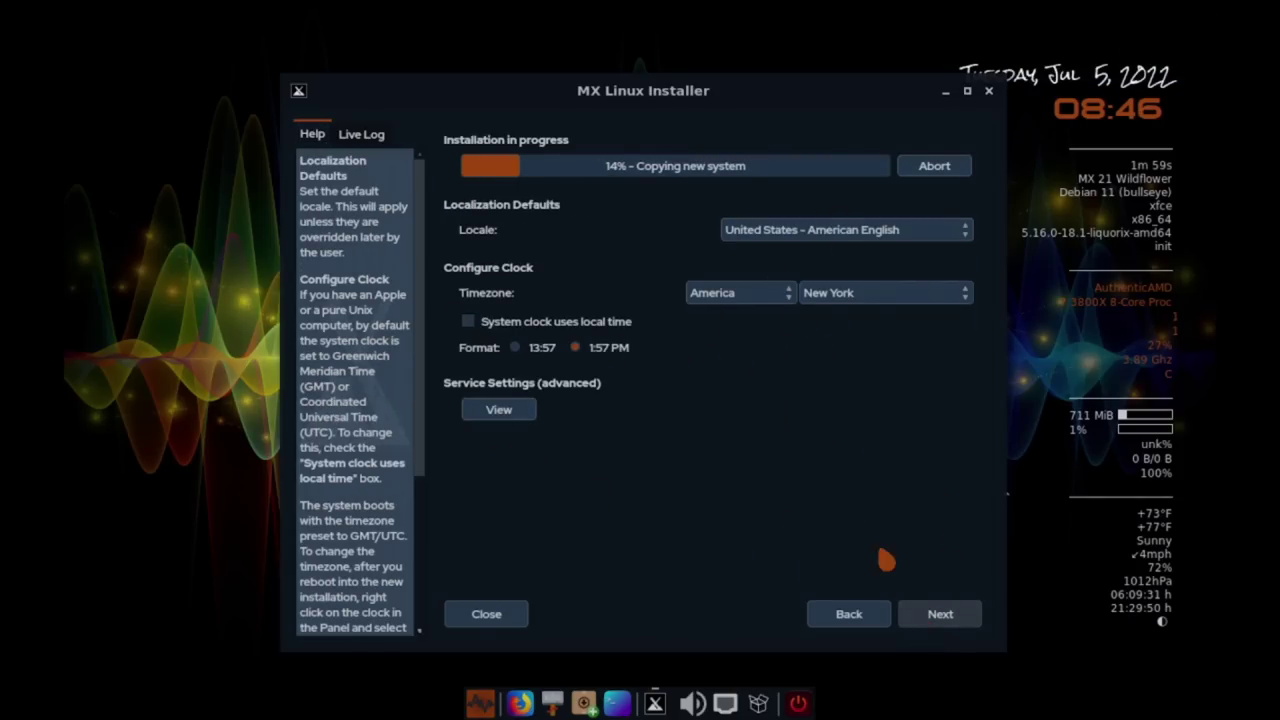
{"action": "left_click", "coordinate": [488, 410]}
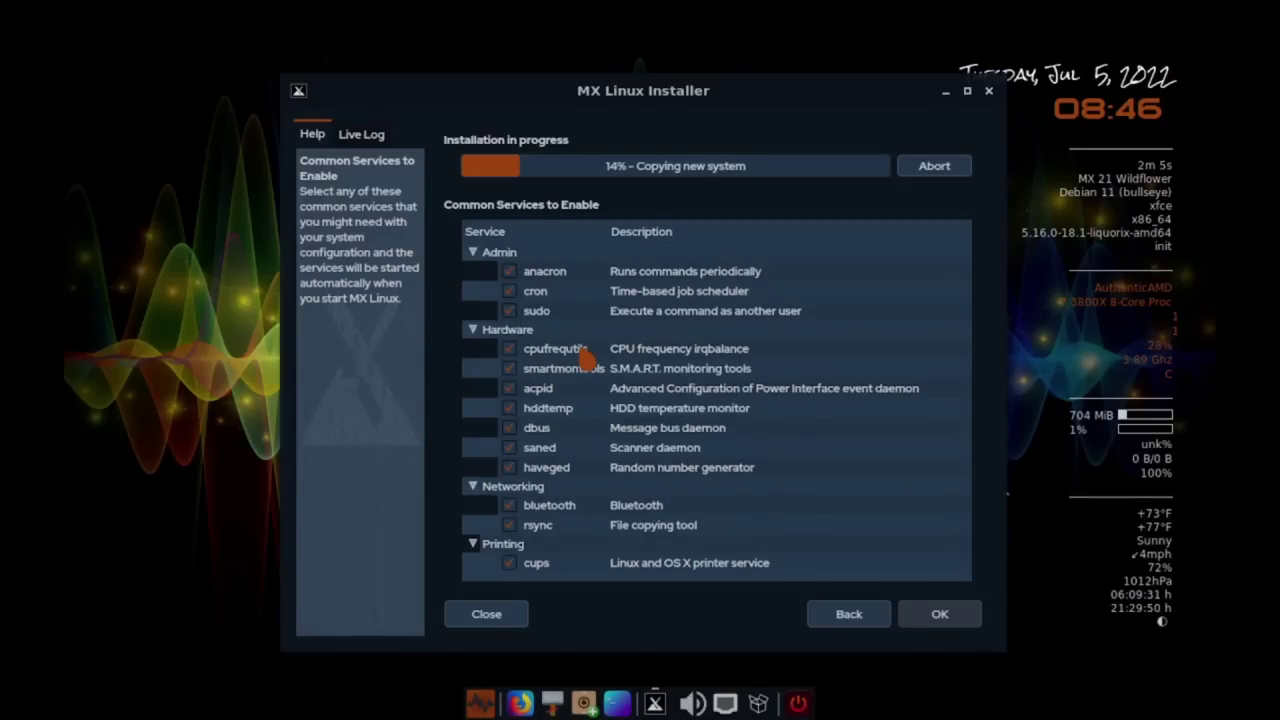
{"action": "left_click", "coordinate": [484, 615]}
{"action": "left_click", "coordinate": [667, 363]}
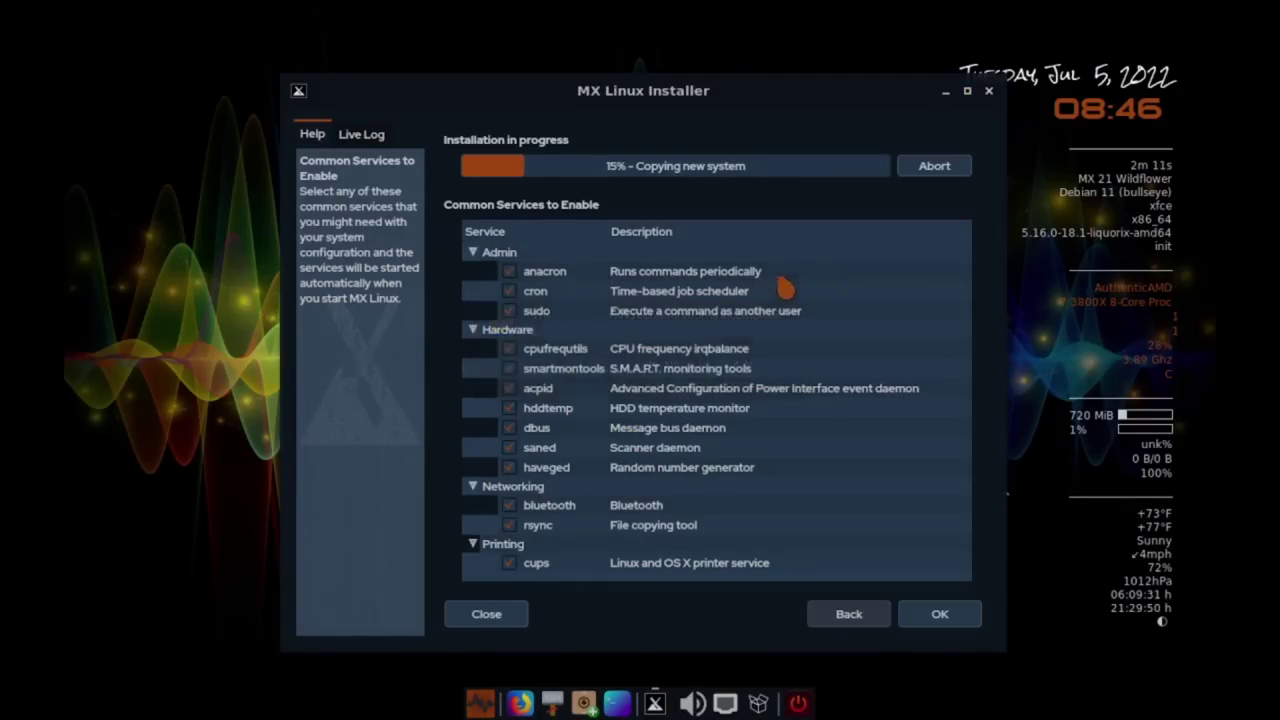
{"action": "left_click", "coordinate": [933, 622]}
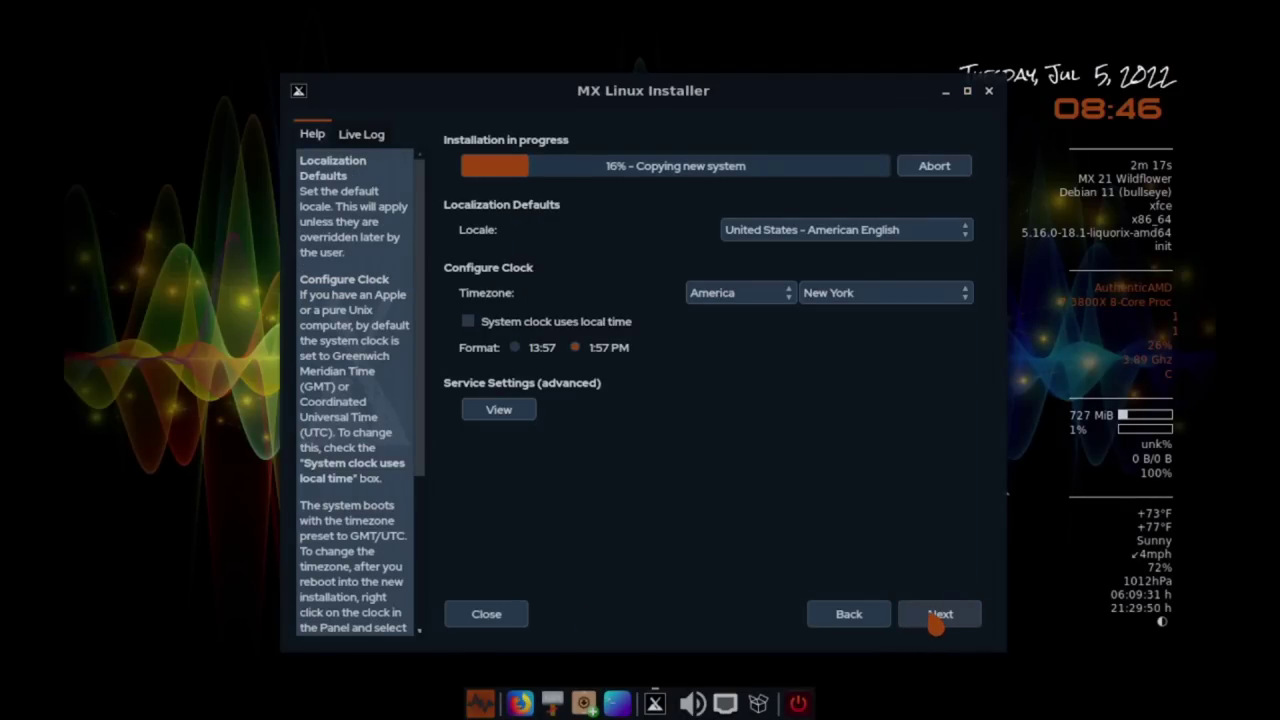
{"action": "left_click", "coordinate": [938, 614]}
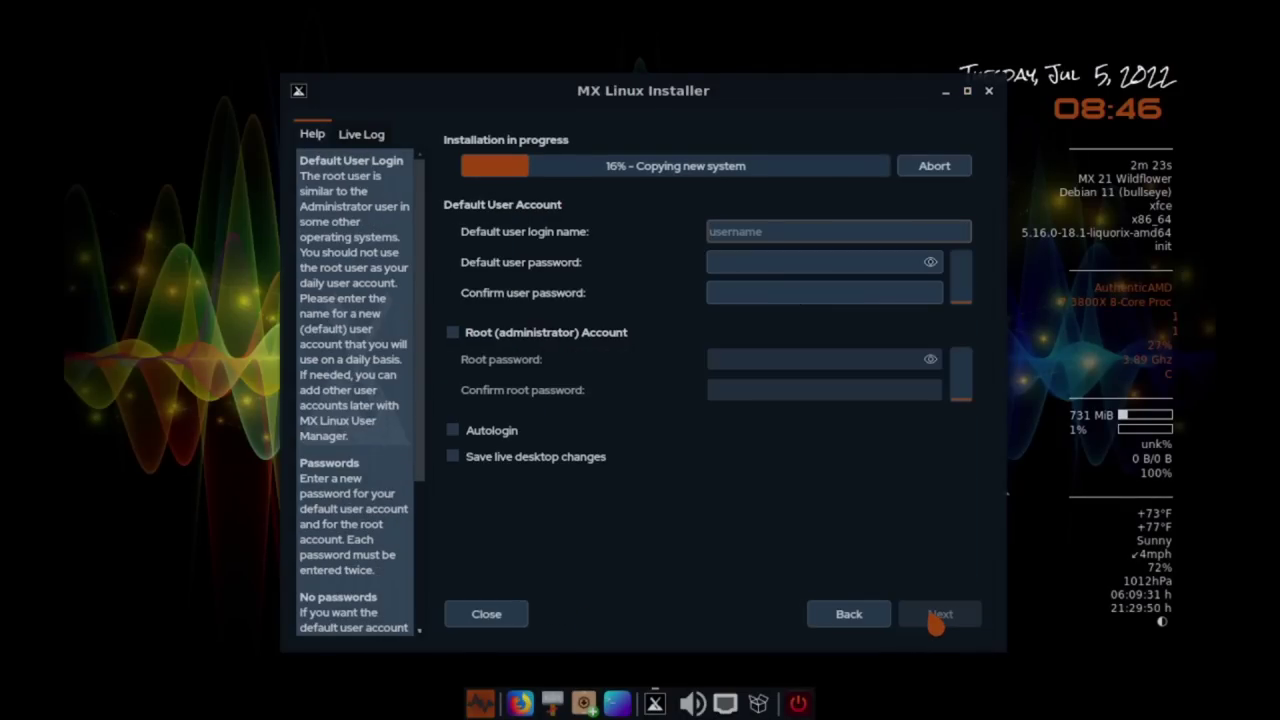
Enter the user login and password, enable the root account with its password, and continue
{"action": "type", "text": "matt"}
{"action": "key", "text": "Tab"}
{"action": "type", "text": "123"}
{"action": "key", "text": "Tab"}
{"action": "type", "text": "123"}
{"action": "key", "text": "Tab"}
{"action": "key", "text": "space"}
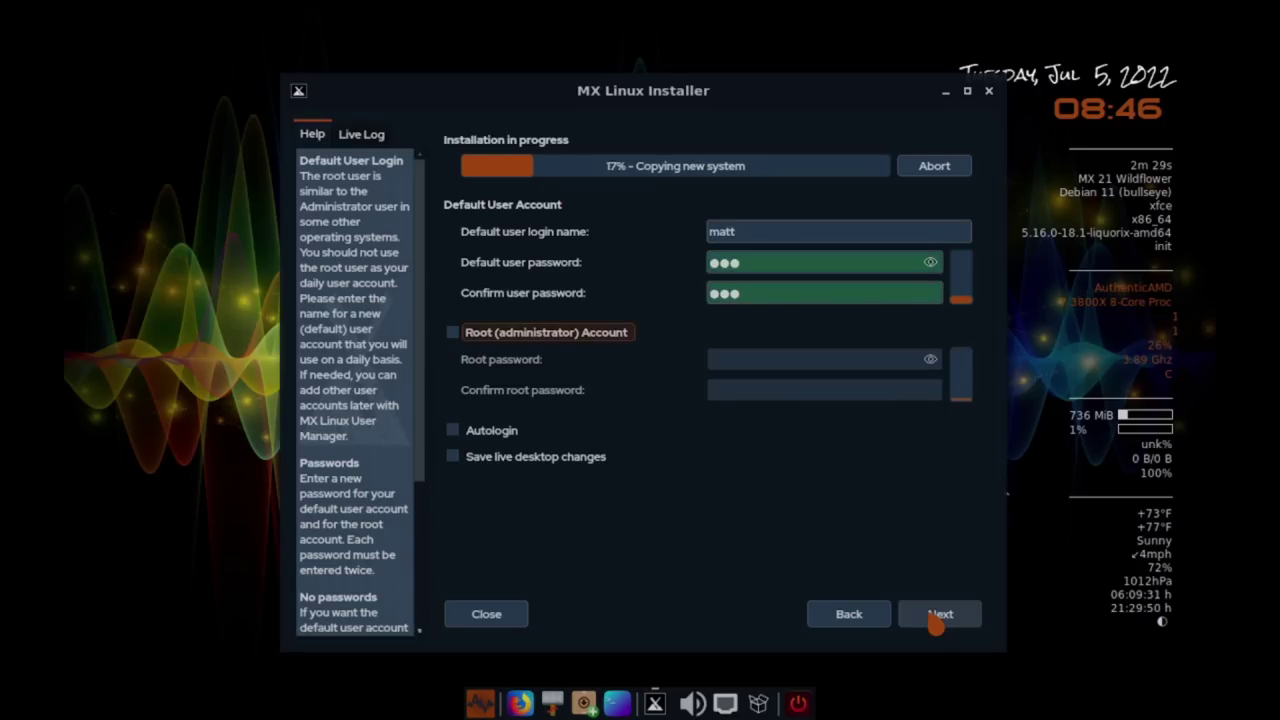
{"action": "key", "text": "Tab"}
{"action": "type", "text": "123"}
{"action": "key", "text": "Tab"}
{"action": "type", "text": "123"}
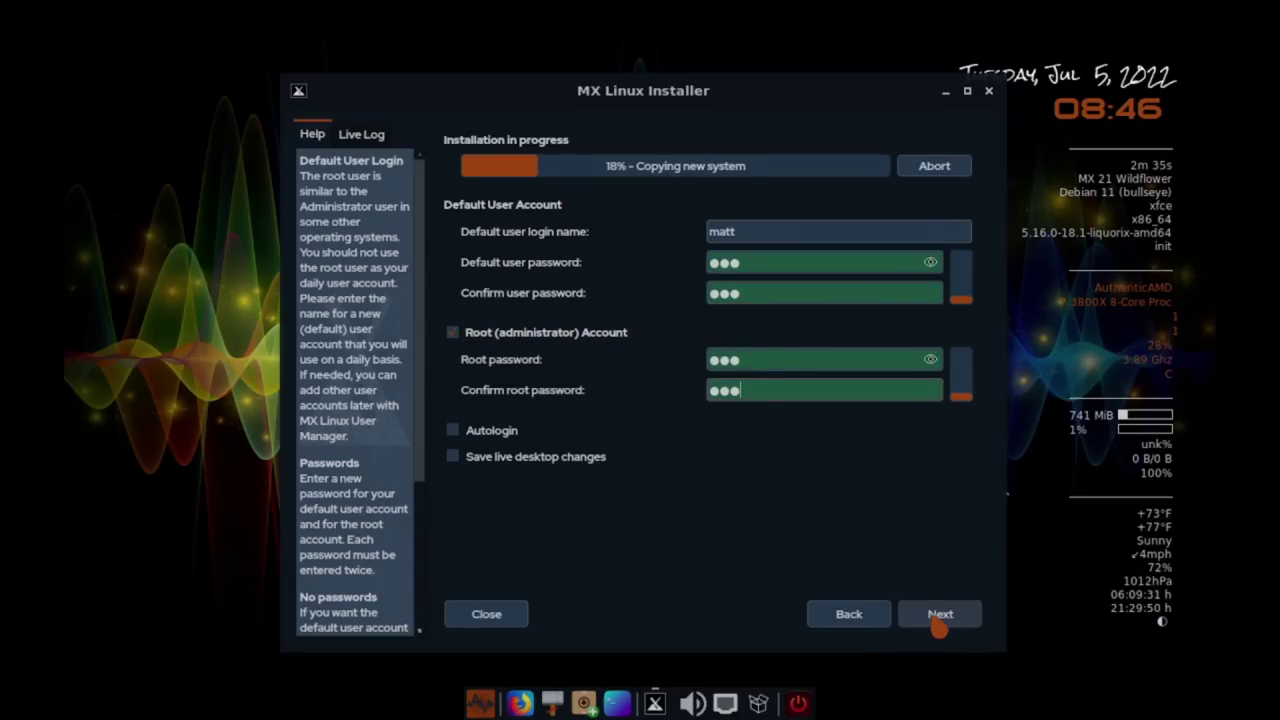
{"action": "left_click", "coordinate": [938, 618]}
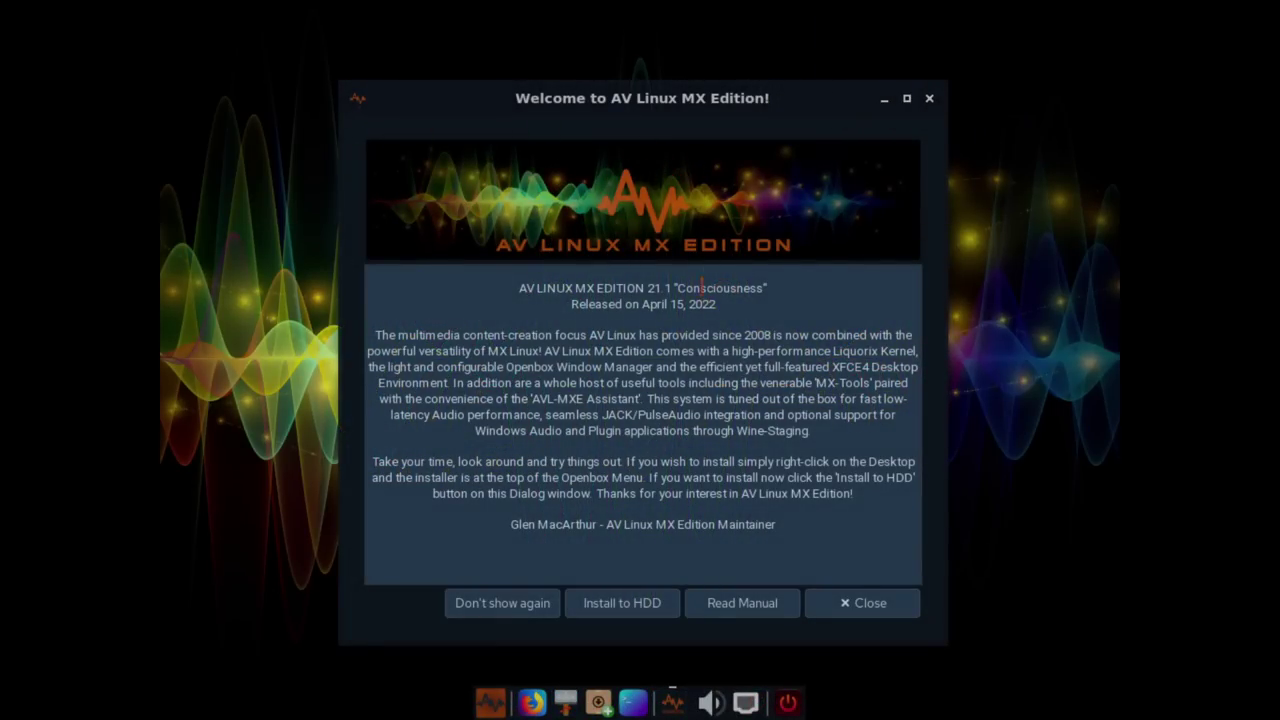
Set the screen resolution to 1920x1080 with xrandr in a new terminal
{"action": "left_click", "coordinate": [638, 700]}
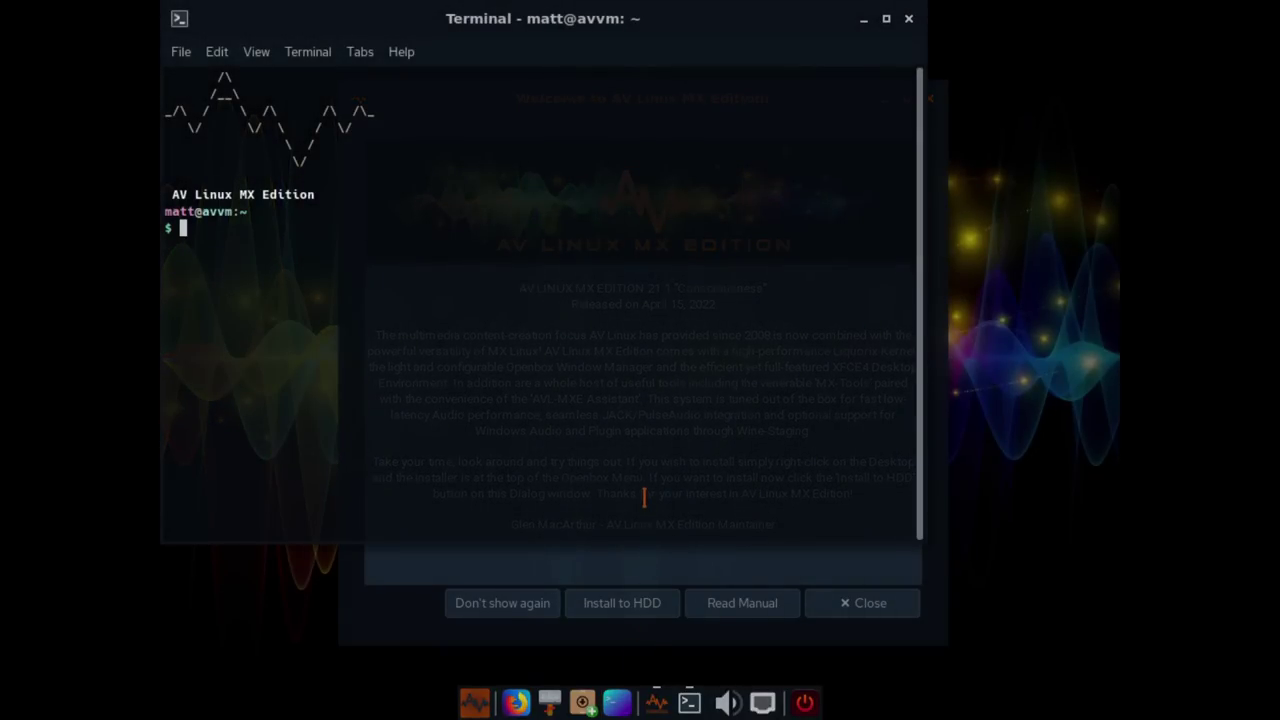
{"action": "type", "text": "xrandr -s "}
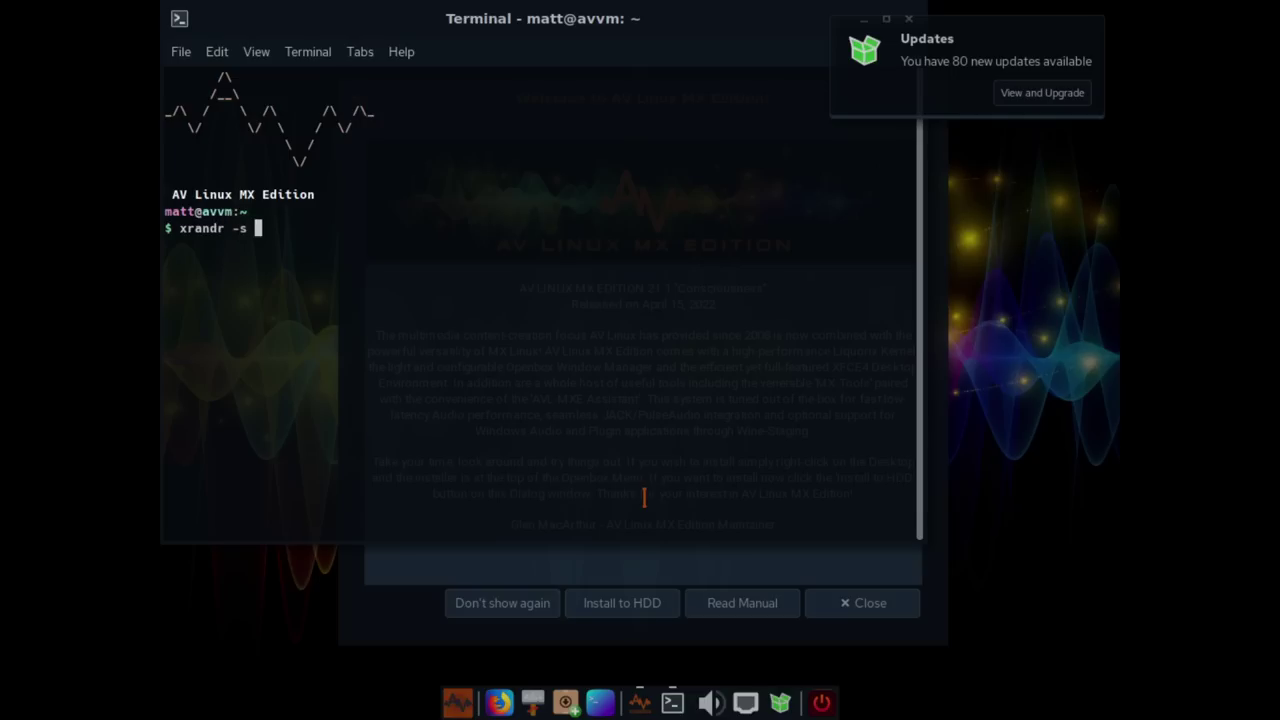
{"action": "type", "text": "1920x0180"}
{"action": "key", "text": "BackSpace"}
{"action": "key", "text": "BackSpace"}
{"action": "key", "text": "BackSpace"}
{"action": "key", "text": "BackSpace"}
{"action": "type", "text": "1080"}
{"action": "key", "text": "Return"}
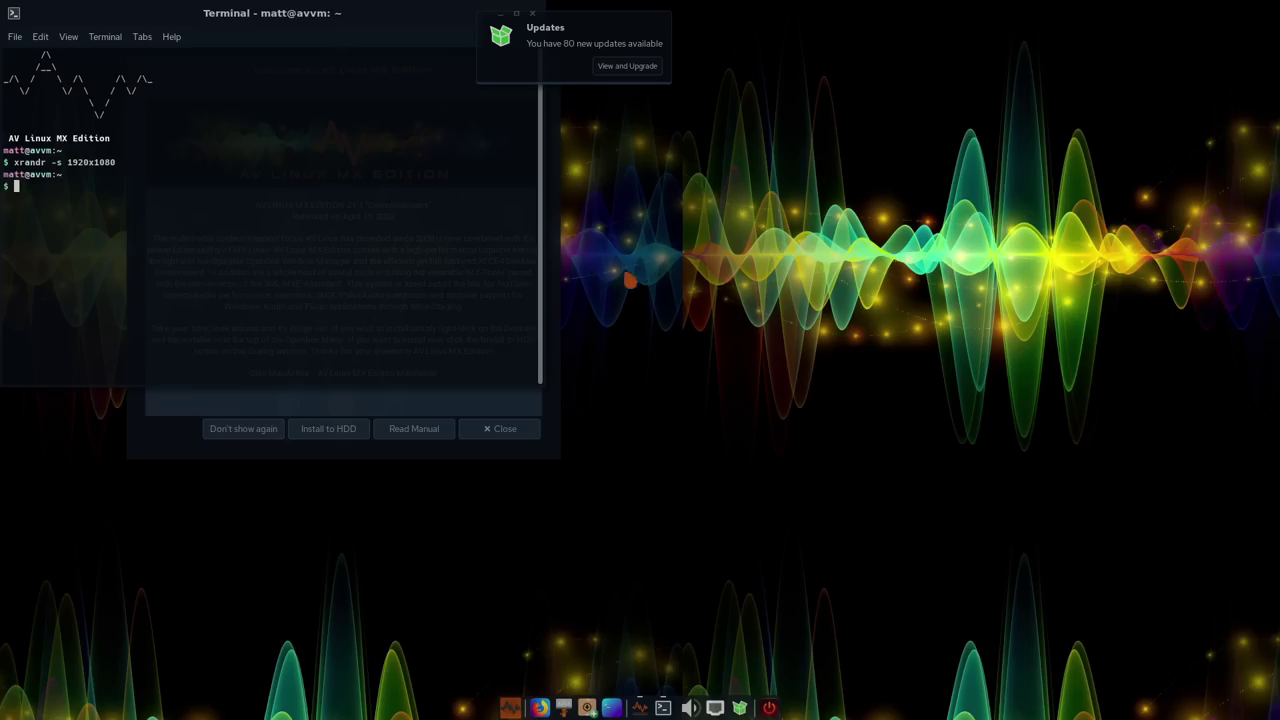
Move the terminal aside and close it, then drag the welcome dialog right and down
{"action": "left_click_drag", "start_coordinate": [359, 13], "coordinate": [886, 160]}
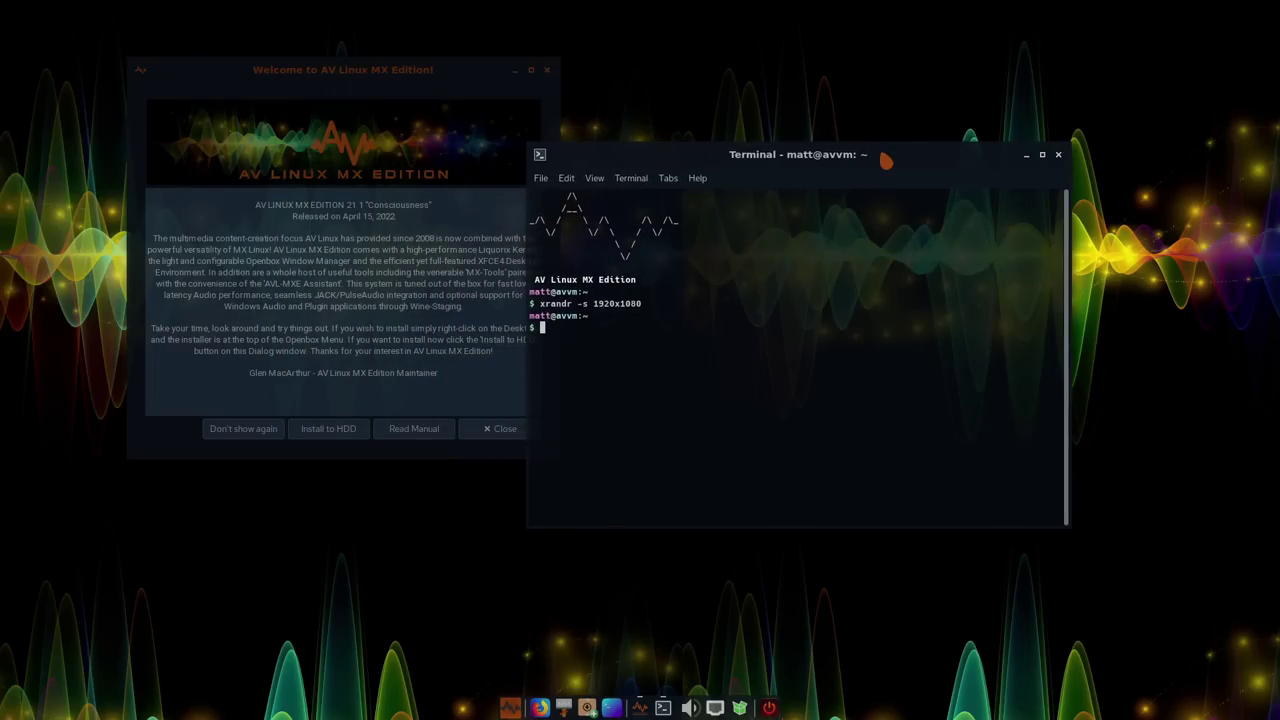
{"action": "left_click", "coordinate": [1058, 156]}
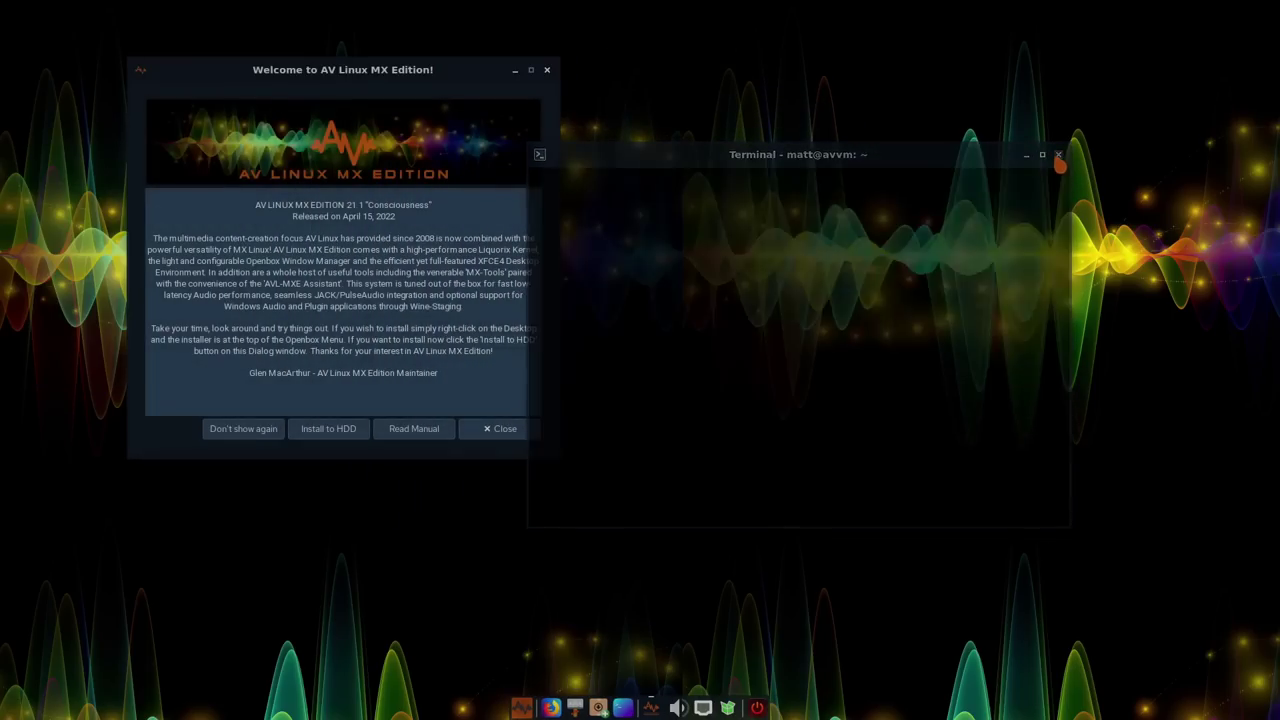
{"action": "left_click_drag", "start_coordinate": [437, 66], "coordinate": [731, 152]}
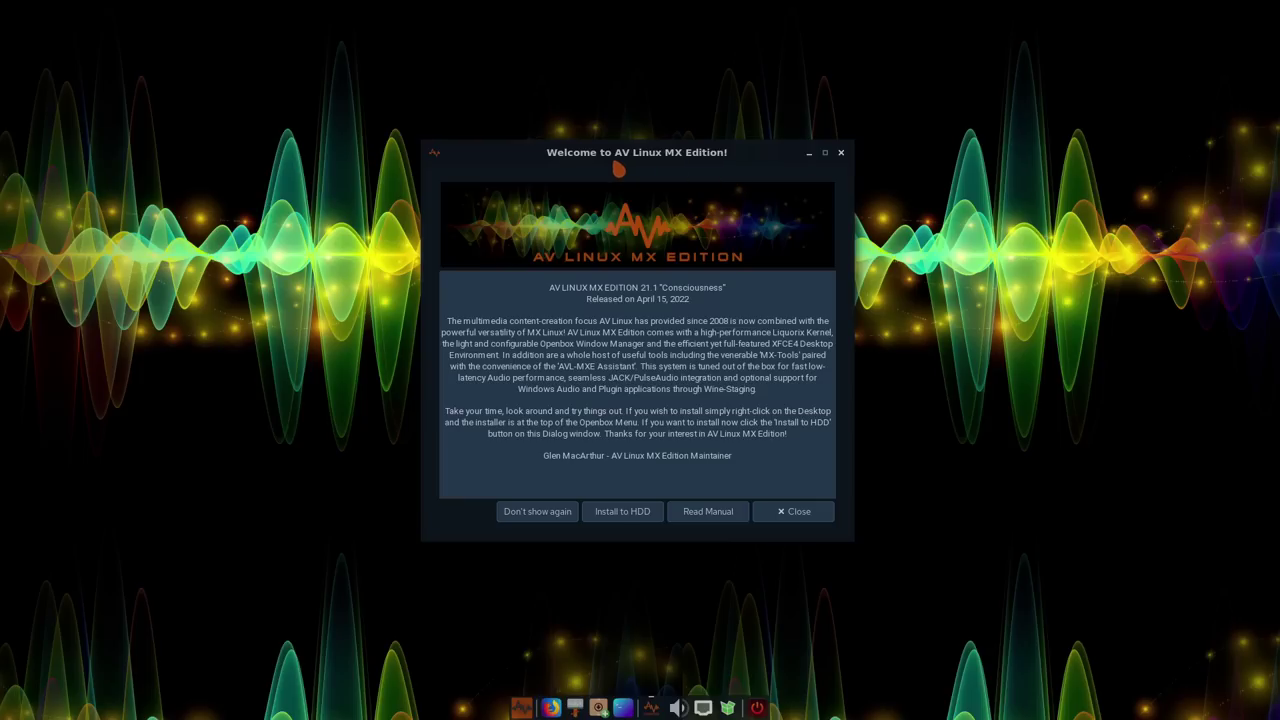
Nudge the welcome dialog right, then open and dismiss the Openbox desktop menu
{"action": "mouse_move", "coordinate": [609, 155]}
{"action": "left_mouse_down"}
{"action": "mouse_move", "coordinate": [649, 158]}
{"action": "mouse_move", "coordinate": [605, 157]}
{"action": "left_mouse_up"}
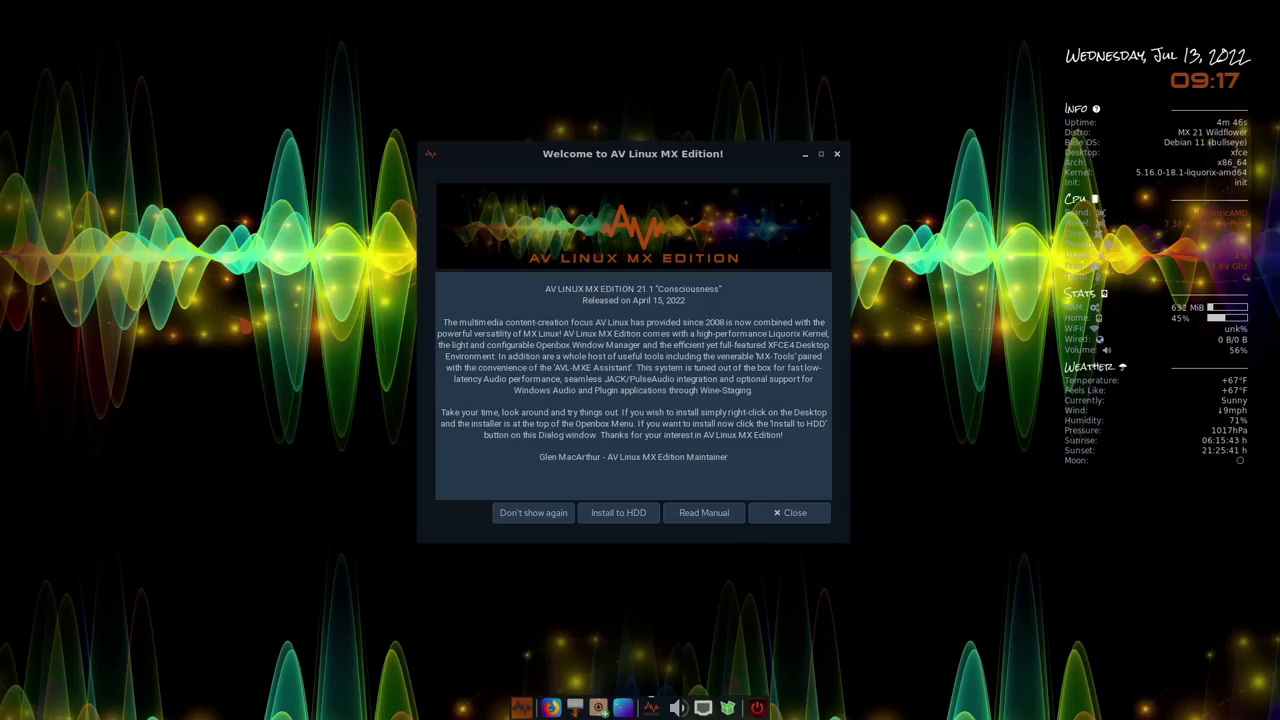
{"action": "right_click", "coordinate": [189, 335]}
{"action": "left_click", "coordinate": [187, 287]}
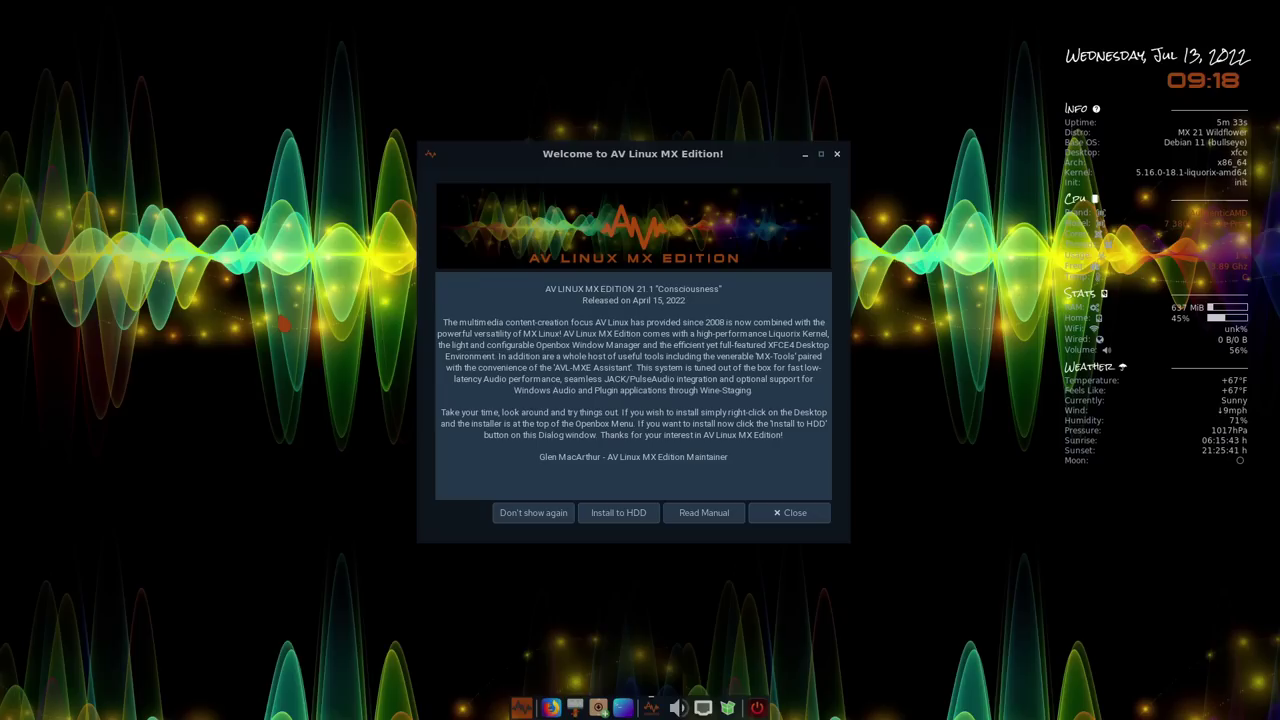
{"action": "scroll", "coordinate": [283, 323], "scroll_direction": "up", "scroll_amount": 1}
{"action": "scroll", "coordinate": [496, 347], "scroll_direction": "down", "scroll_amount": 1}
Tick 'Don't show again' on the welcome dialog, peek at the desktop menu, and check the VM's key-combination list
{"action": "left_click", "coordinate": [530, 515]}
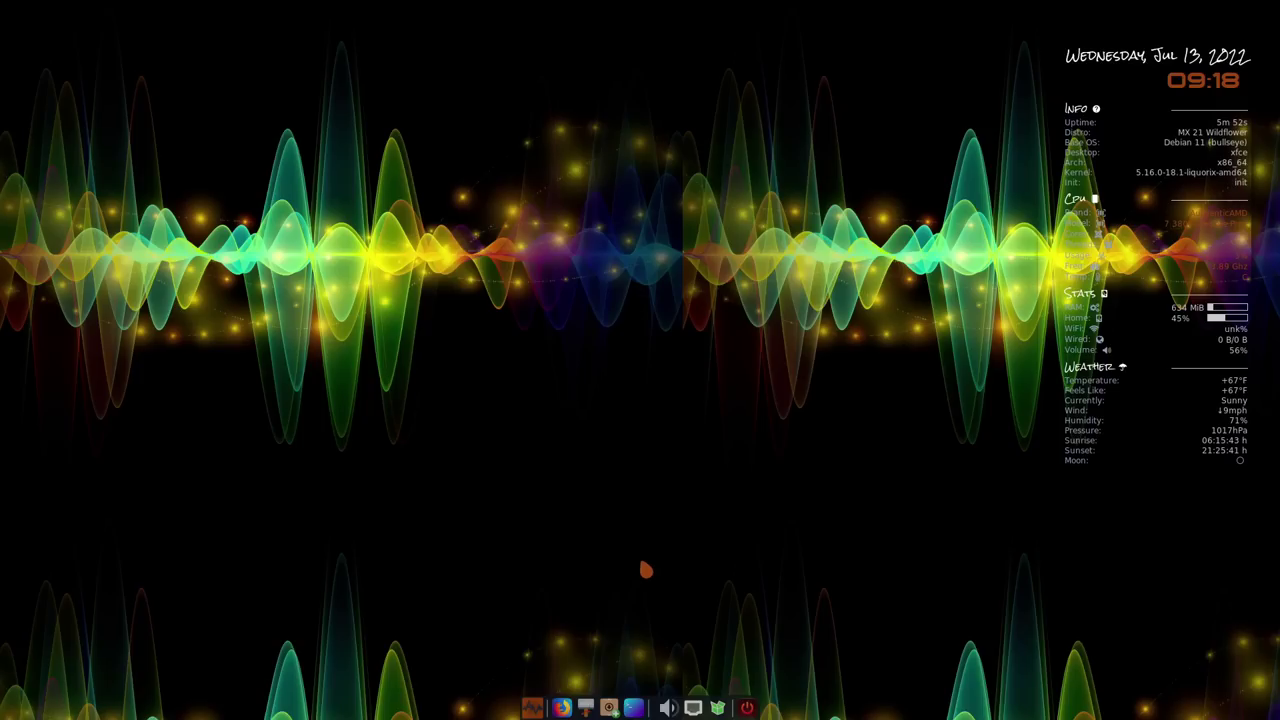
{"action": "right_click", "coordinate": [620, 440]}
{"action": "left_click", "coordinate": [568, 430]}
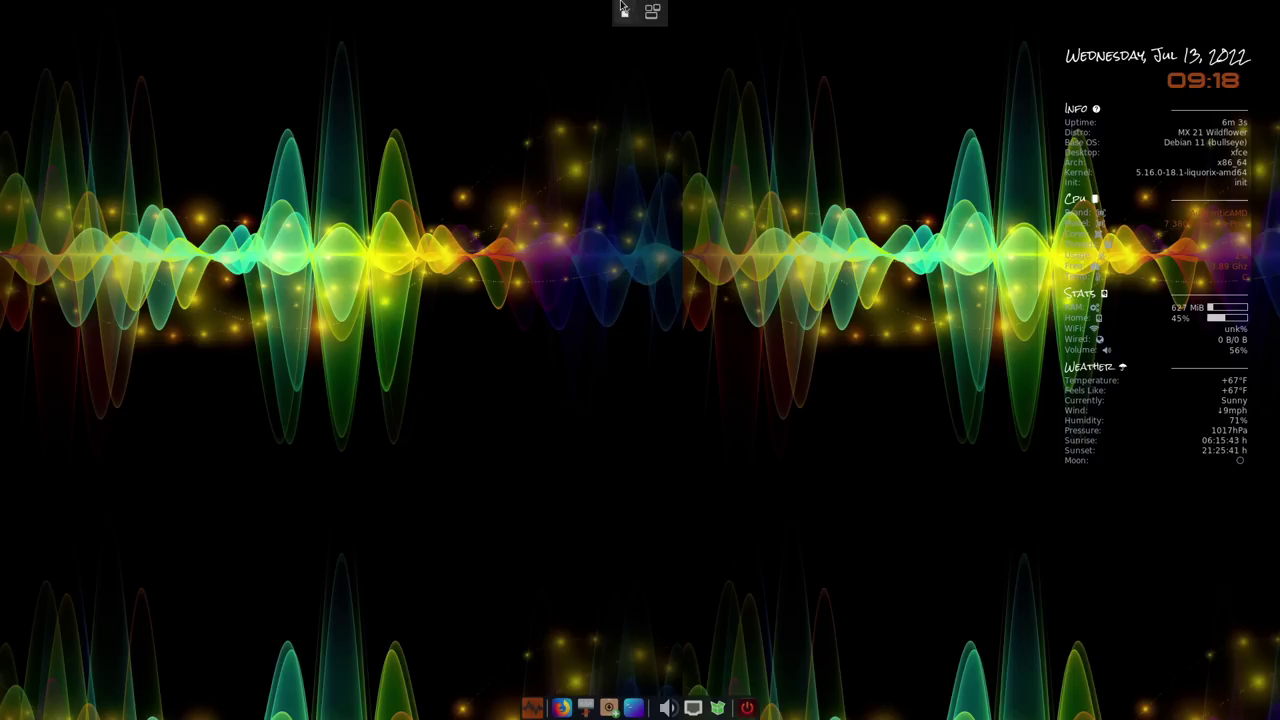
{"action": "left_click", "coordinate": [652, 14]}
{"action": "left_click", "coordinate": [652, 14]}
Leave fullscreen, scroll to the downloads, and view the Bandshed Download Mirror ISO listing
{"action": "left_click", "coordinate": [625, 14]}
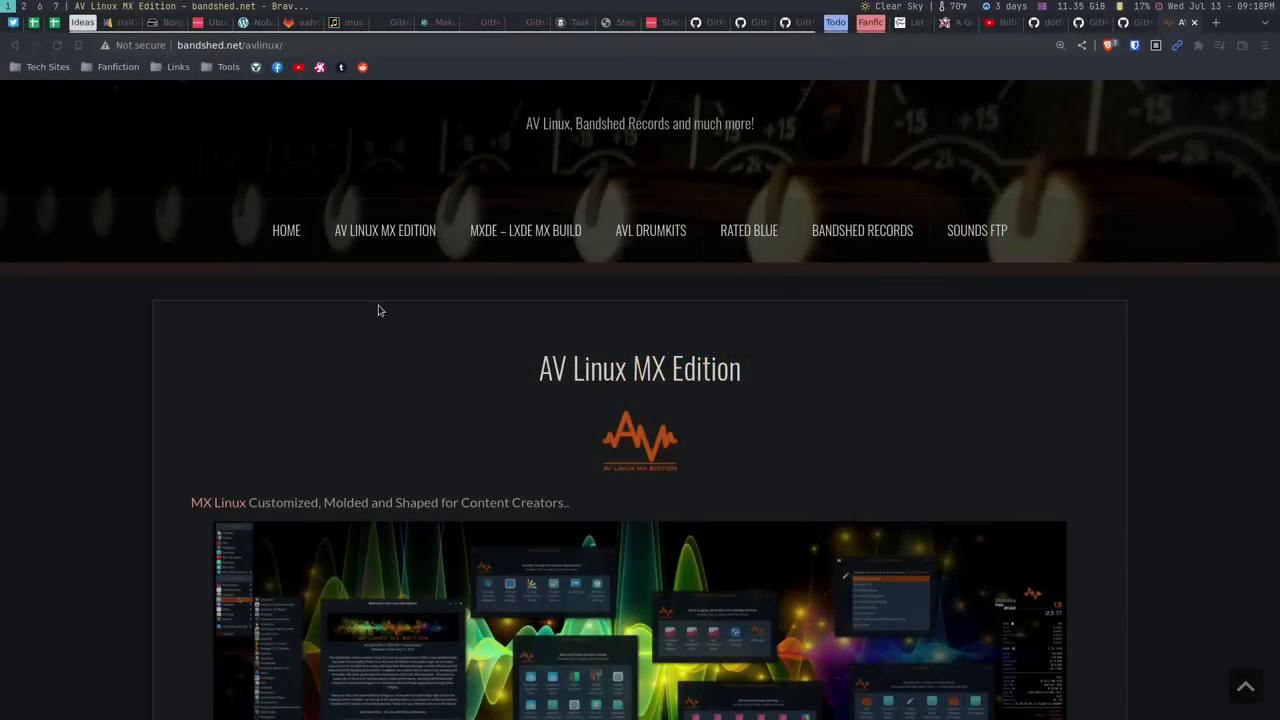
{"action": "scroll", "coordinate": [395, 330], "scroll_direction": "down", "scroll_amount": 3}
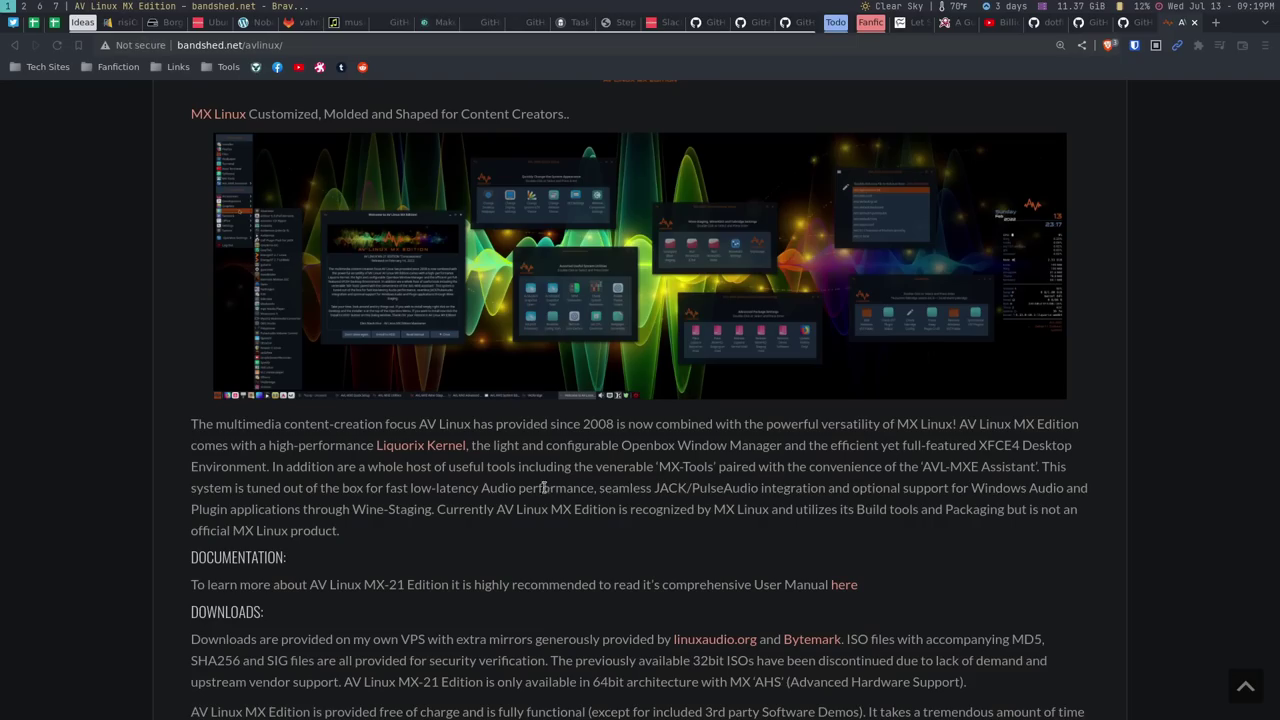
{"action": "scroll", "coordinate": [505, 503], "scroll_direction": "down", "scroll_amount": 3}
{"action": "scroll", "coordinate": [505, 503], "scroll_direction": "down", "scroll_amount": 1}
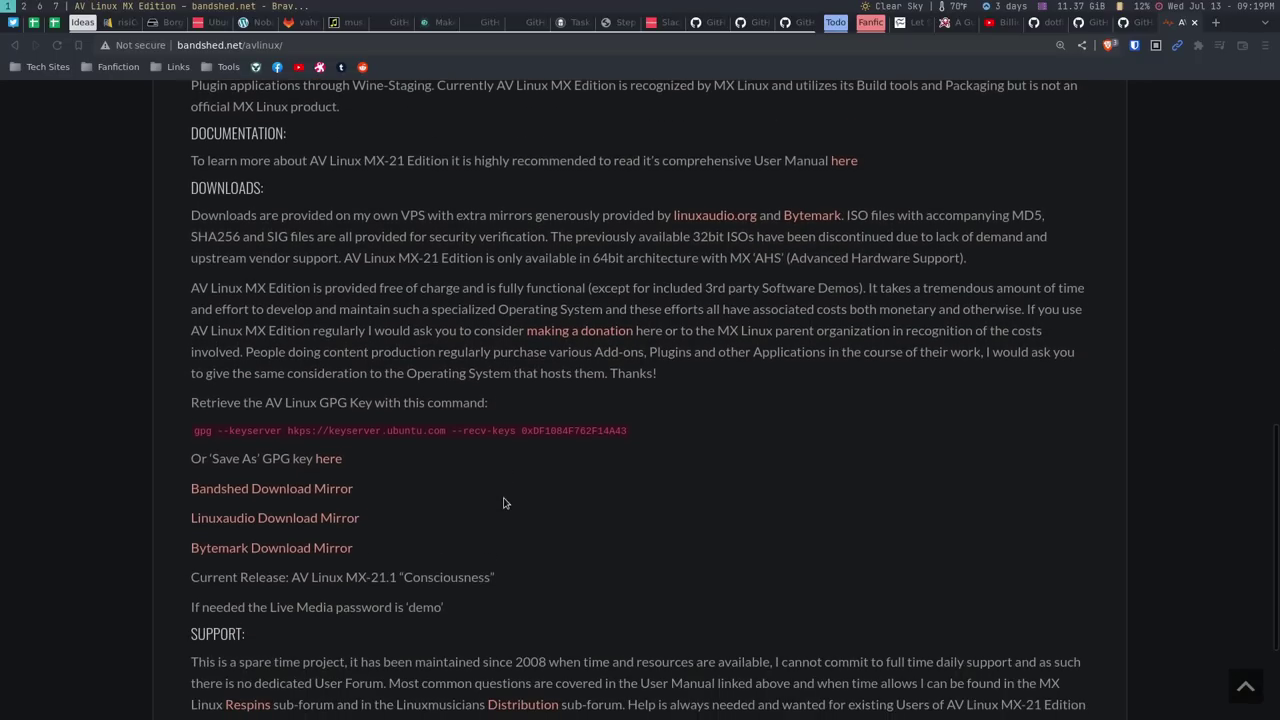
{"action": "left_click", "coordinate": [286, 494]}
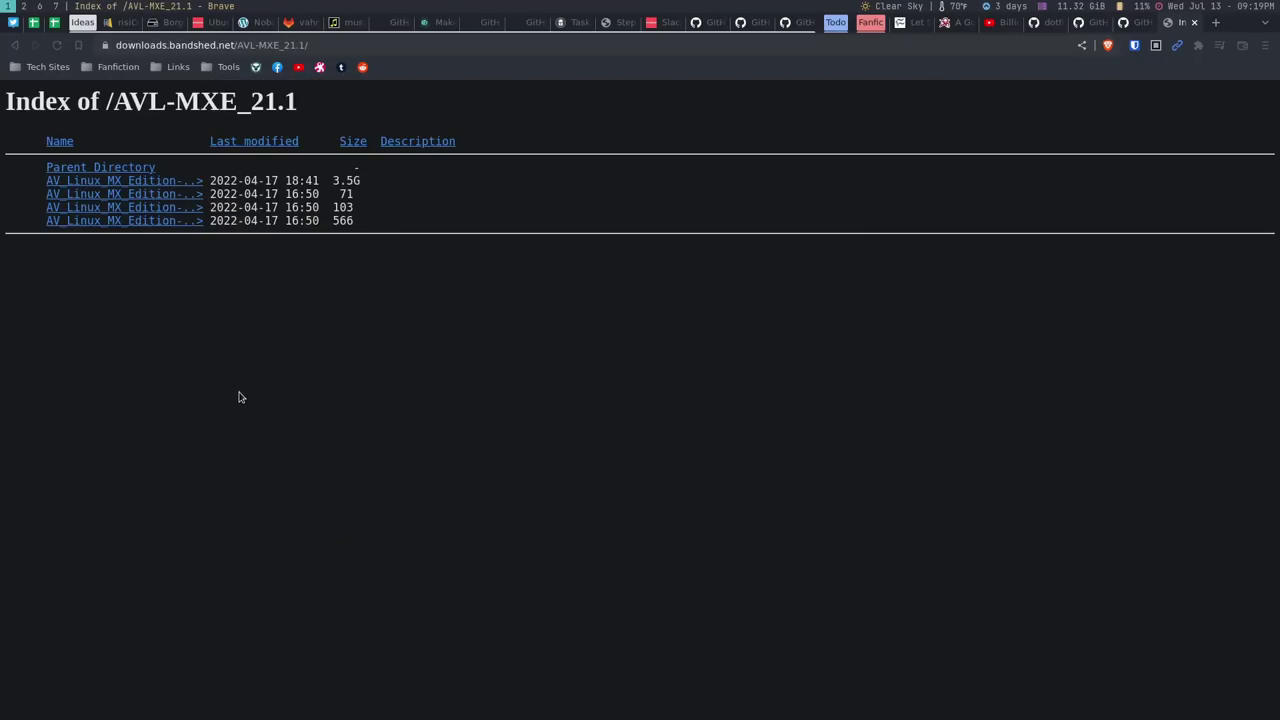
{"action": "key", "text": "alt+Left"}
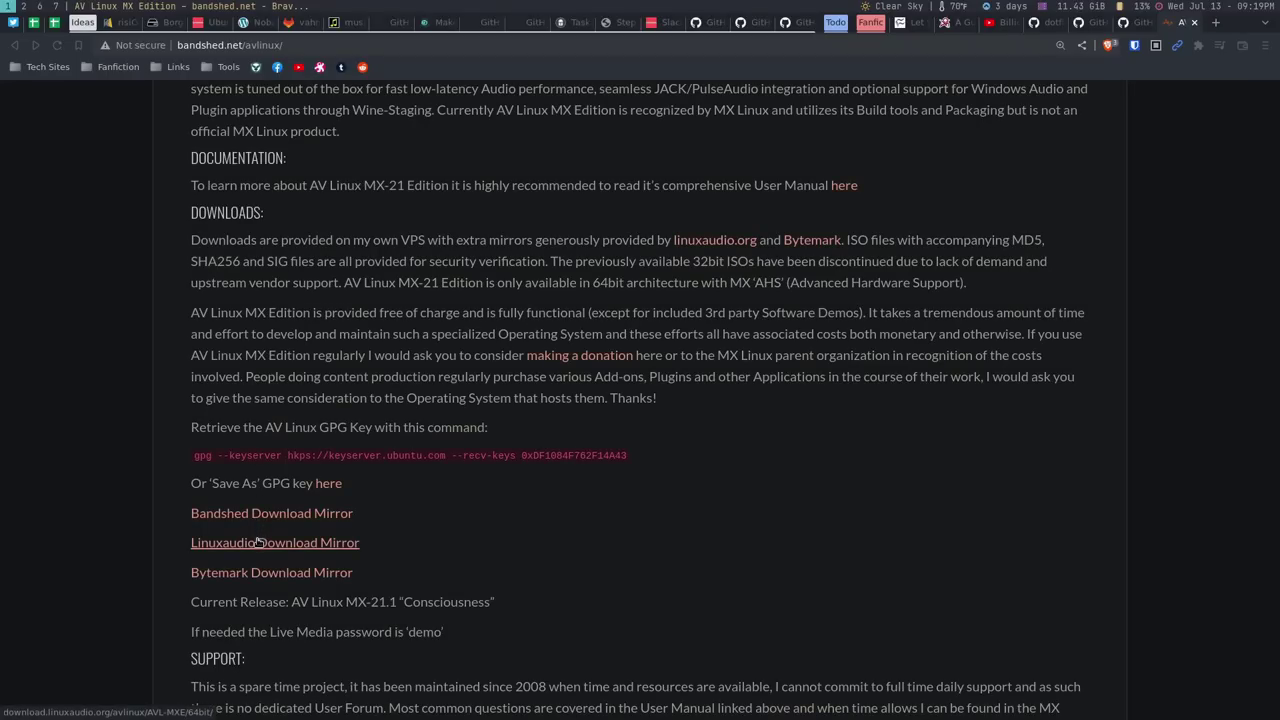
View the Linuxaudio Download Mirror listing, then switch to workspace 7
{"action": "left_click", "coordinate": [258, 542]}
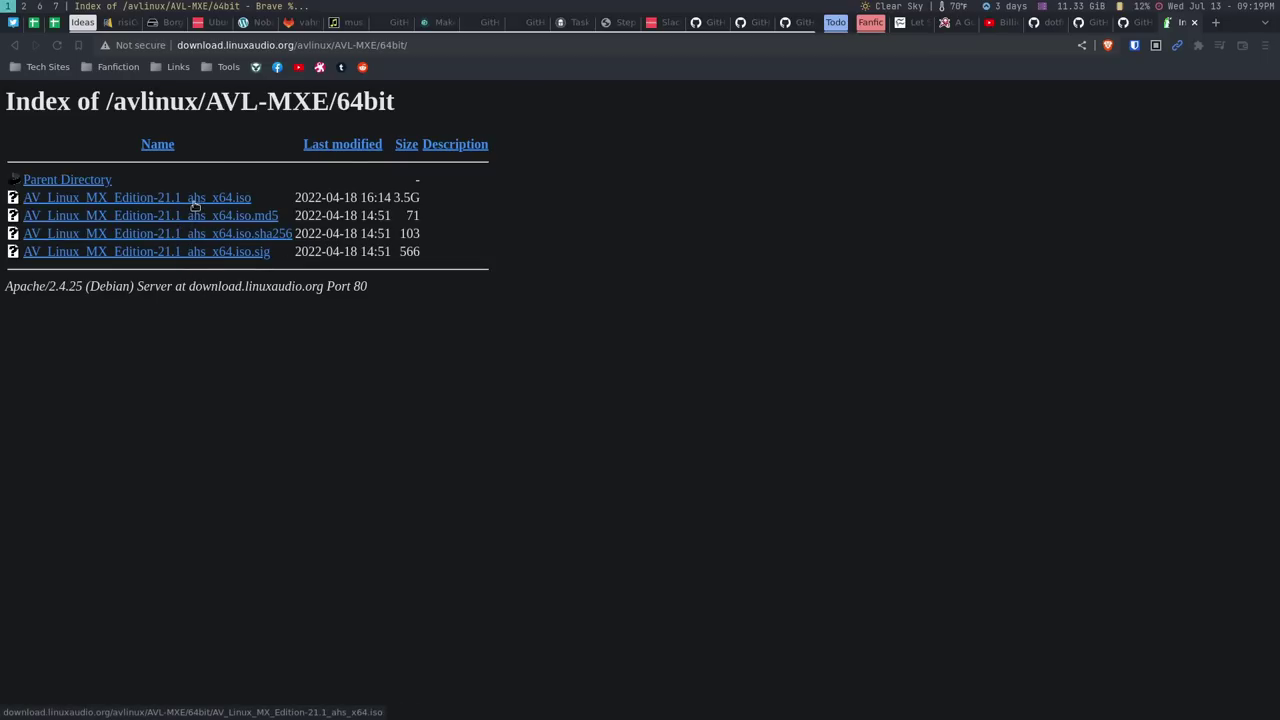
{"action": "key", "text": "alt+Left"}
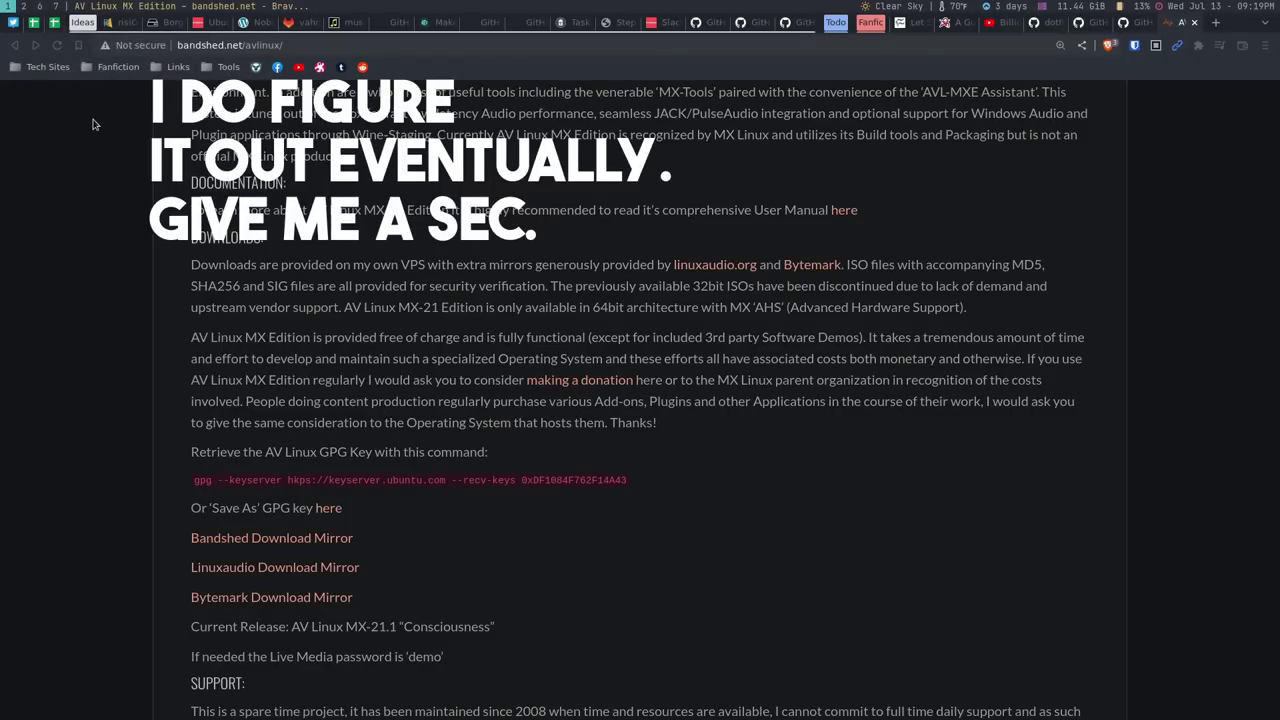
{"action": "key", "text": "super+7"}
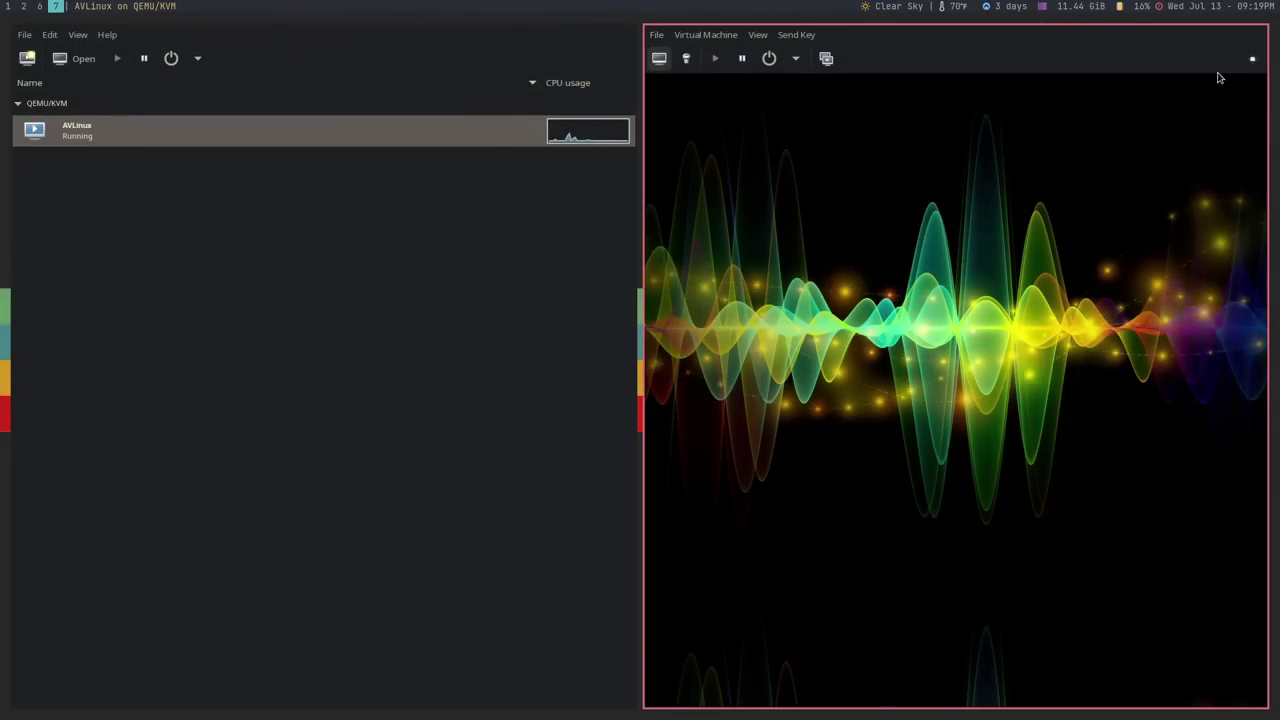
Fullscreen the VM, open Thunar on the home folder, and view its Help > About information
{"action": "key", "text": "F11"}
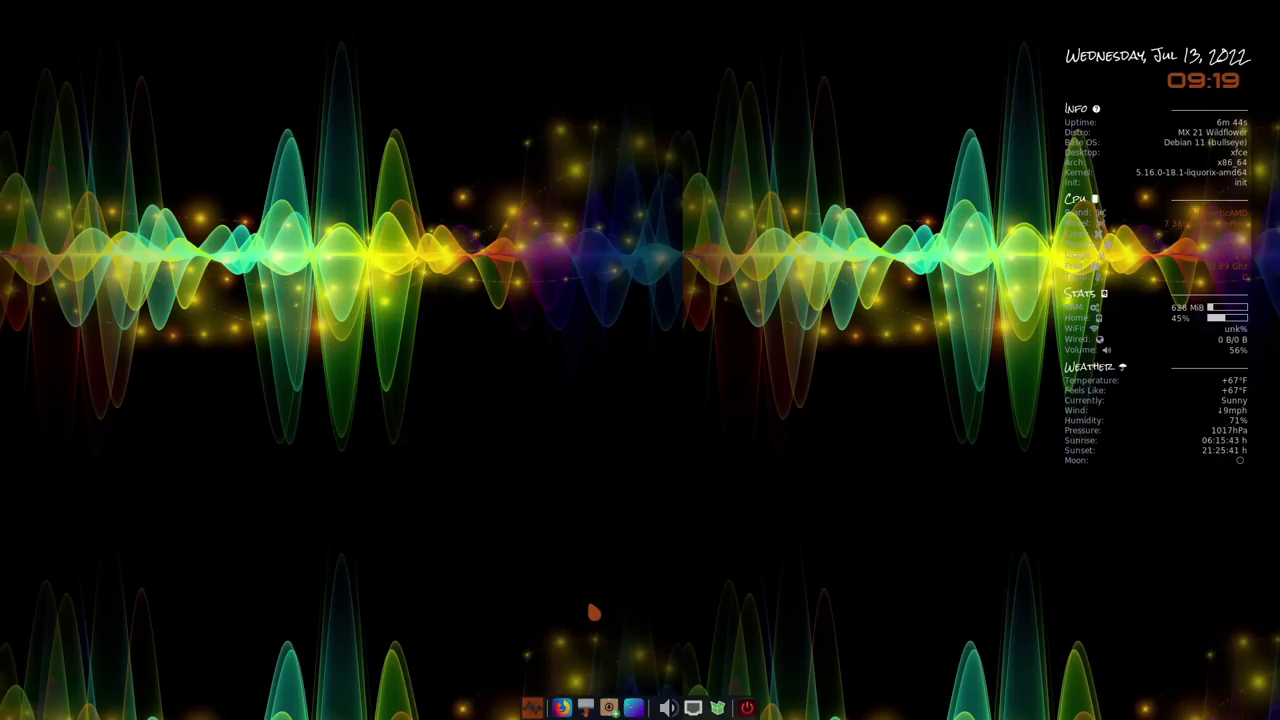
{"action": "left_click", "coordinate": [585, 707]}
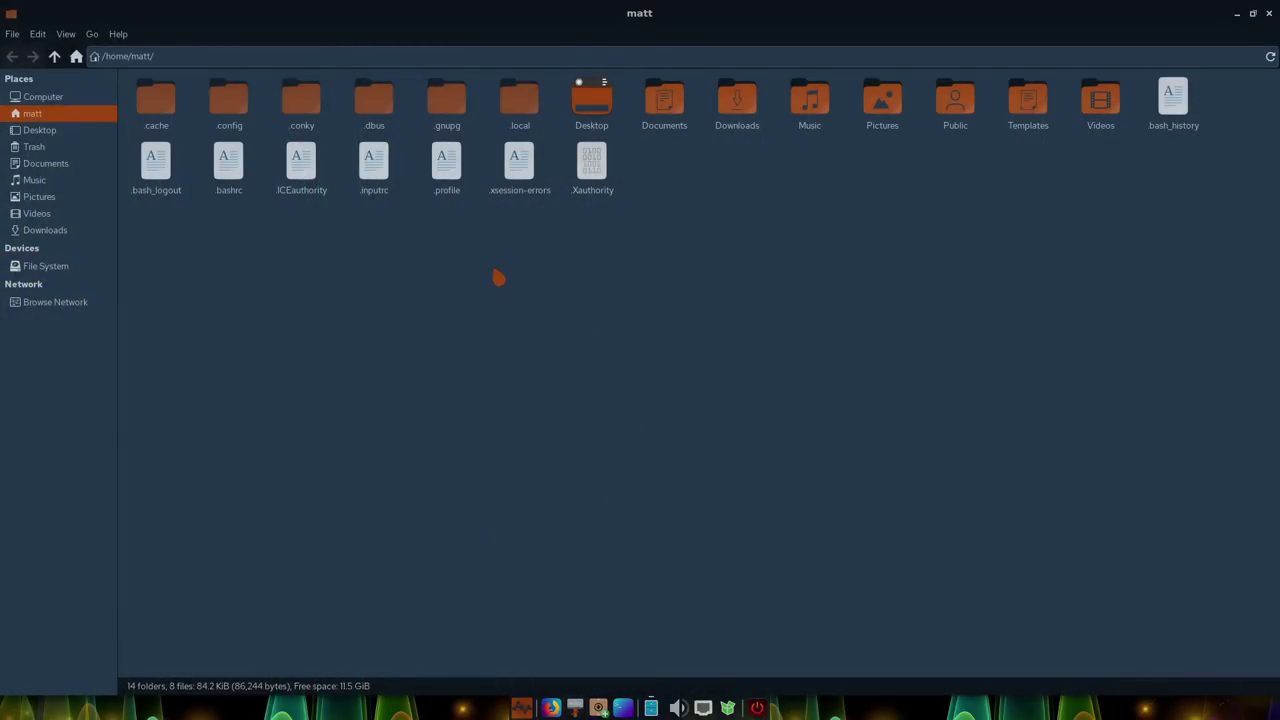
{"action": "left_click", "coordinate": [118, 34]}
{"action": "left_click", "coordinate": [140, 78]}
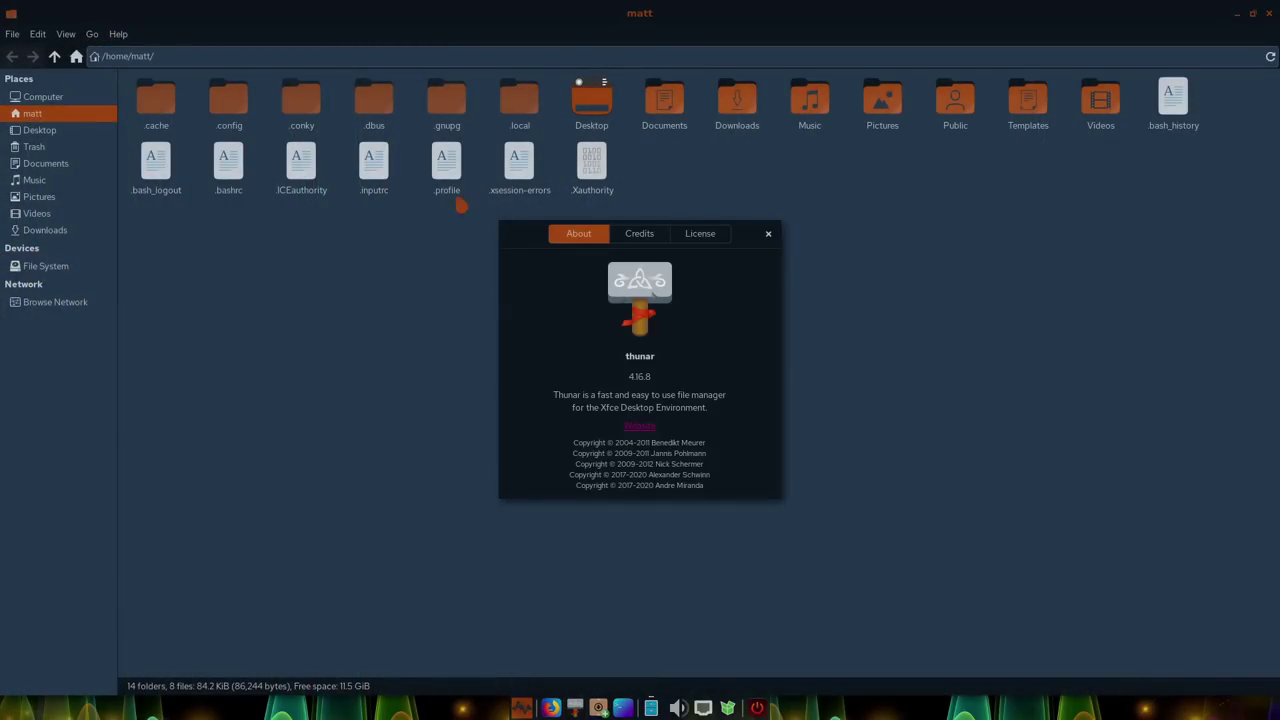
{"action": "left_click", "coordinate": [767, 238]}
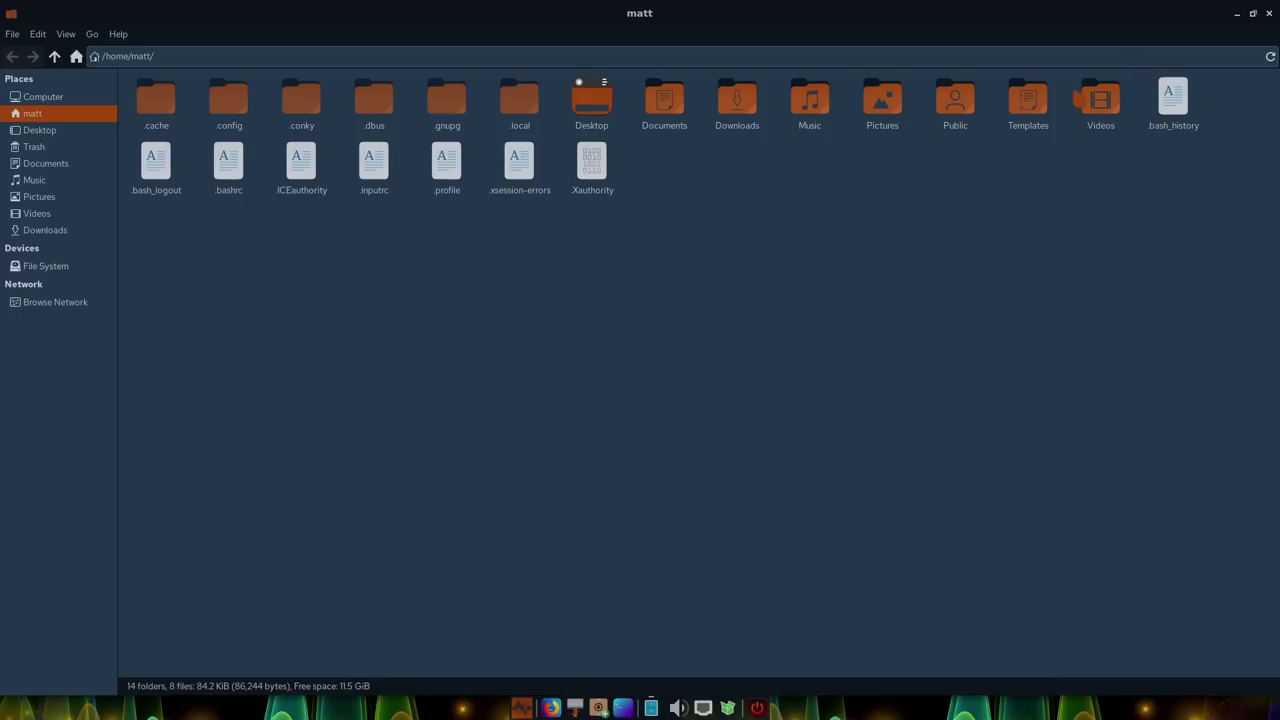
Open a terminal, then arrange Thunar as a restored window to the right of it
{"action": "key", "text": "ctrl+alt+t"}
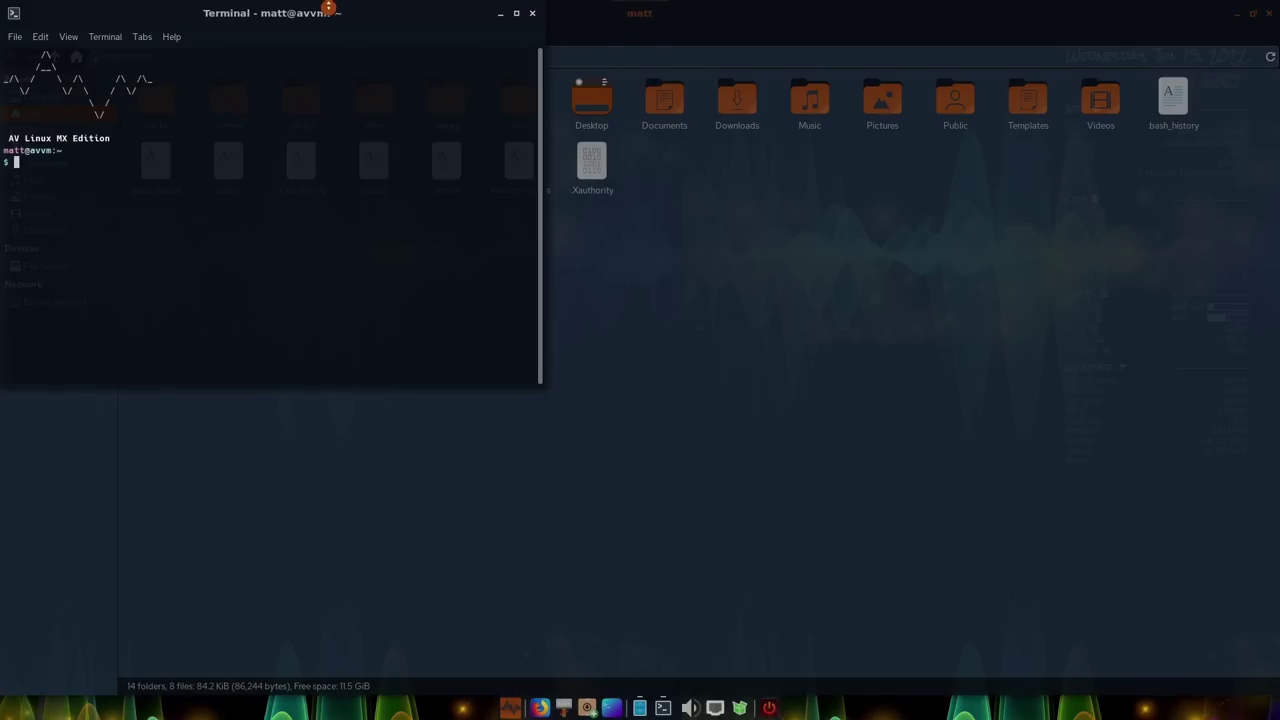
{"action": "left_click_drag", "start_coordinate": [333, 22], "coordinate": [389, 197]}
{"action": "left_click", "coordinate": [722, 38]}
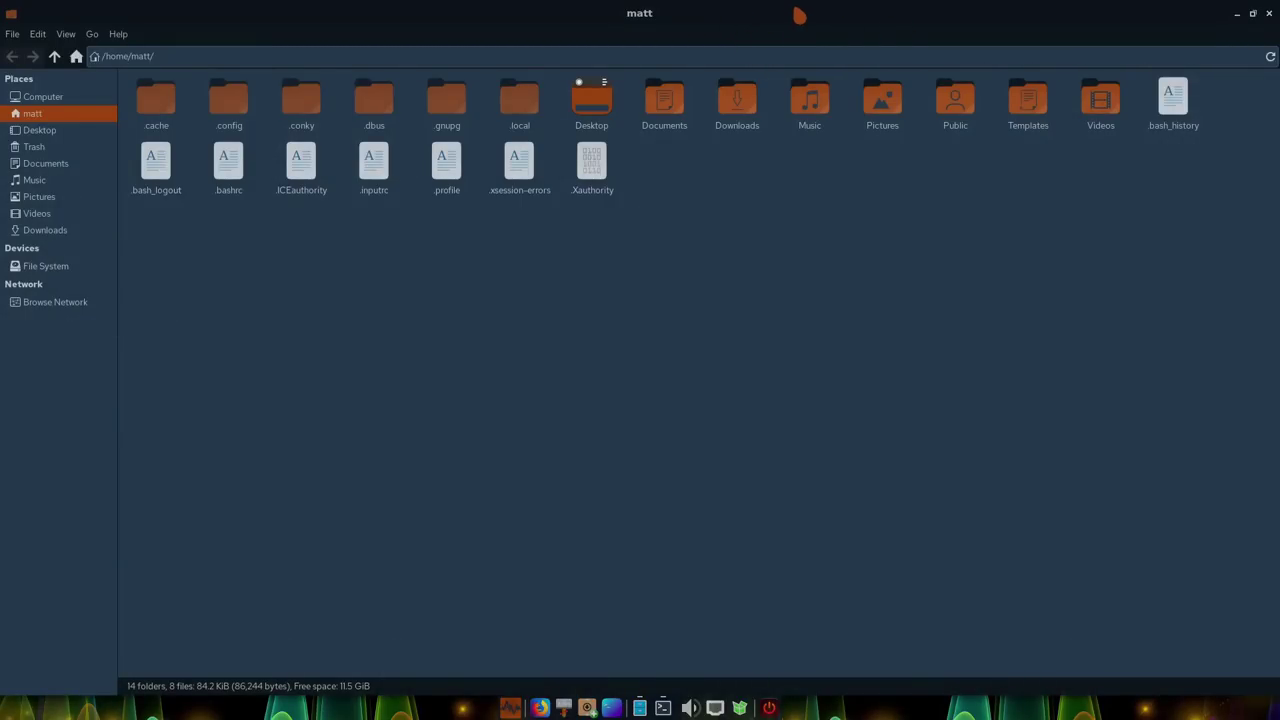
{"action": "left_click", "coordinate": [1252, 13]}
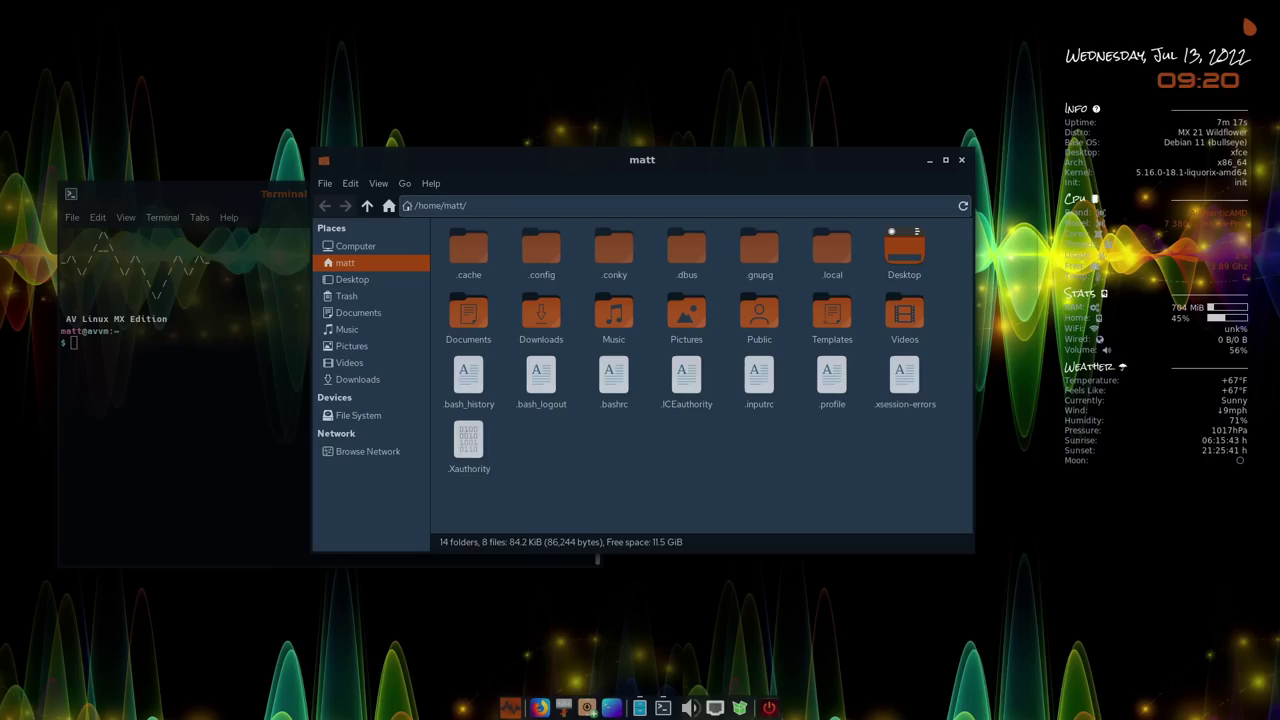
{"action": "left_click_drag", "start_coordinate": [770, 160], "coordinate": [879, 141]}
{"action": "left_click", "coordinate": [1054, 141]}
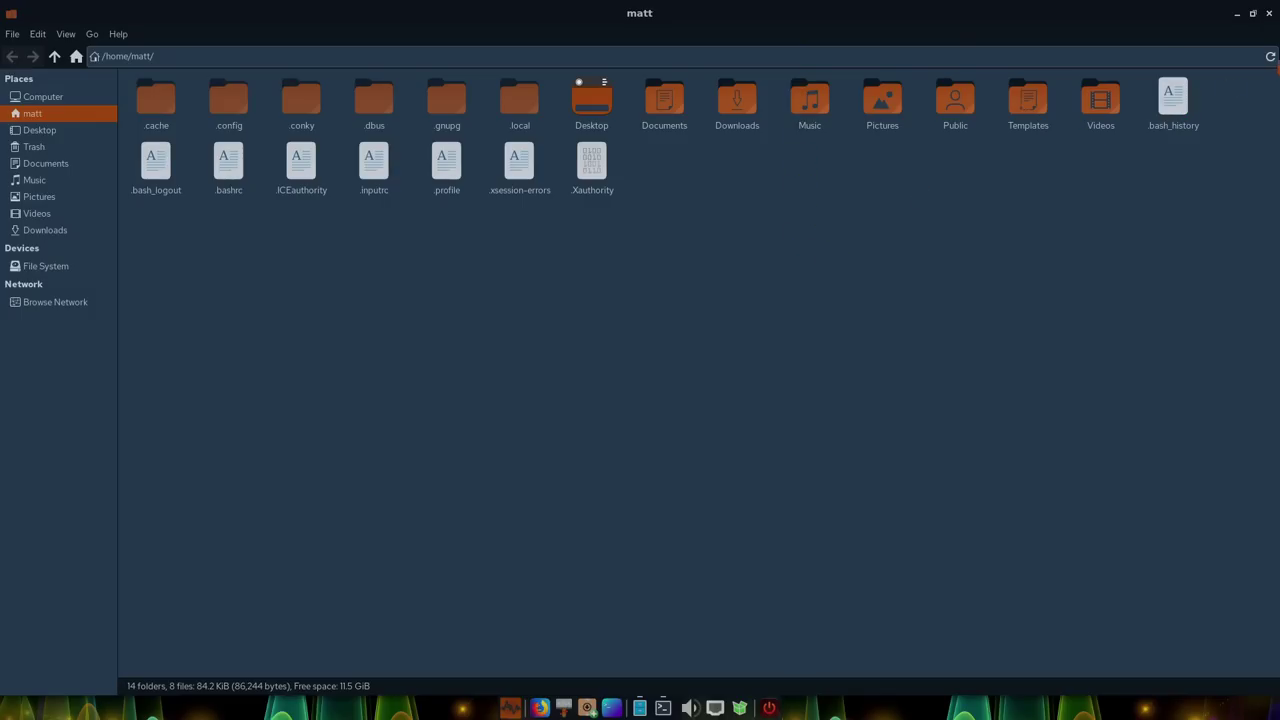
{"action": "left_click", "coordinate": [1253, 13]}
{"action": "left_click_drag", "start_coordinate": [814, 148], "coordinate": [972, 146]}
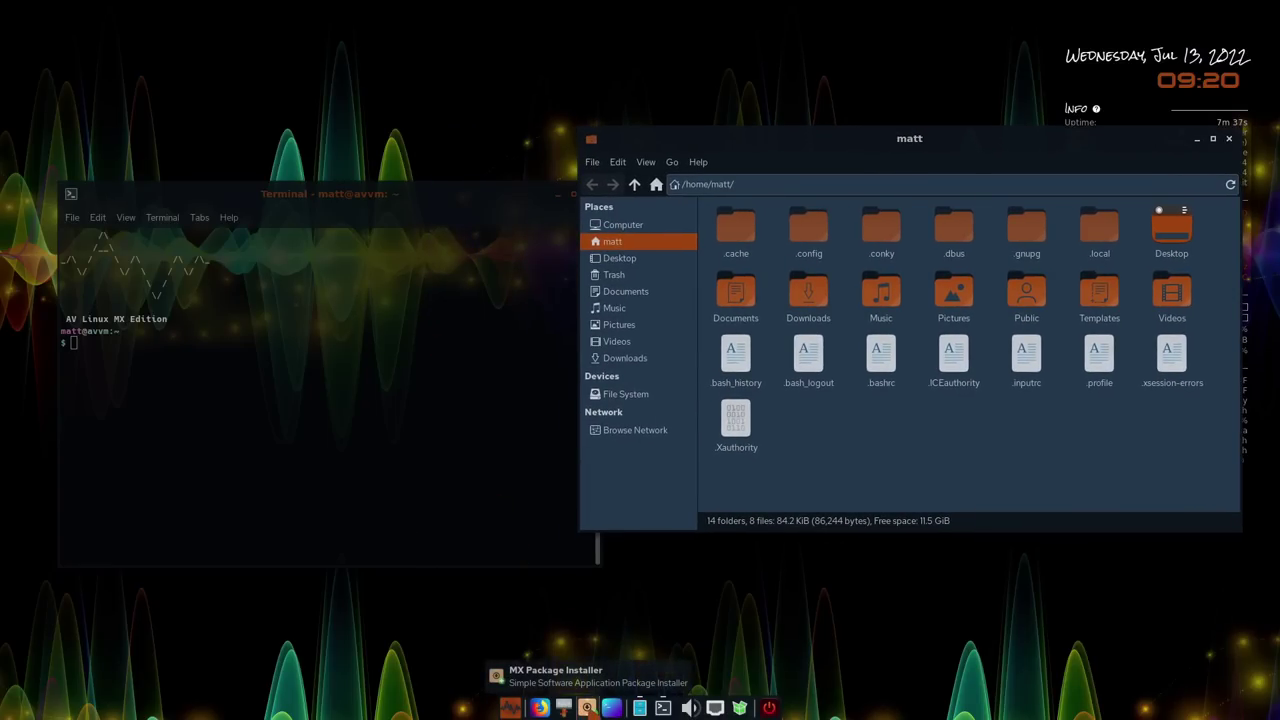
Launch MX Package Installer with the password, open Flatpaks, dismiss the warning, and authenticate again
{"action": "left_click", "coordinate": [587, 708]}
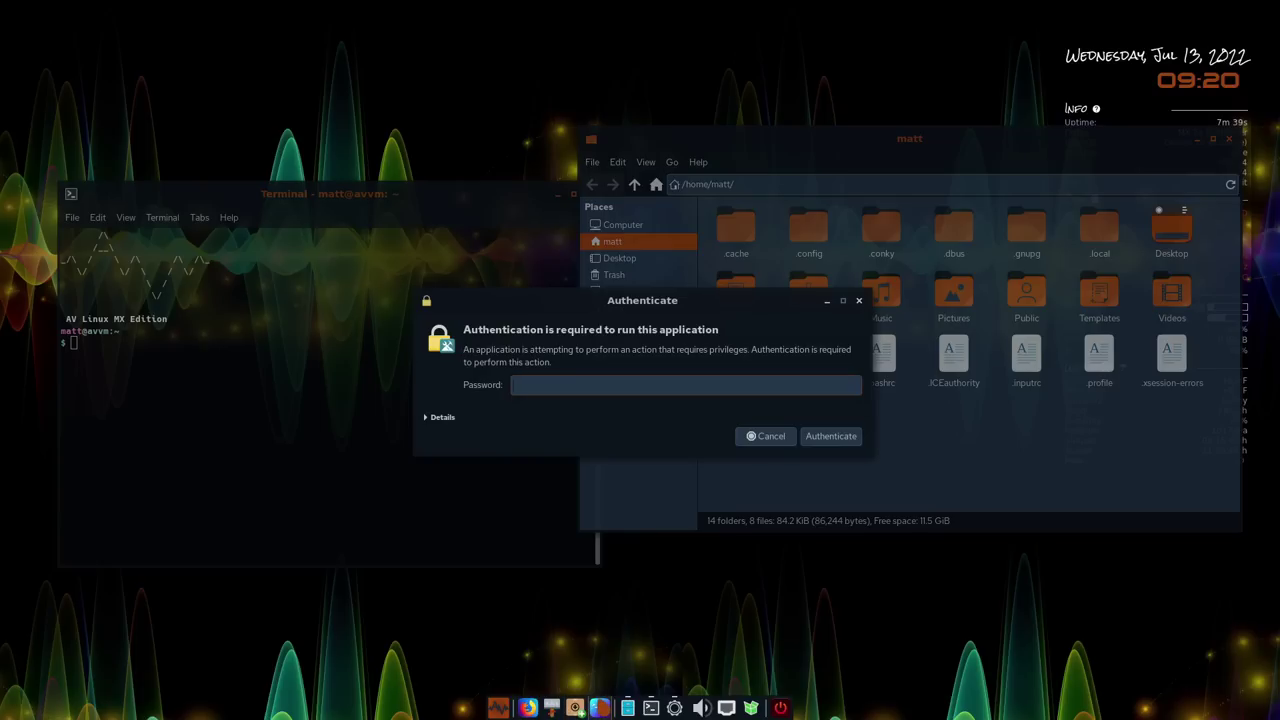
{"action": "type", "text": "a"}
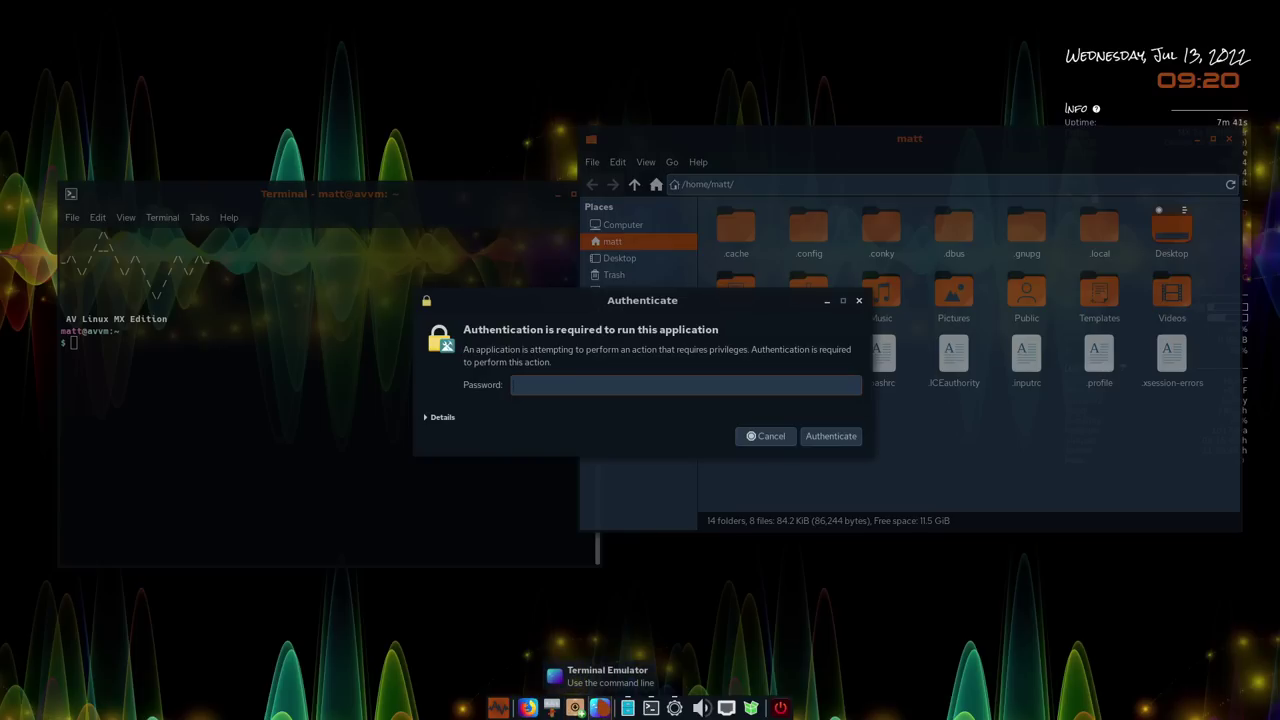
{"action": "key", "text": "Return"}
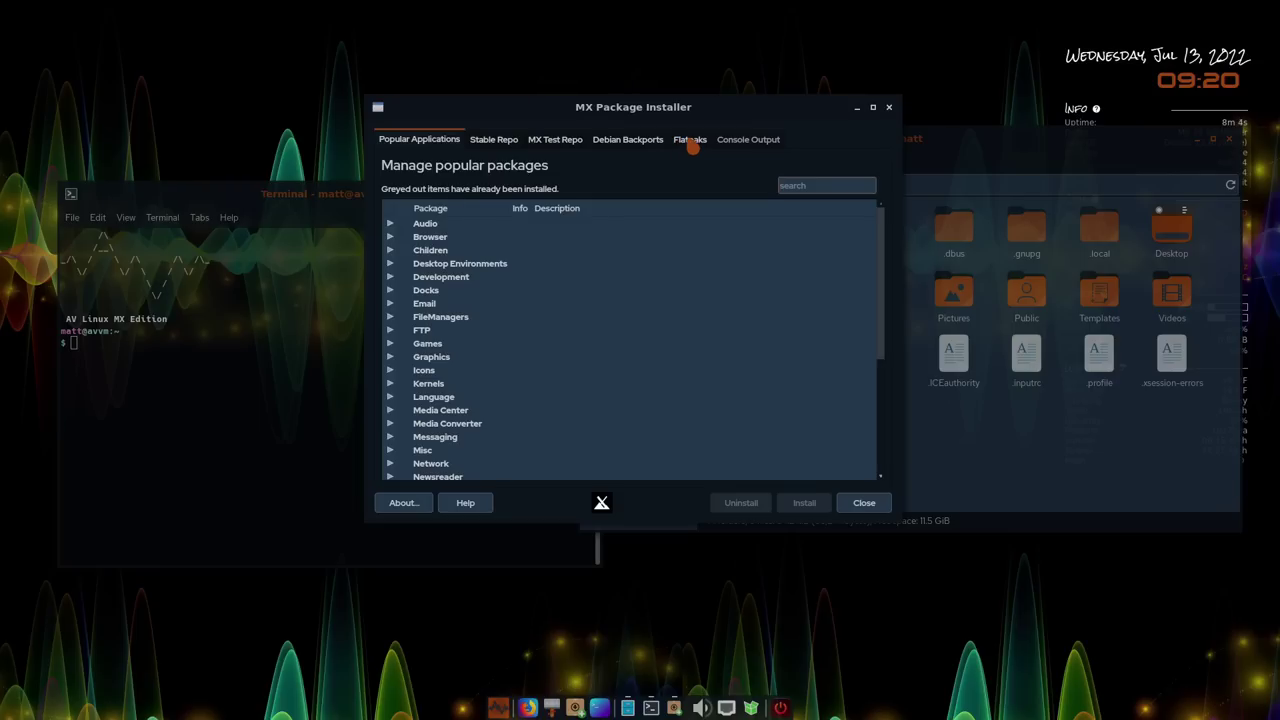
{"action": "left_click", "coordinate": [690, 145]}
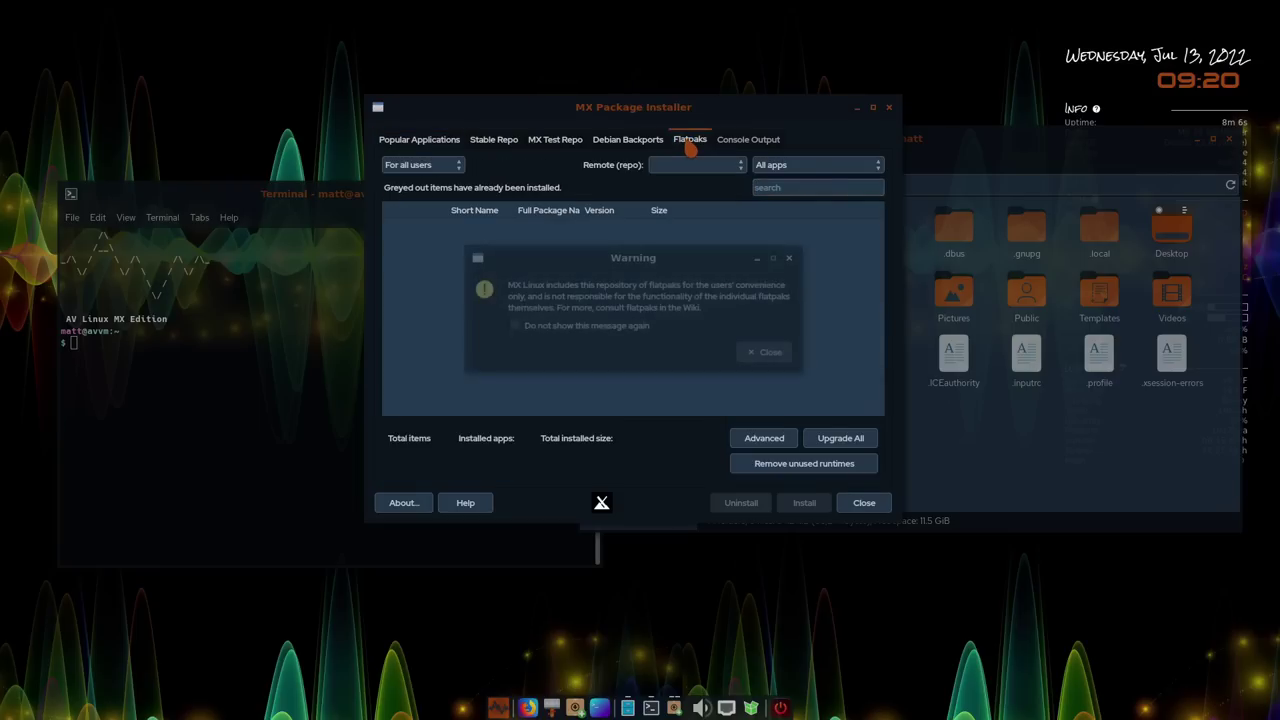
{"action": "left_click", "coordinate": [772, 352]}
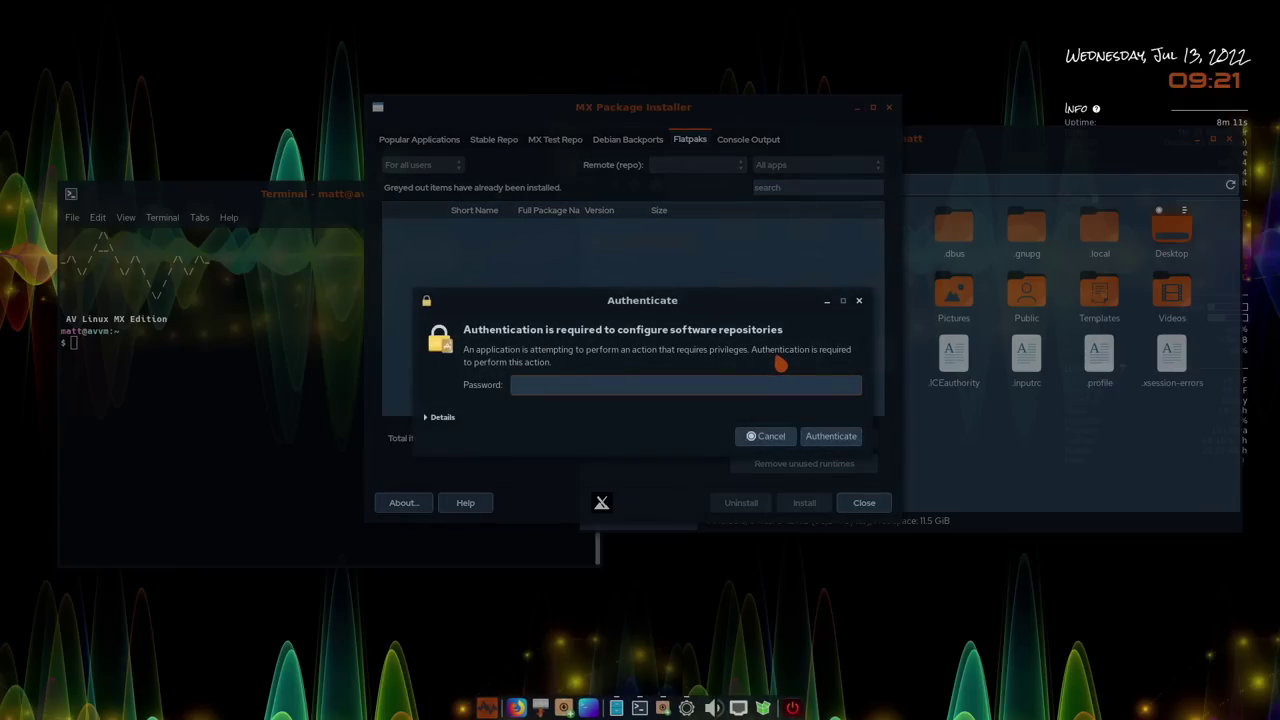
{"action": "key", "text": "Return"}
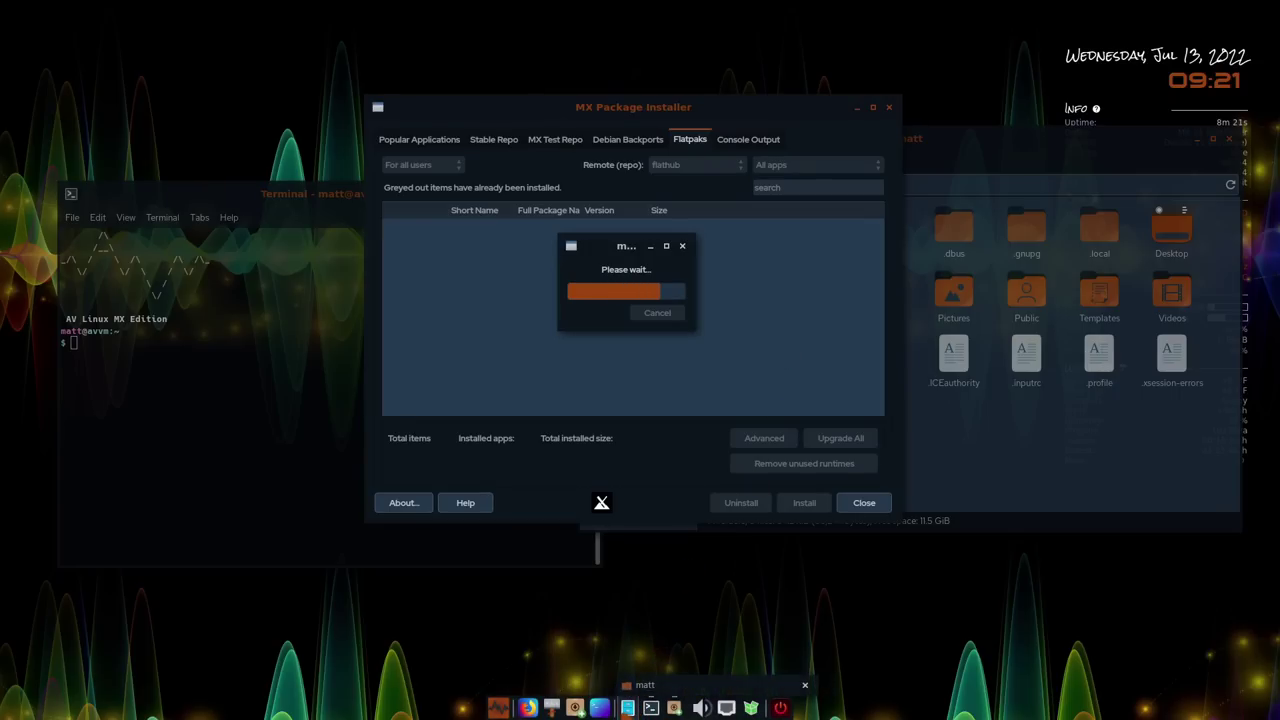
Check the volume mixer and network connections from the tray, then open the Whisker applications menu
{"action": "left_click", "coordinate": [628, 710]}
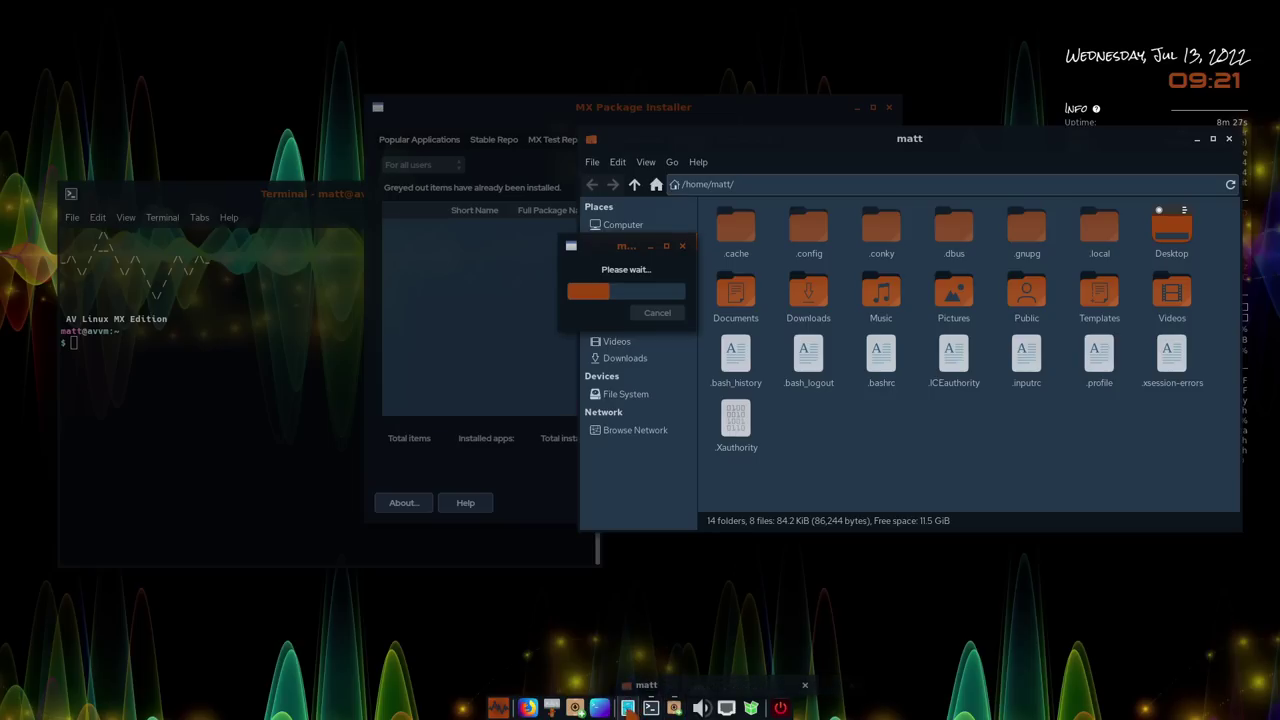
{"action": "left_click", "coordinate": [703, 708]}
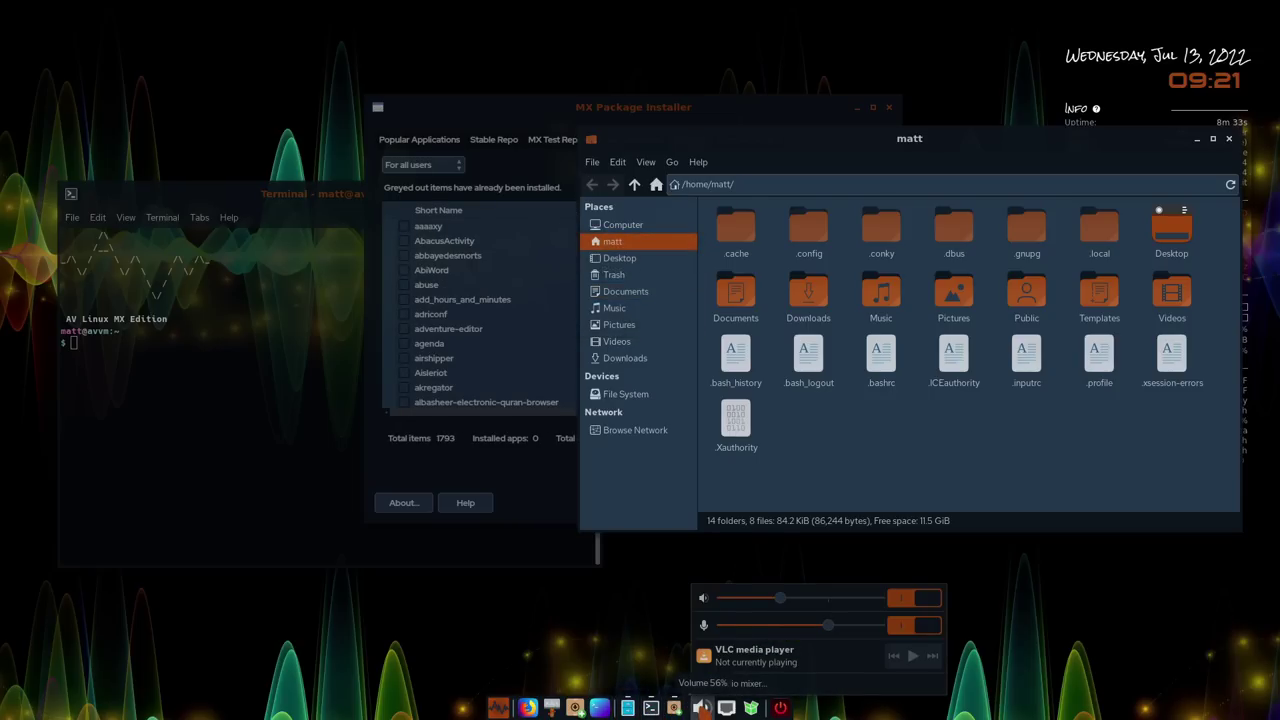
{"action": "left_click", "coordinate": [703, 708]}
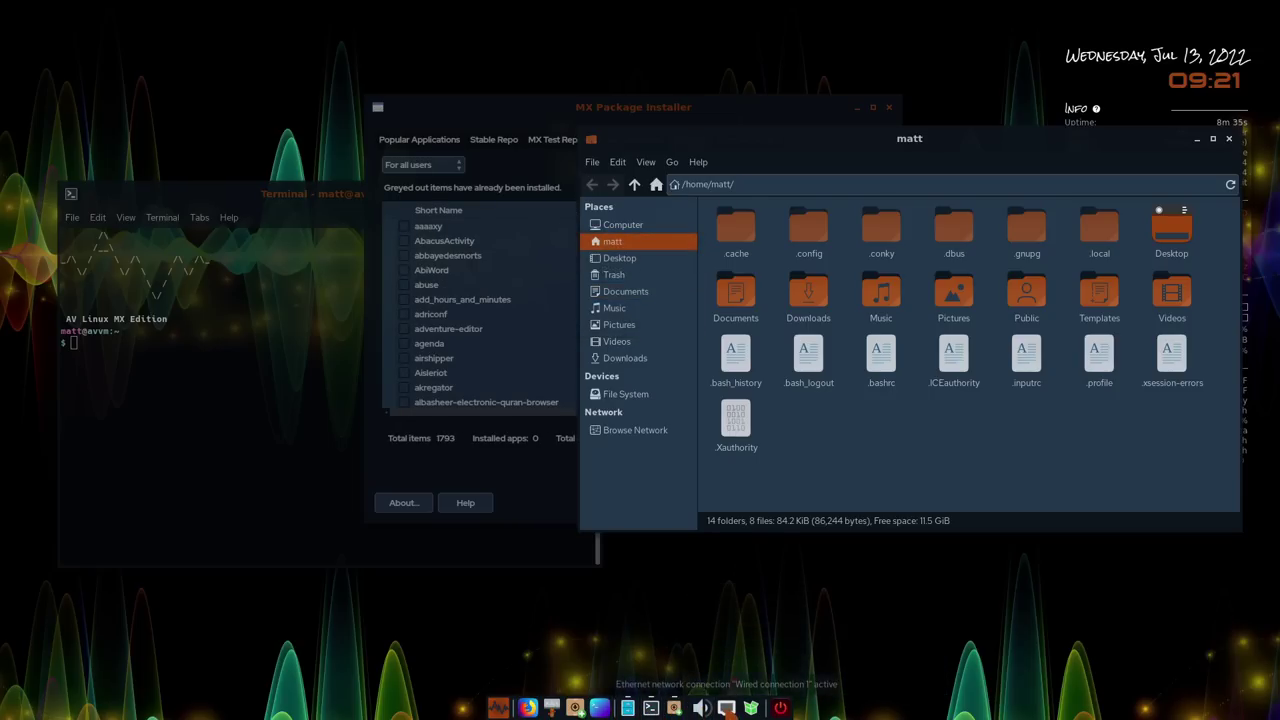
{"action": "left_click", "coordinate": [727, 708]}
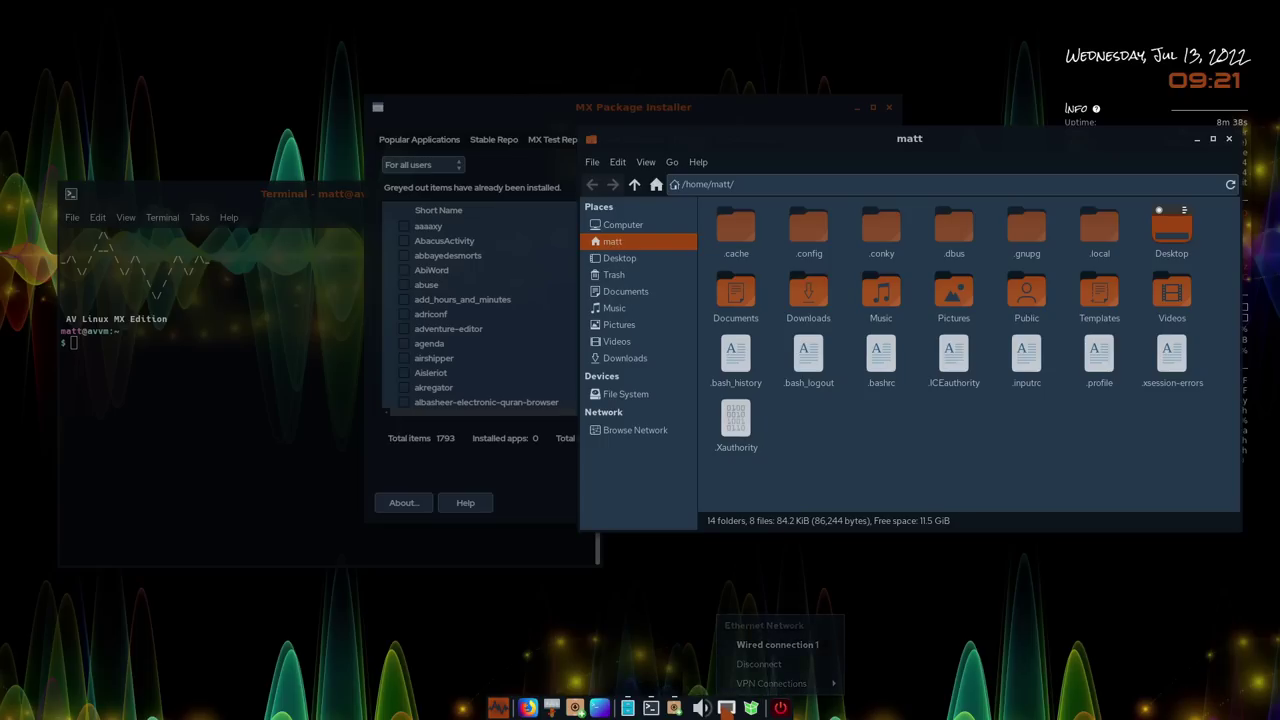
{"action": "left_click", "coordinate": [751, 708]}
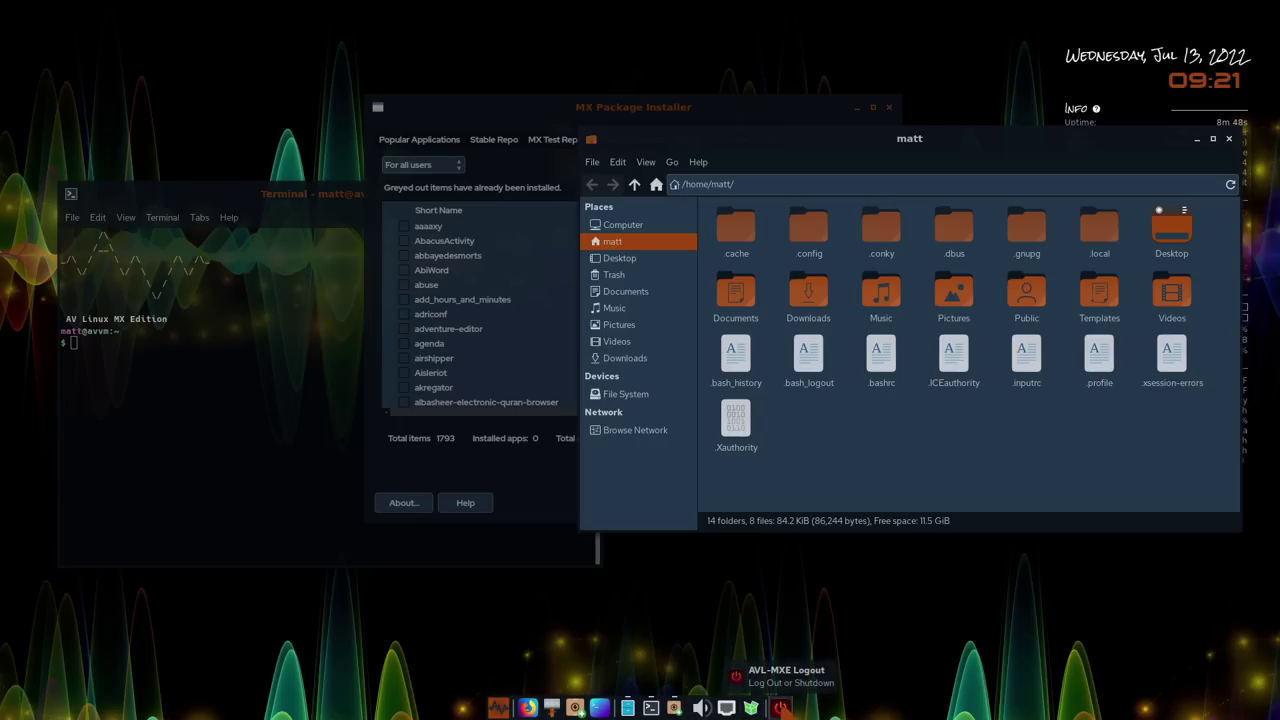
{"action": "left_click", "coordinate": [498, 708]}
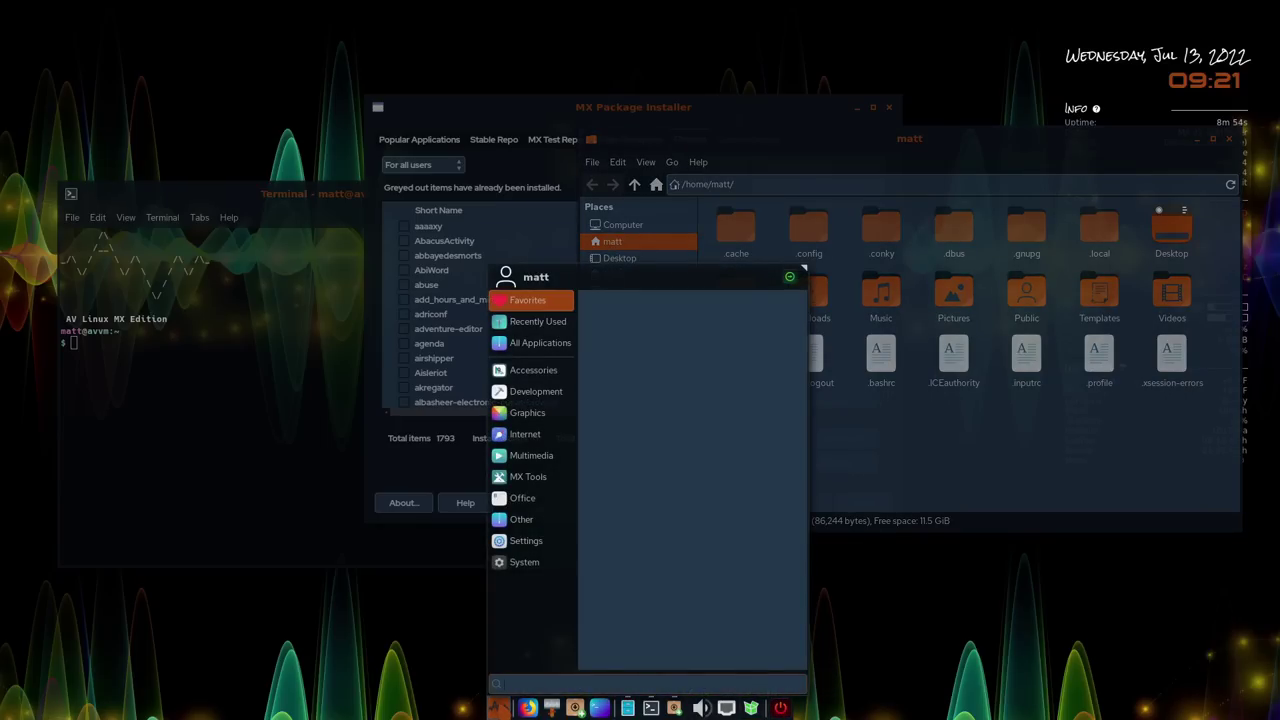
Launch bpytop from Accessories, move and close its window, then reopen the applications menu
{"action": "left_click", "coordinate": [557, 372]}
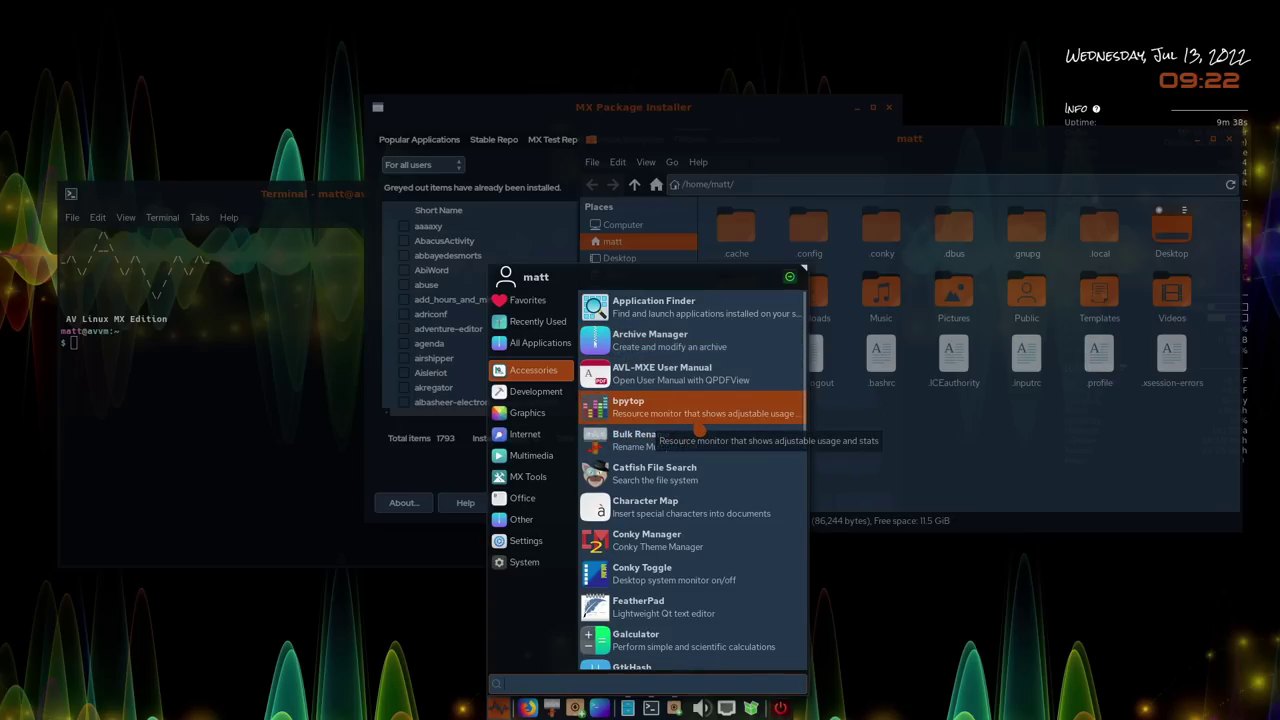
{"action": "left_click", "coordinate": [697, 426]}
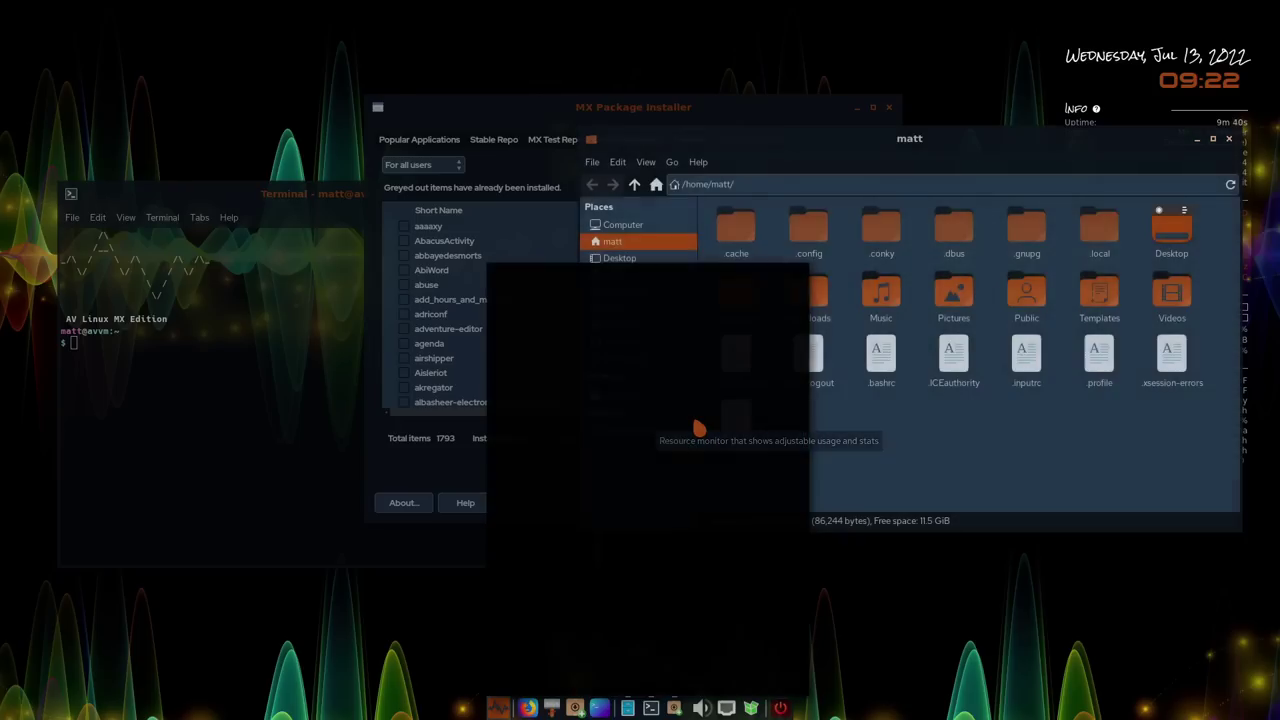
{"action": "left_click_drag", "start_coordinate": [984, 325], "coordinate": [883, 291]}
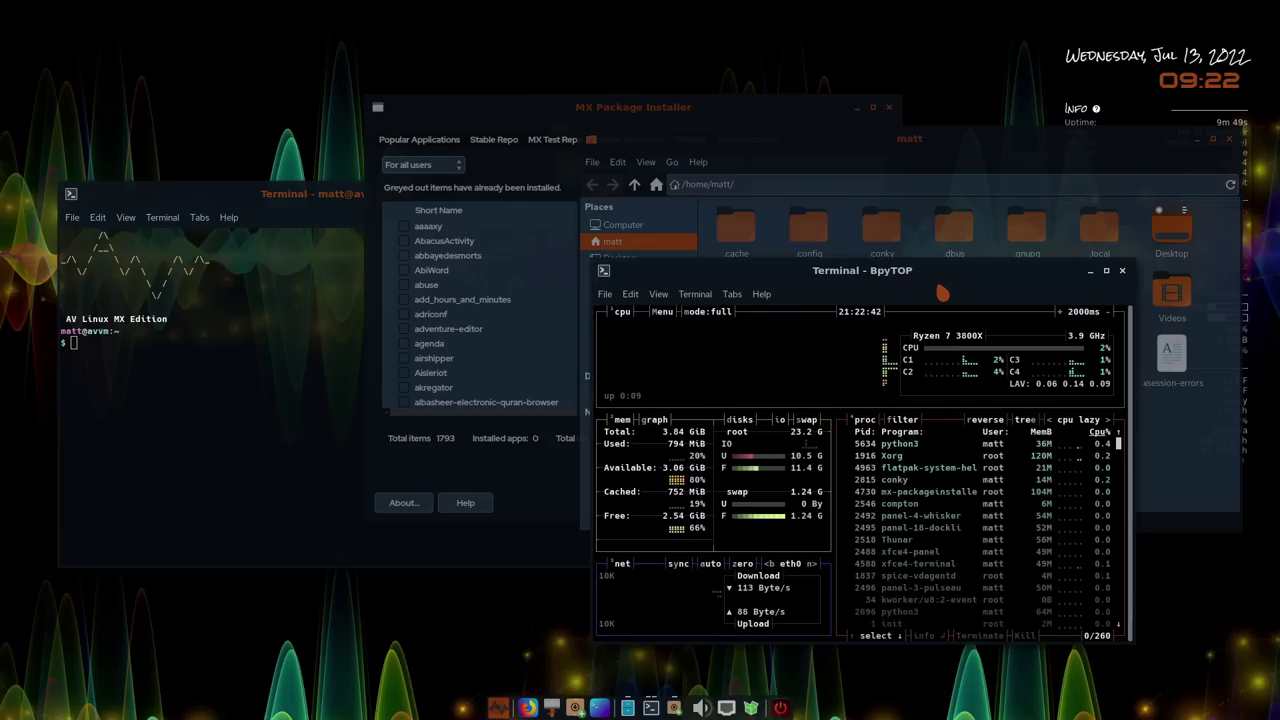
{"action": "left_click", "coordinate": [1123, 271]}
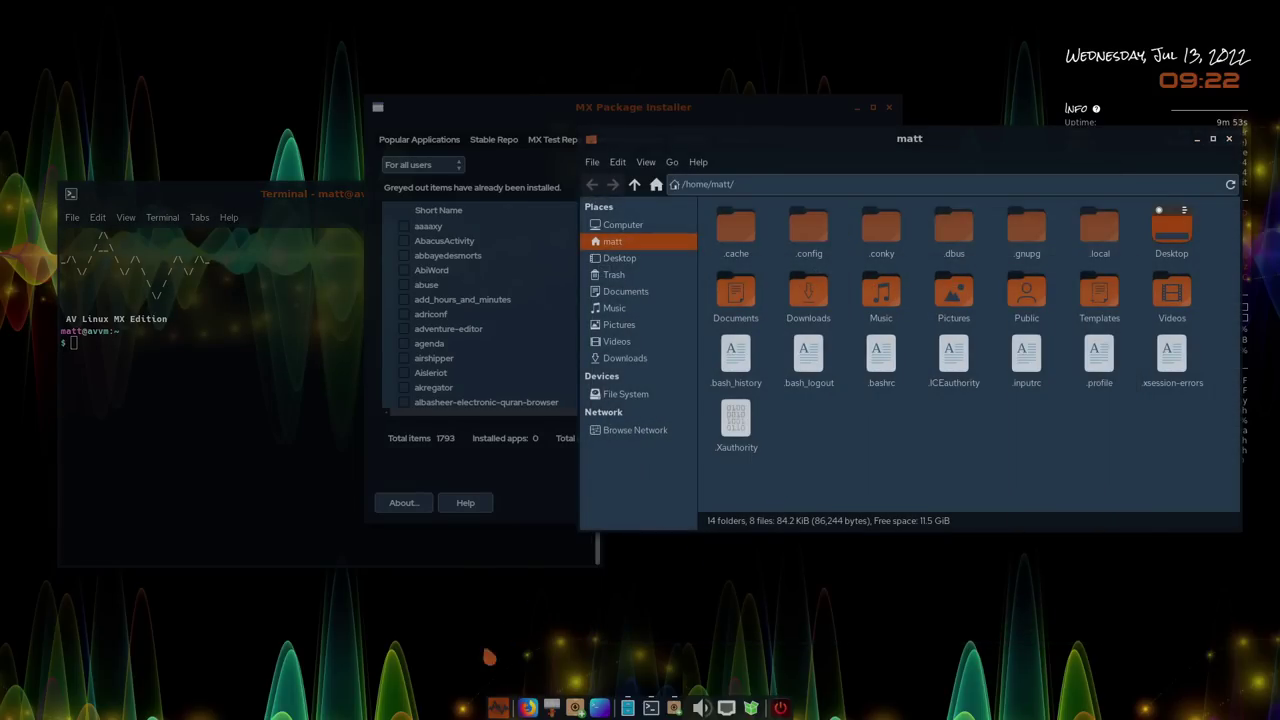
{"action": "left_click", "coordinate": [497, 707]}
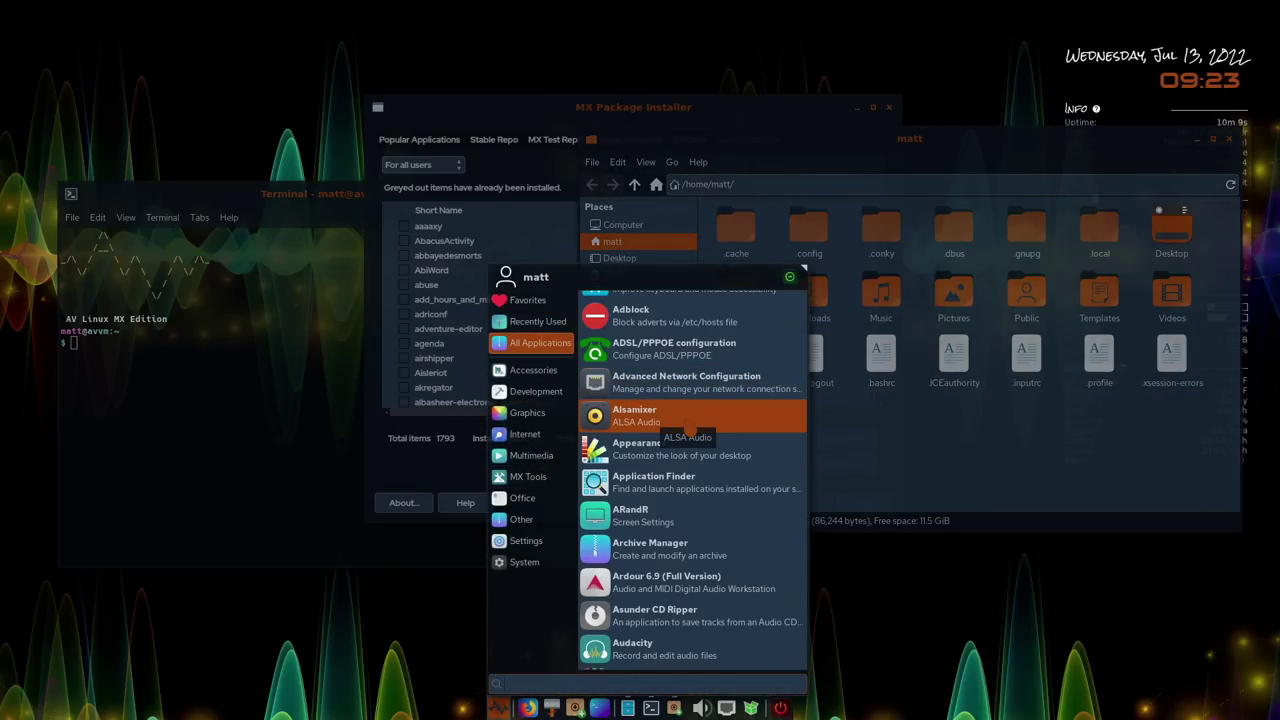
Open Appearance settings listing the Diehard Oomox Dark and Light styles, move it top-left, then reopen the applications menu
{"action": "left_click", "coordinate": [717, 463]}
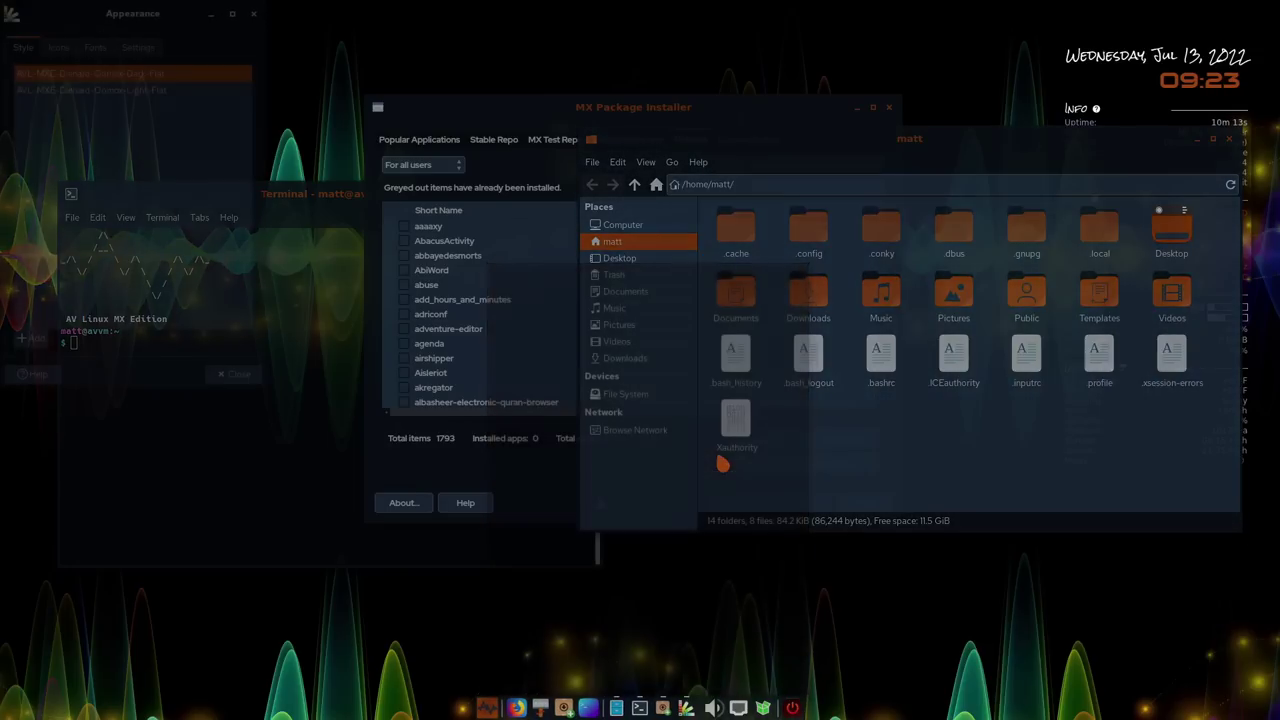
{"action": "left_click_drag", "start_coordinate": [170, 20], "coordinate": [331, 122]}
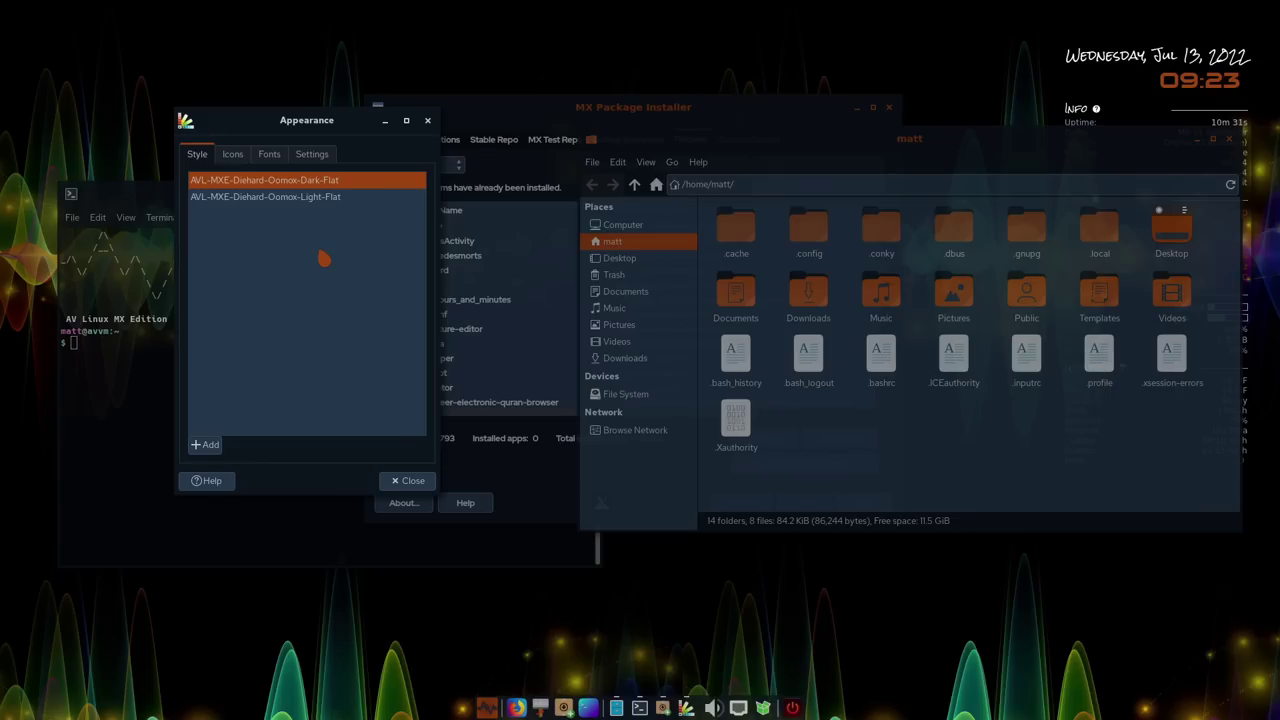
{"action": "left_click", "coordinate": [487, 708]}
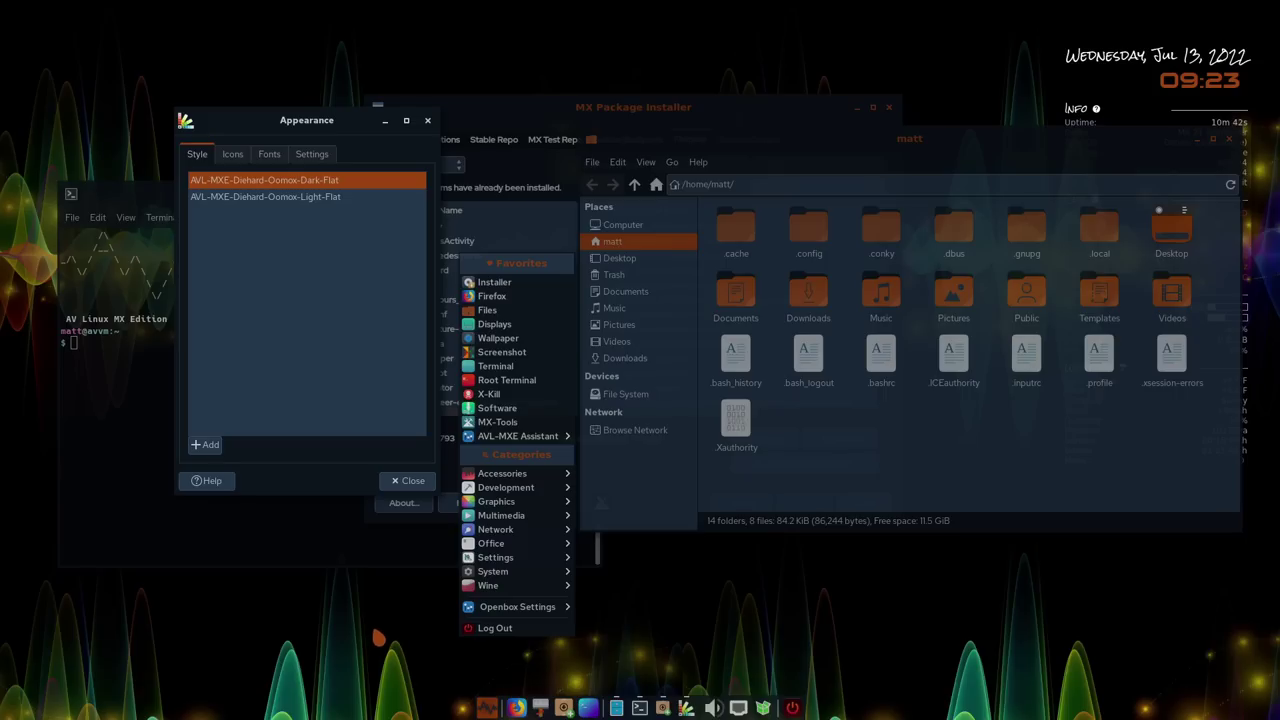
{"action": "left_click", "coordinate": [487, 708]}
From All Applications launch Ardour, then launch the Avidemux video editor
{"action": "left_click", "coordinate": [528, 342]}
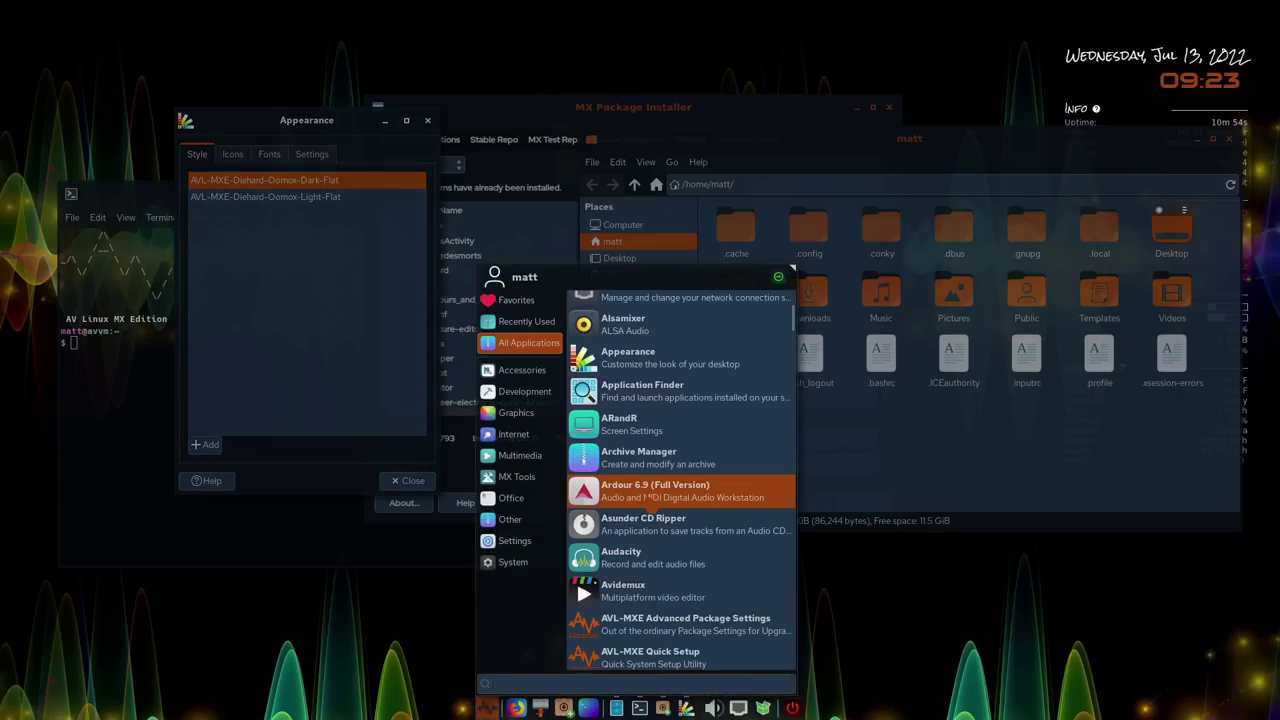
{"action": "left_click", "coordinate": [648, 496]}
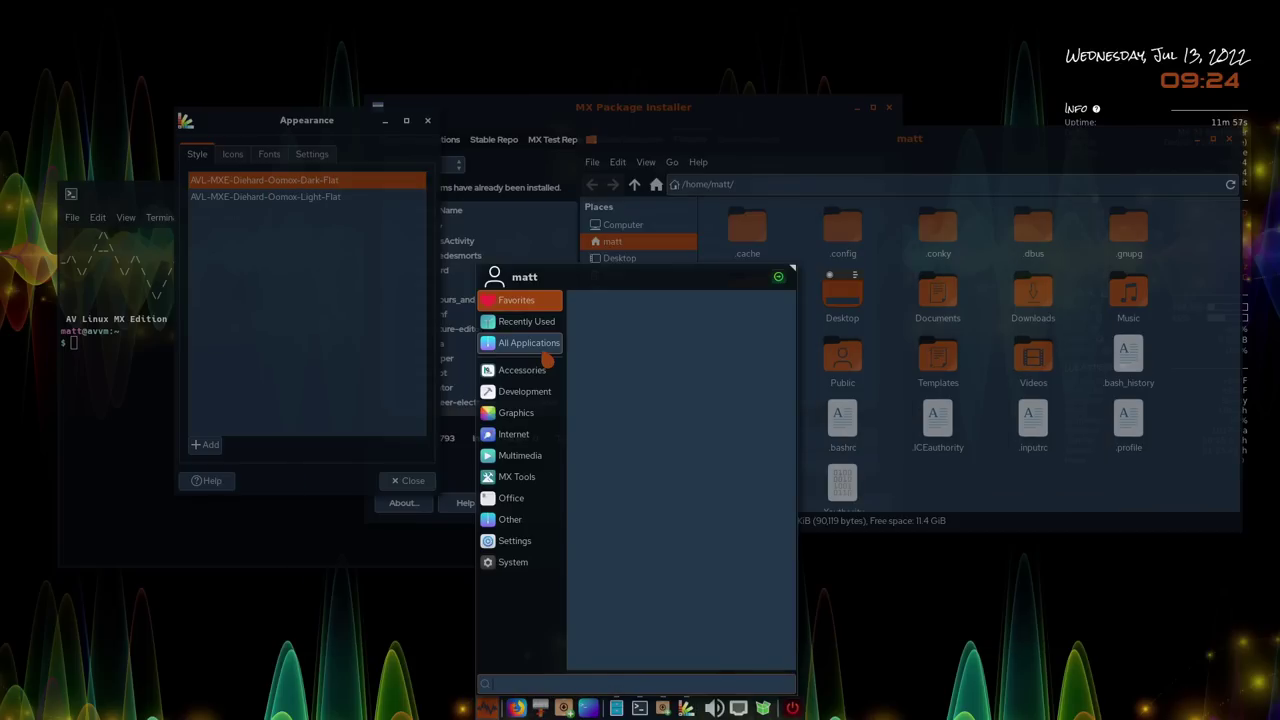
{"action": "left_click", "coordinate": [543, 349]}
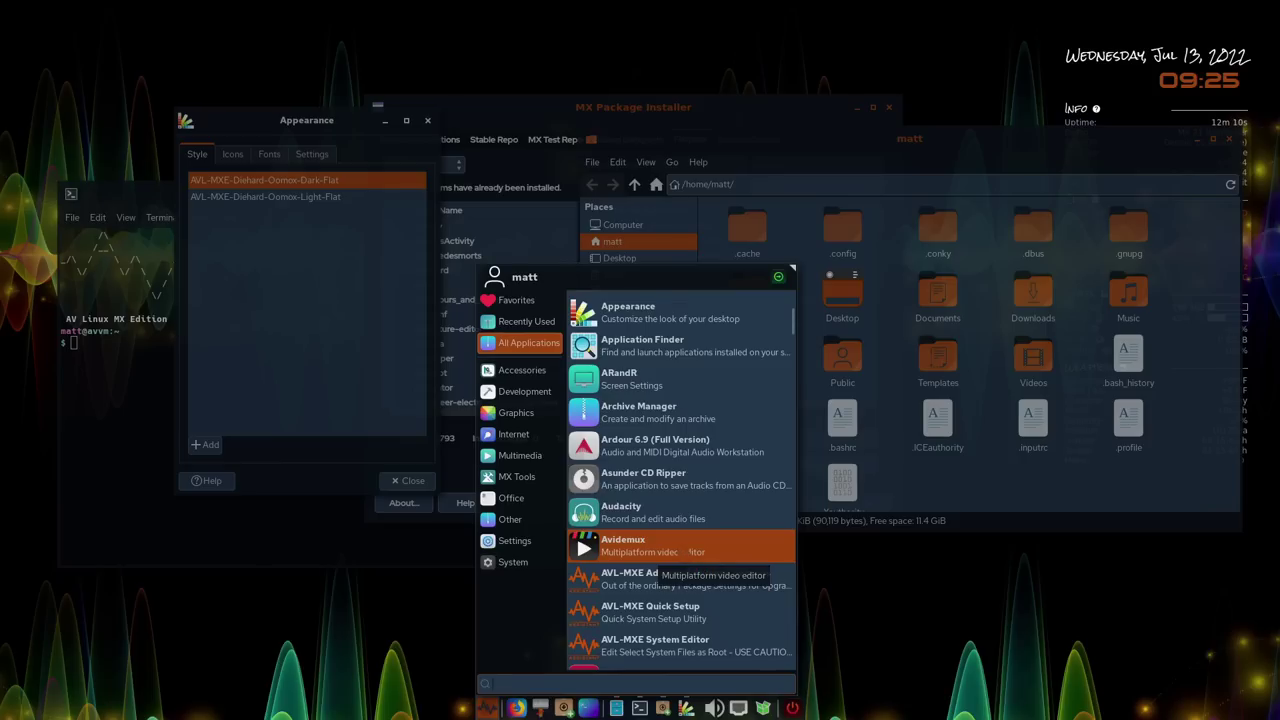
{"action": "left_click", "coordinate": [681, 550]}
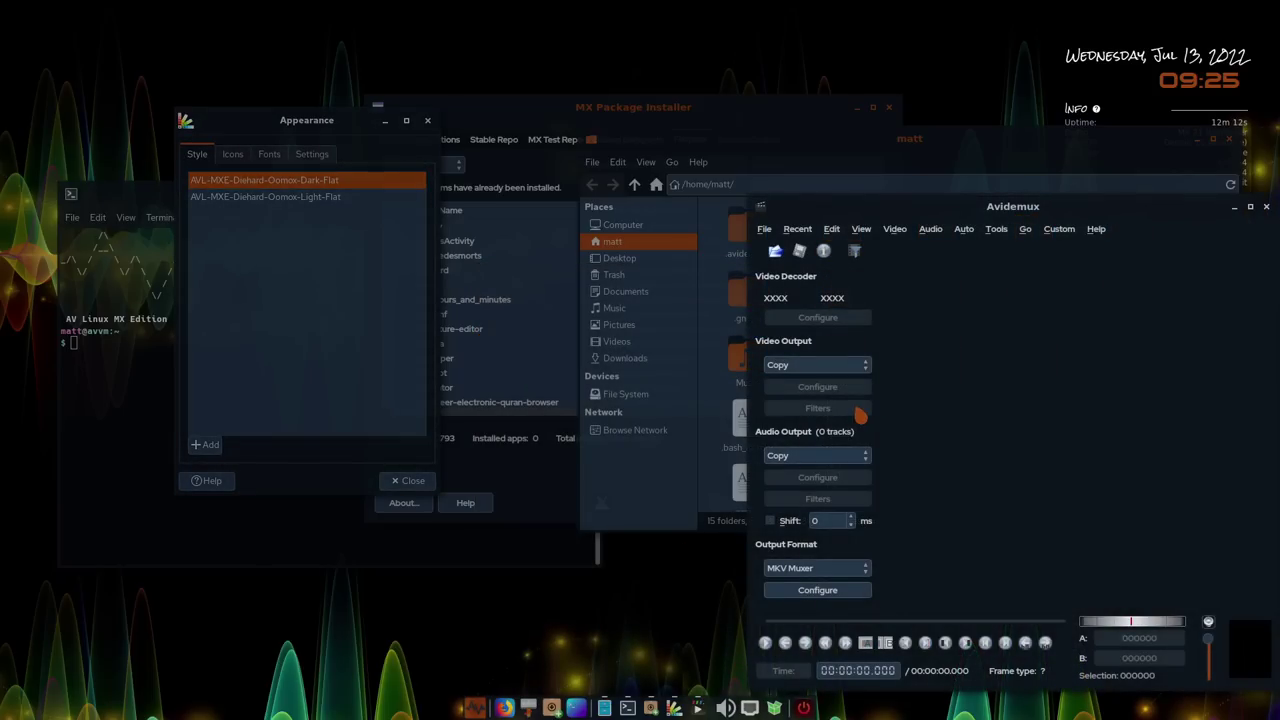
Move and widen the Avidemux window, check its File menu, close Avidemux and reopen the applications menu
{"action": "left_click_drag", "start_coordinate": [1027, 207], "coordinate": [623, 133]}
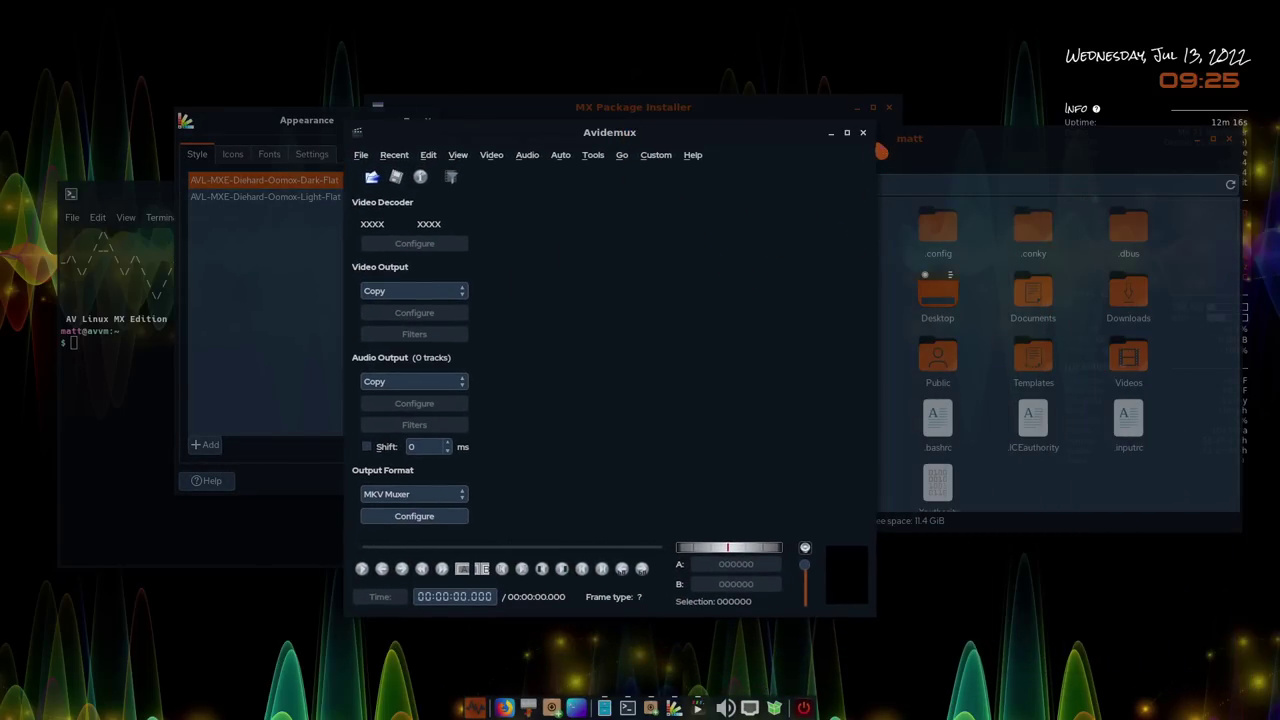
{"action": "left_click_drag", "start_coordinate": [877, 129], "coordinate": [1167, 131]}
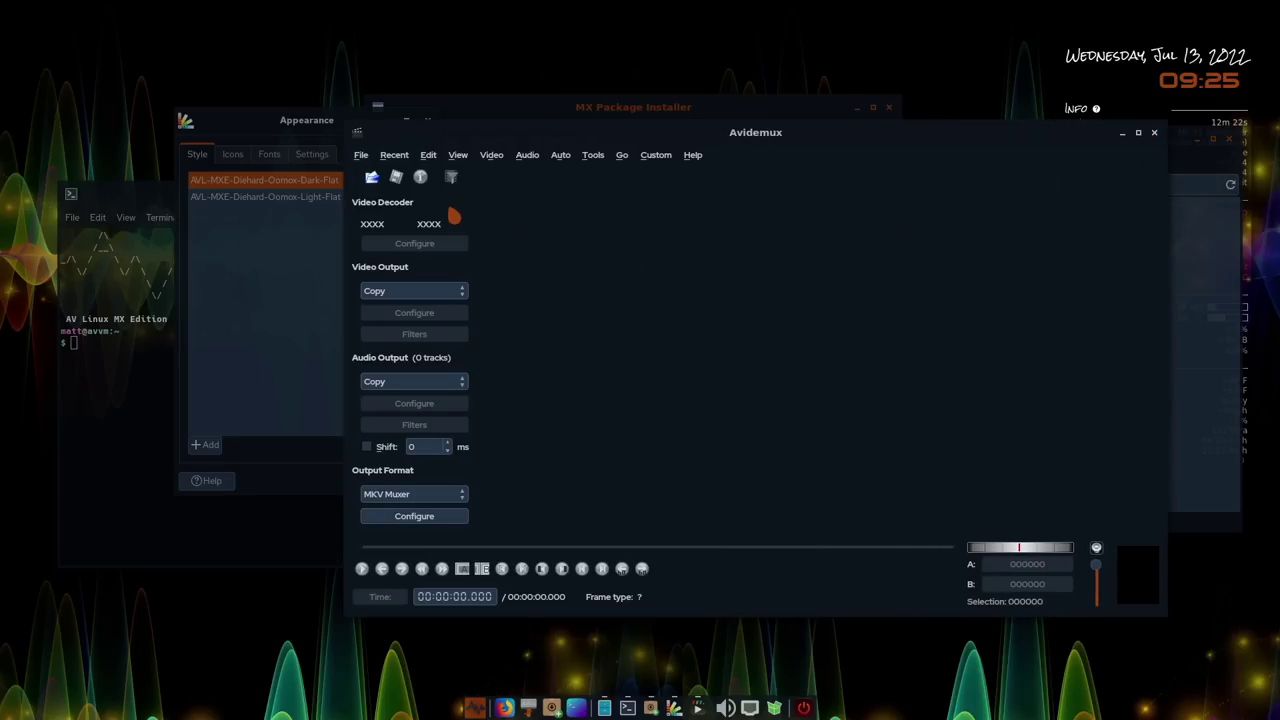
{"action": "left_click", "coordinate": [359, 157]}
{"action": "left_click", "coordinate": [364, 160]}
{"action": "left_click", "coordinate": [1154, 133]}
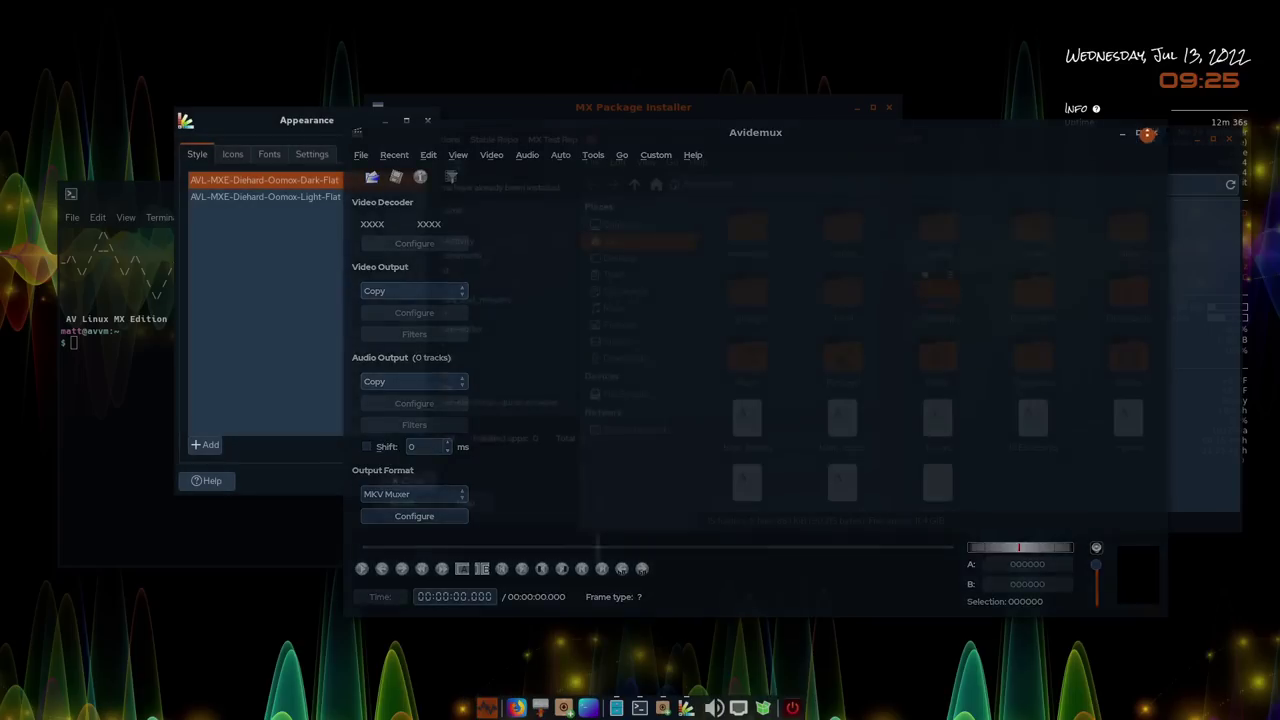
{"action": "left_click", "coordinate": [487, 708]}
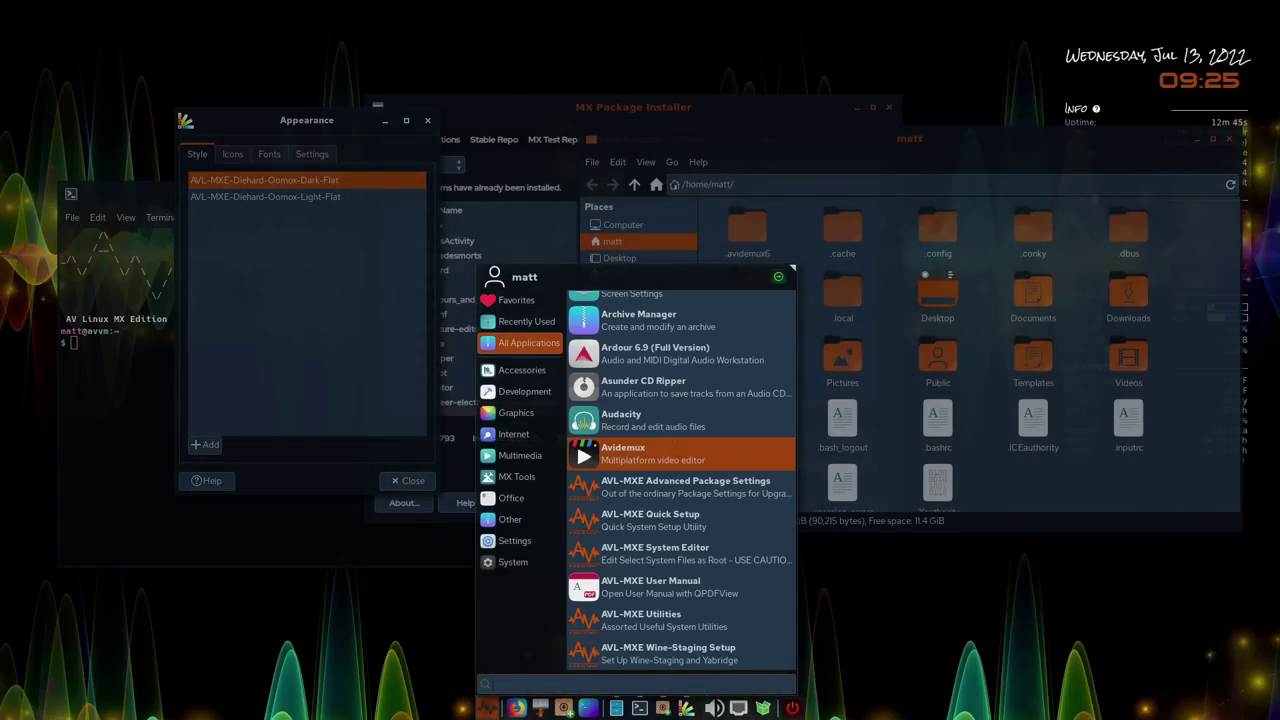
Launch AVL-MXE Quick Setup from the All Applications list
{"action": "left_click", "coordinate": [662, 520]}
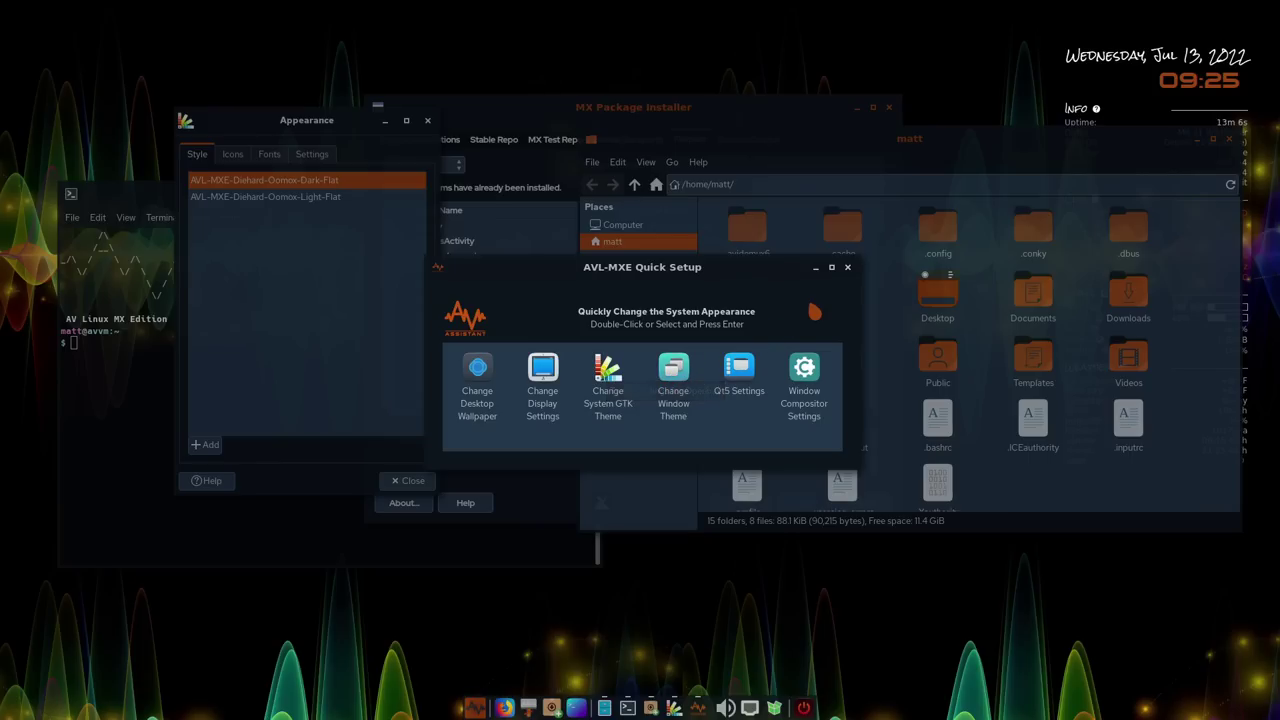
Leave Quick Setup and launch AVL-MXE Utilities from the applications menu
{"action": "key", "text": "super"}
{"action": "left_click", "coordinate": [740, 334]}
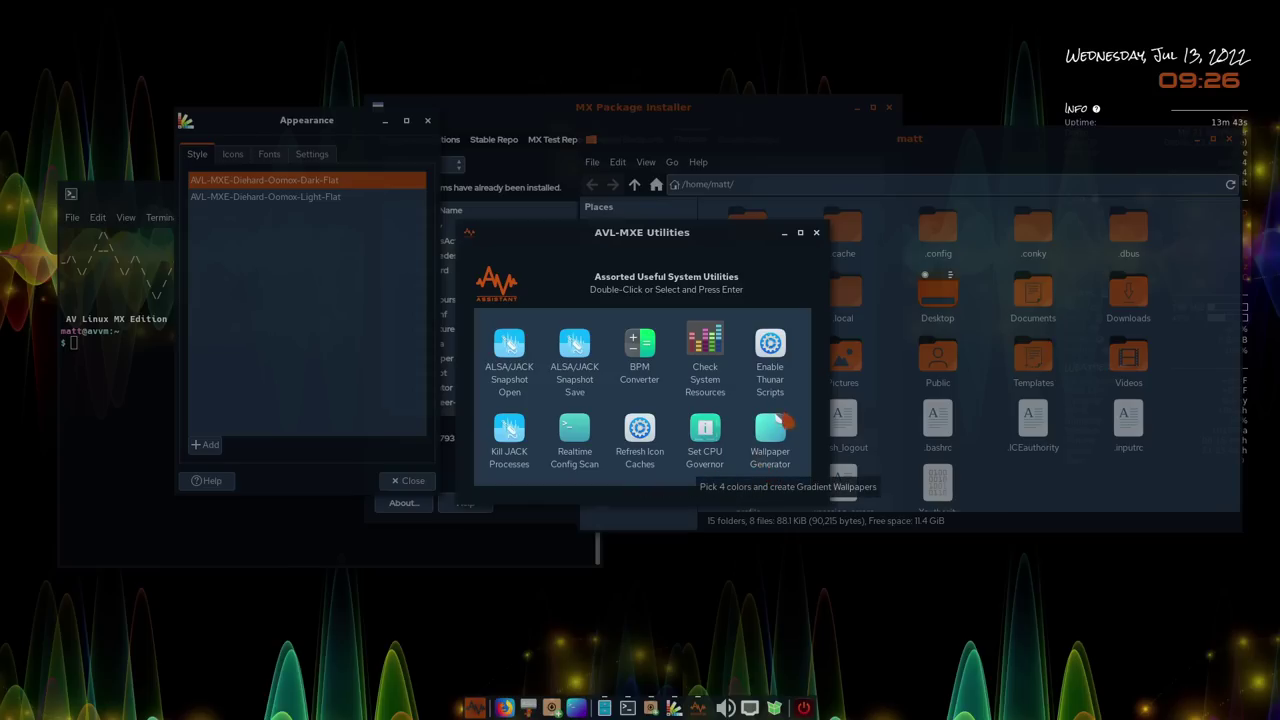
Run Enable Thunar Scripts, answer 'no' so the task is skipped, and close its terminal
{"action": "double_click", "coordinate": [771, 345]}
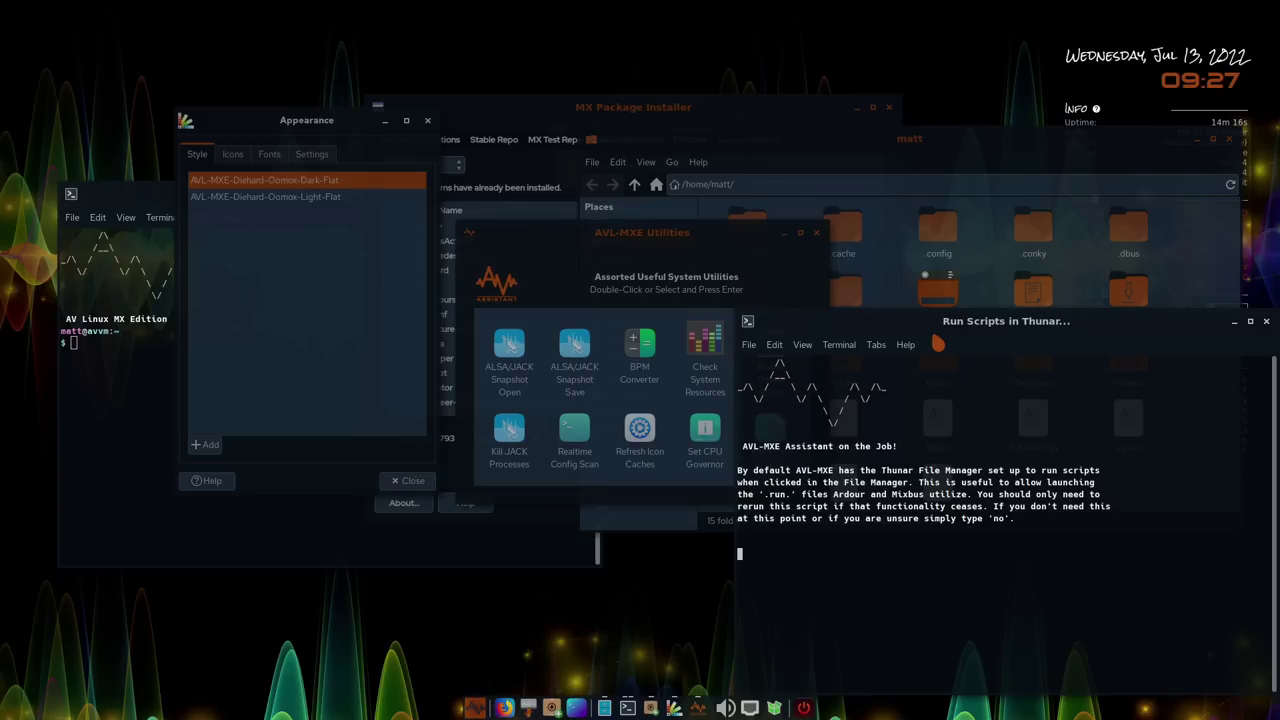
{"action": "type", "text": "no"}
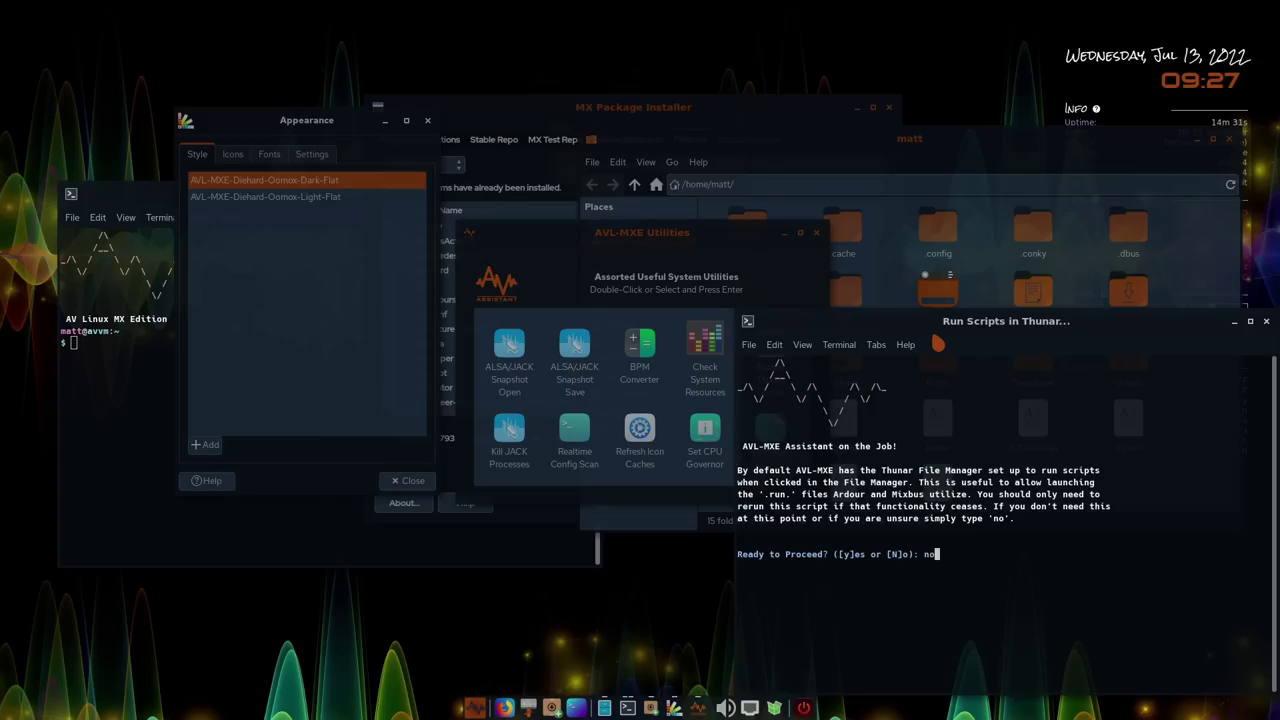
{"action": "key", "text": "Return"}
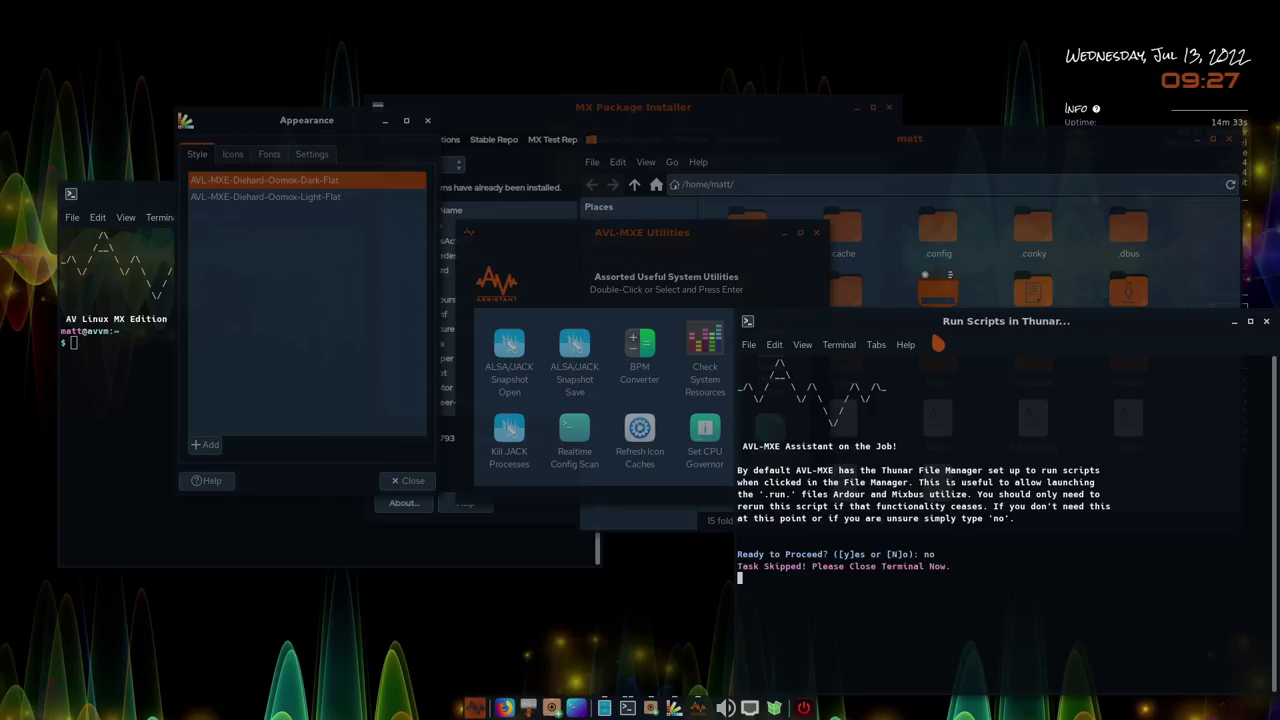
{"action": "key", "text": "alt+F4"}
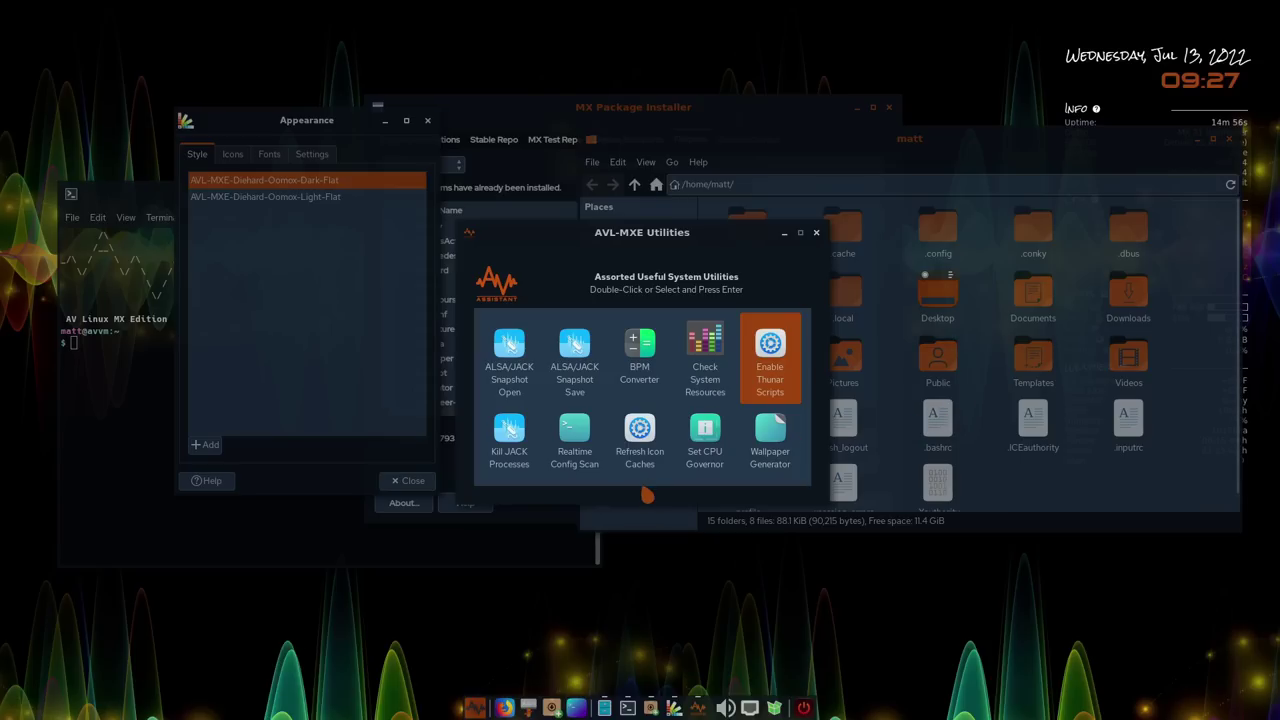
Launch Browse C: Drive from the menu, close the URI-scheme error, and reopen the applications menu
{"action": "left_click", "coordinate": [475, 708]}
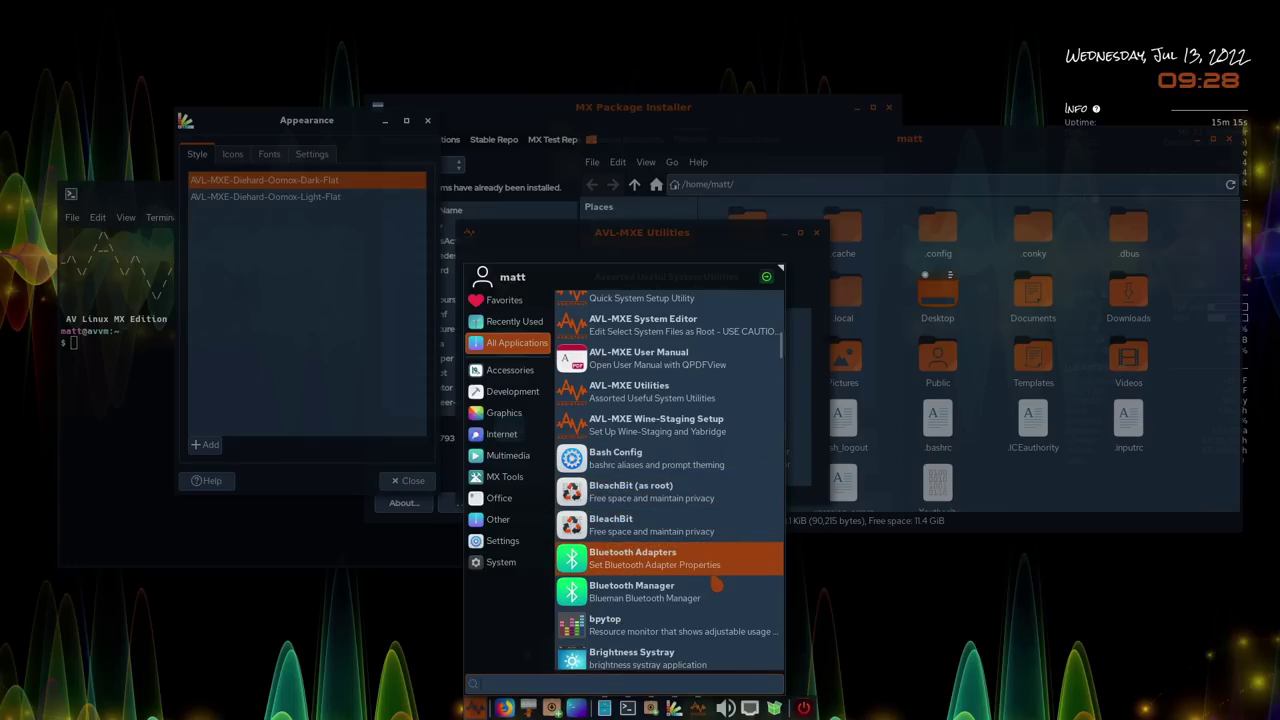
{"action": "scroll", "coordinate": [692, 606], "scroll_direction": "down", "scroll_amount": 2}
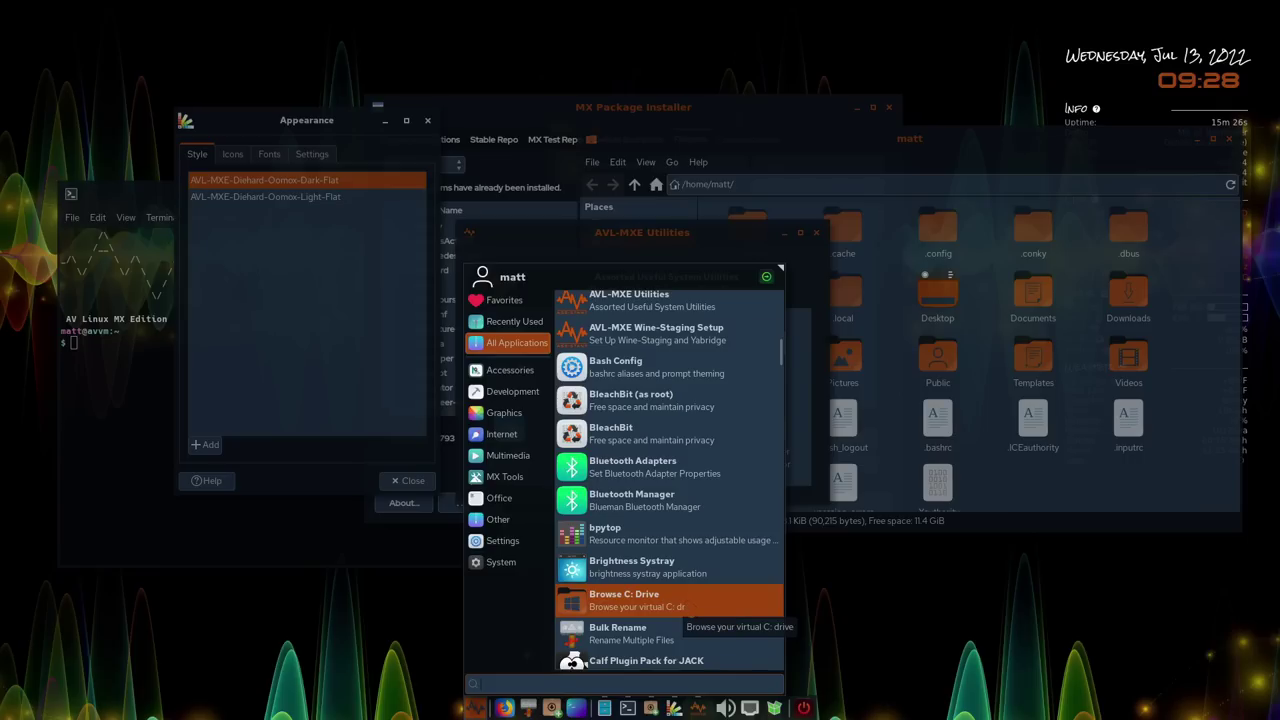
{"action": "left_click", "coordinate": [675, 602]}
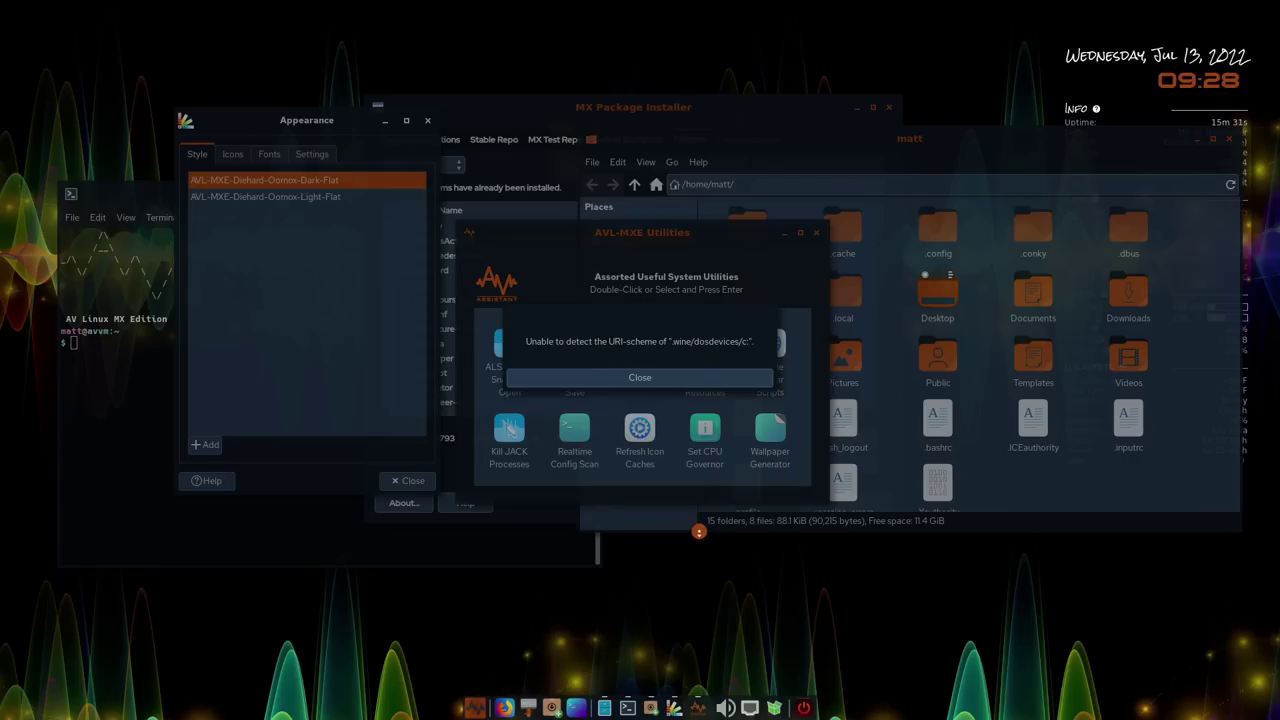
{"action": "left_click", "coordinate": [658, 384]}
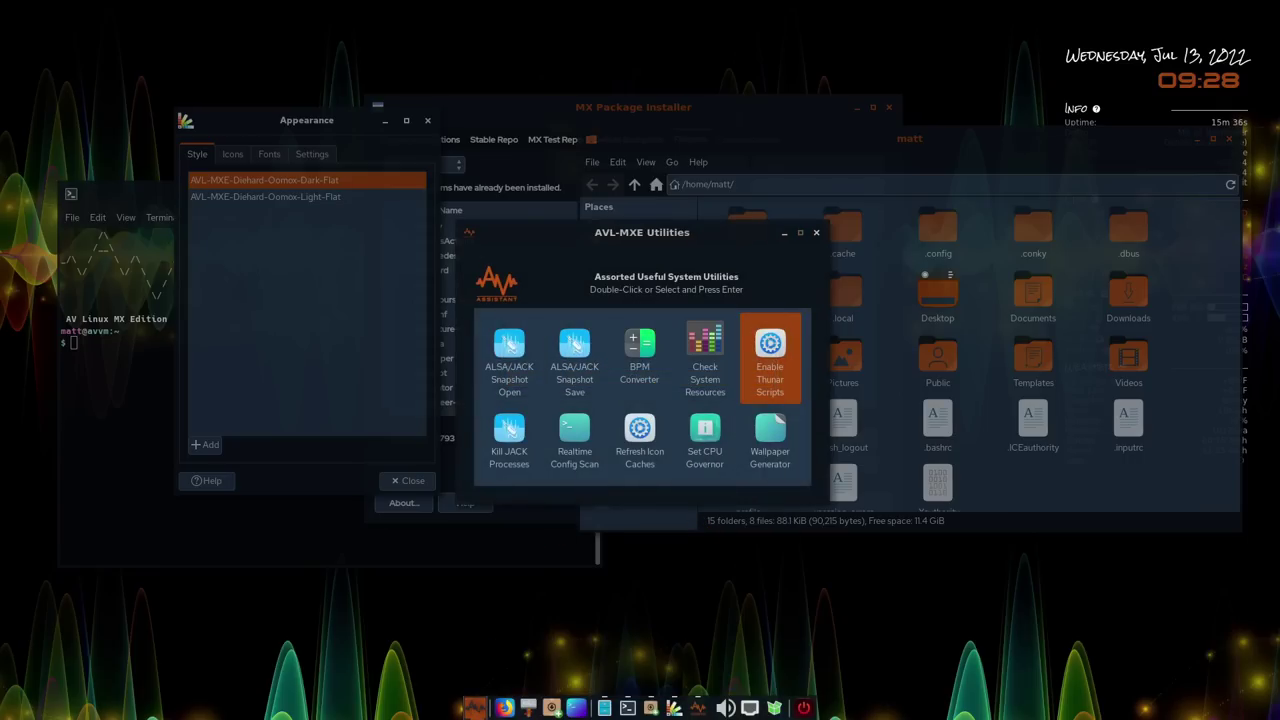
{"action": "left_click", "coordinate": [474, 708]}
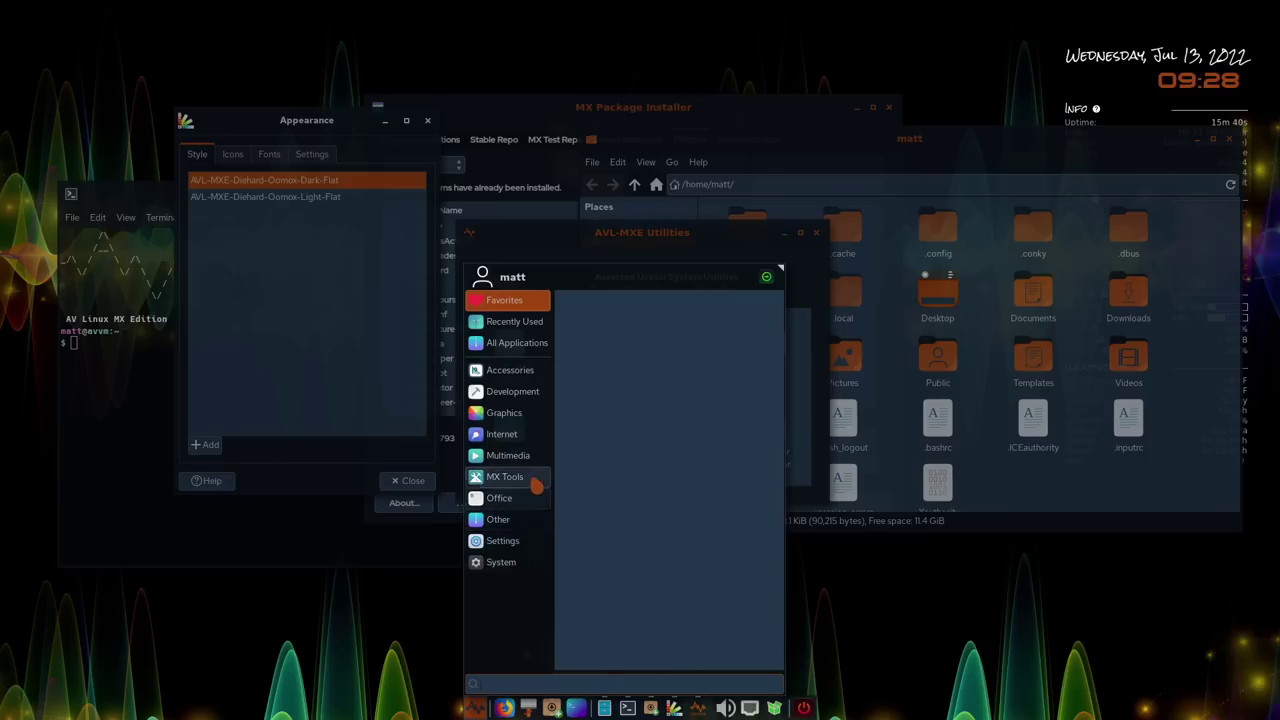
Show All Applications and scroll down the list toward Disk Manager
{"action": "left_click", "coordinate": [528, 347]}
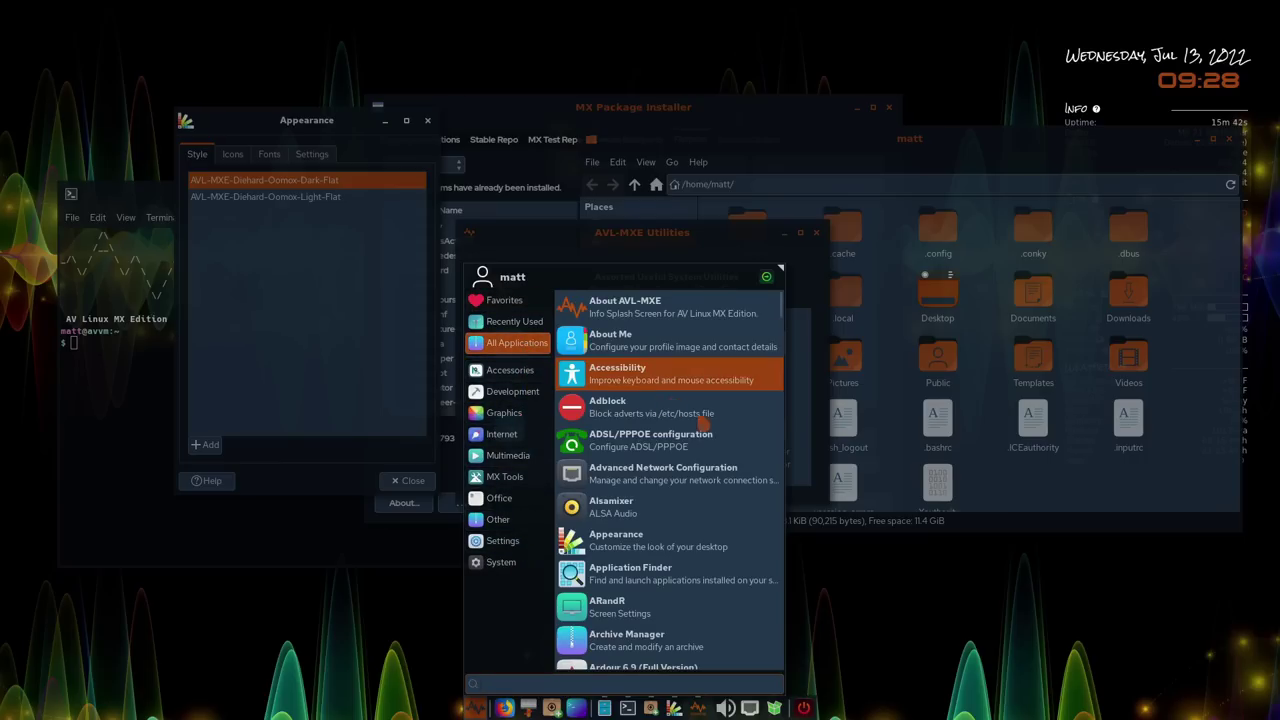
{"action": "scroll", "coordinate": [705, 440], "scroll_direction": "down", "scroll_amount": 9}
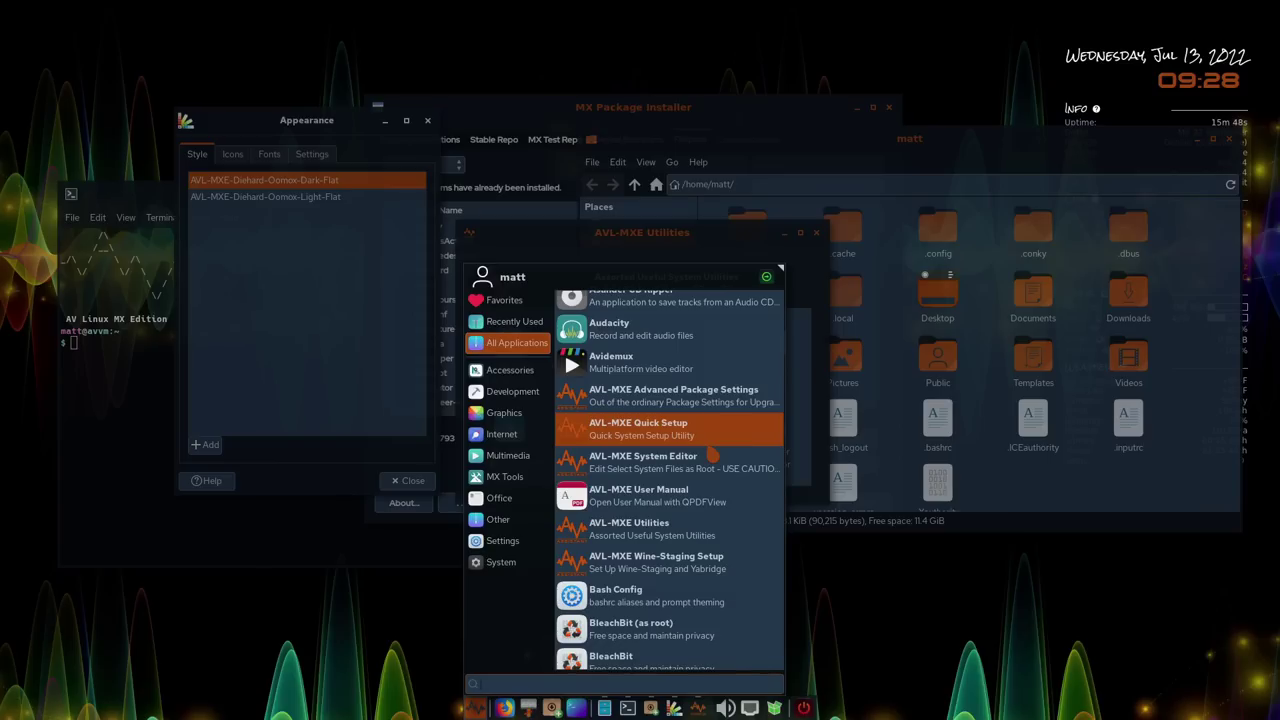
{"action": "scroll", "coordinate": [705, 450], "scroll_direction": "down", "scroll_amount": 5}
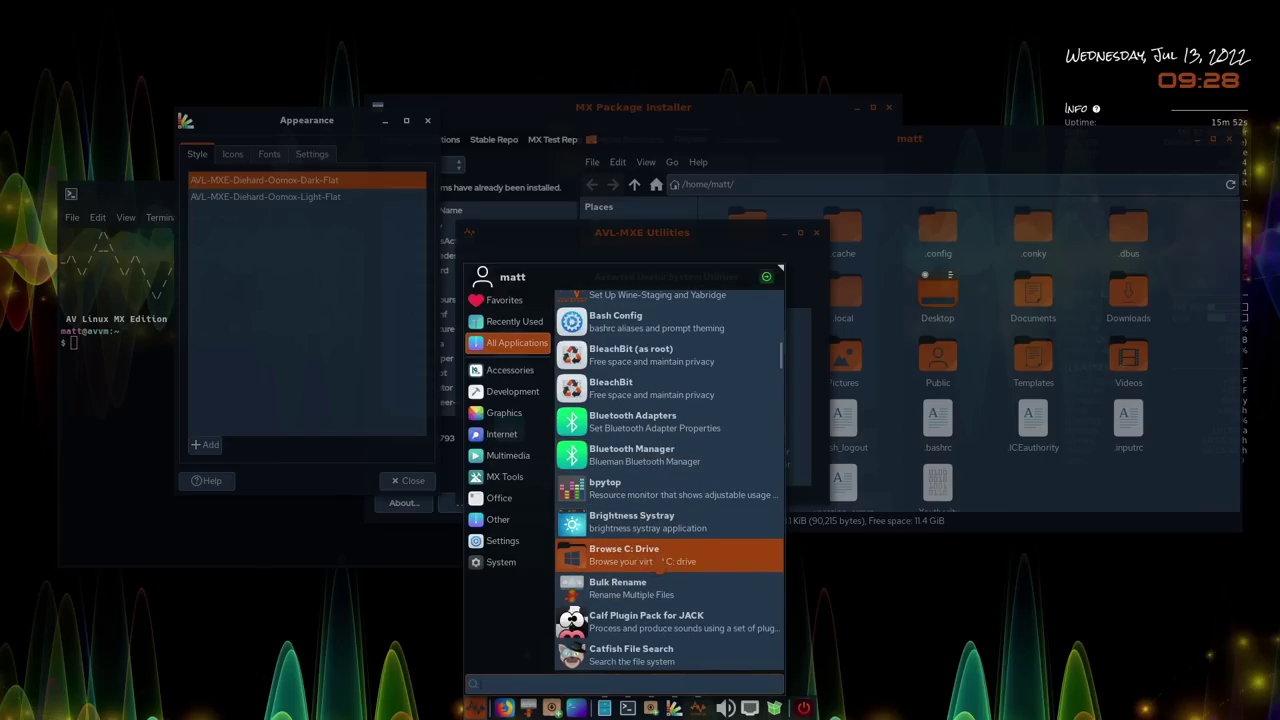
{"action": "scroll", "coordinate": [662, 560], "scroll_direction": "down", "scroll_amount": 1}
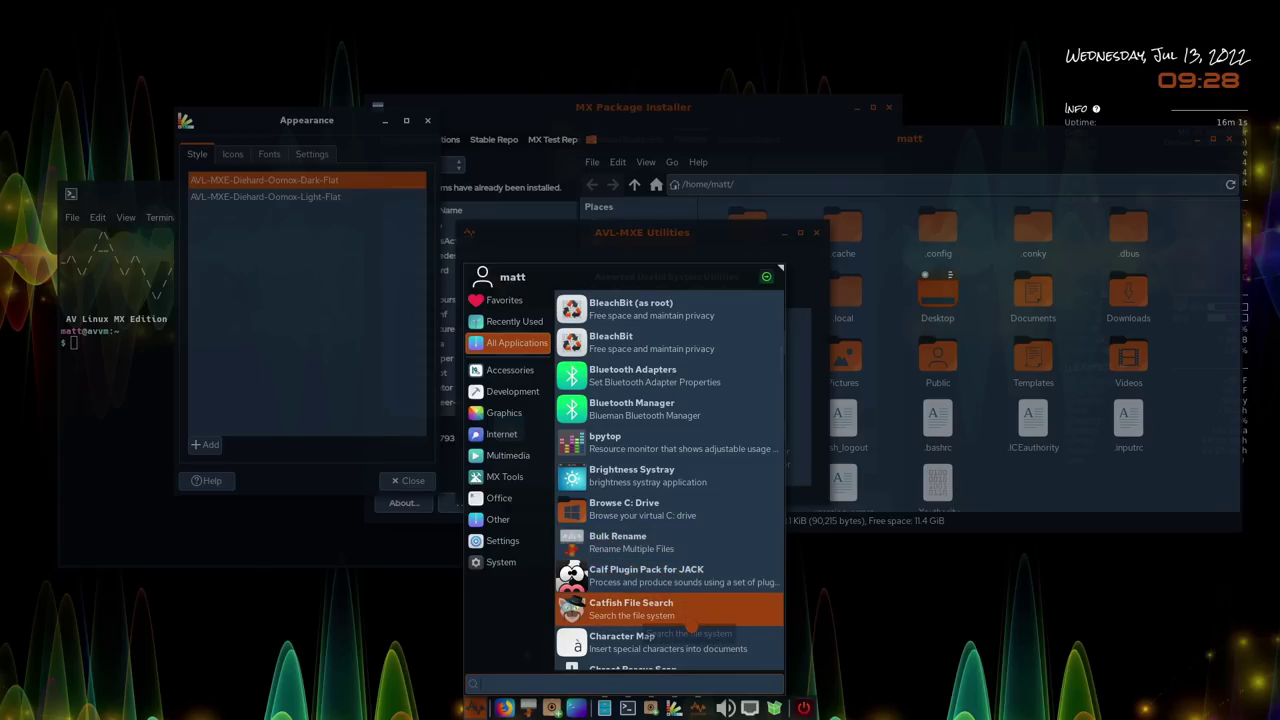
{"action": "scroll", "coordinate": [693, 628], "scroll_direction": "down", "scroll_amount": 5}
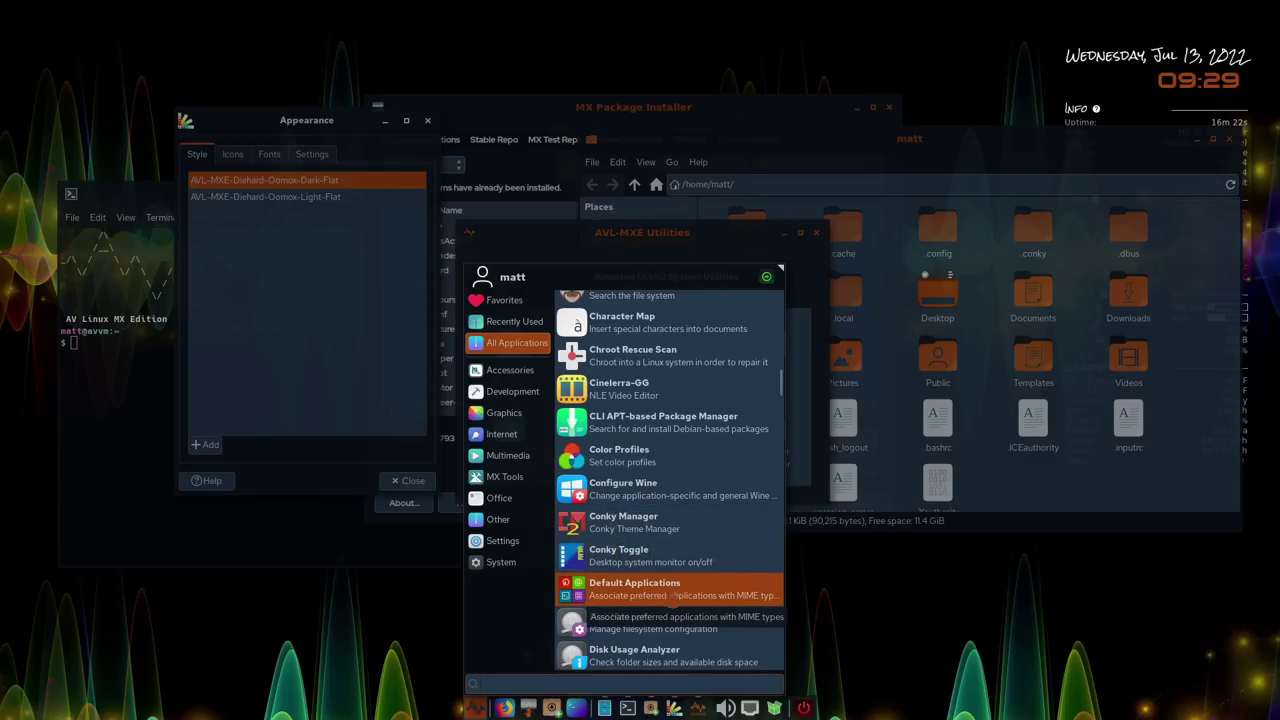
{"action": "scroll", "coordinate": [700, 630], "scroll_direction": "down", "scroll_amount": 1}
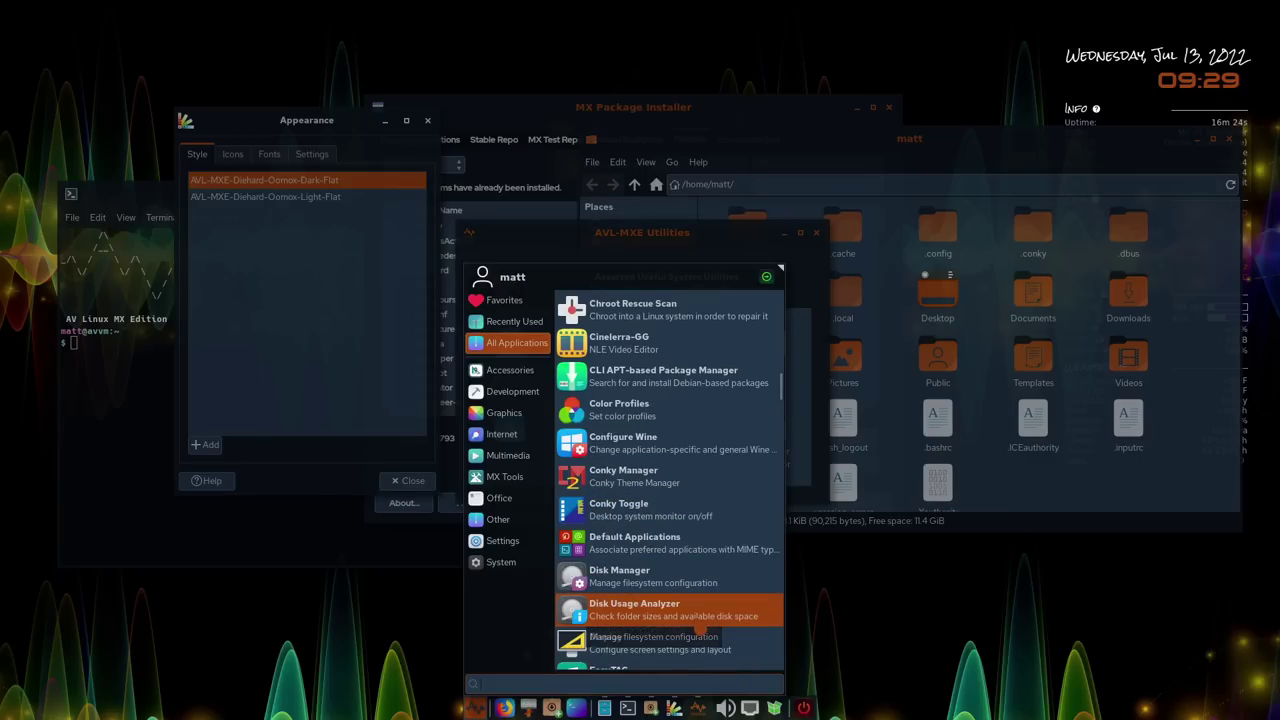
Launch Disk Manager with the password, review the 23.2 GB ext4 root, close it and reopen the menu
{"action": "left_click", "coordinate": [665, 588]}
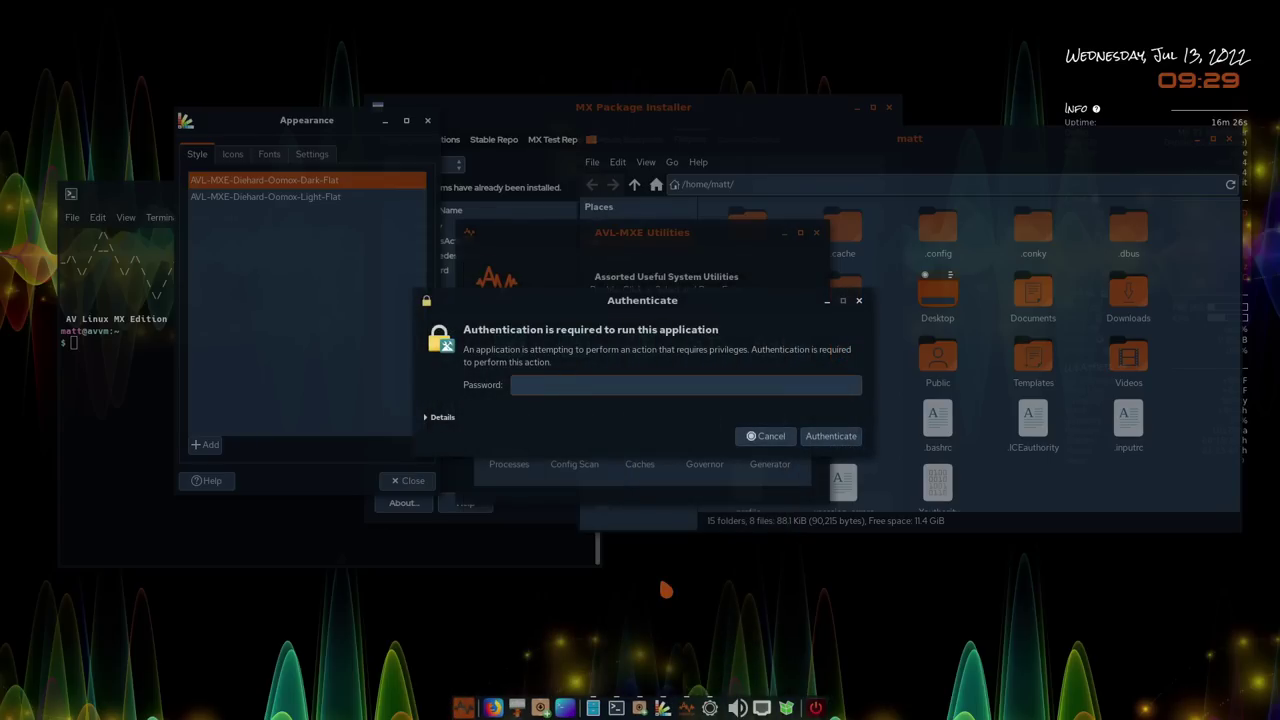
{"action": "key", "text": "Return"}
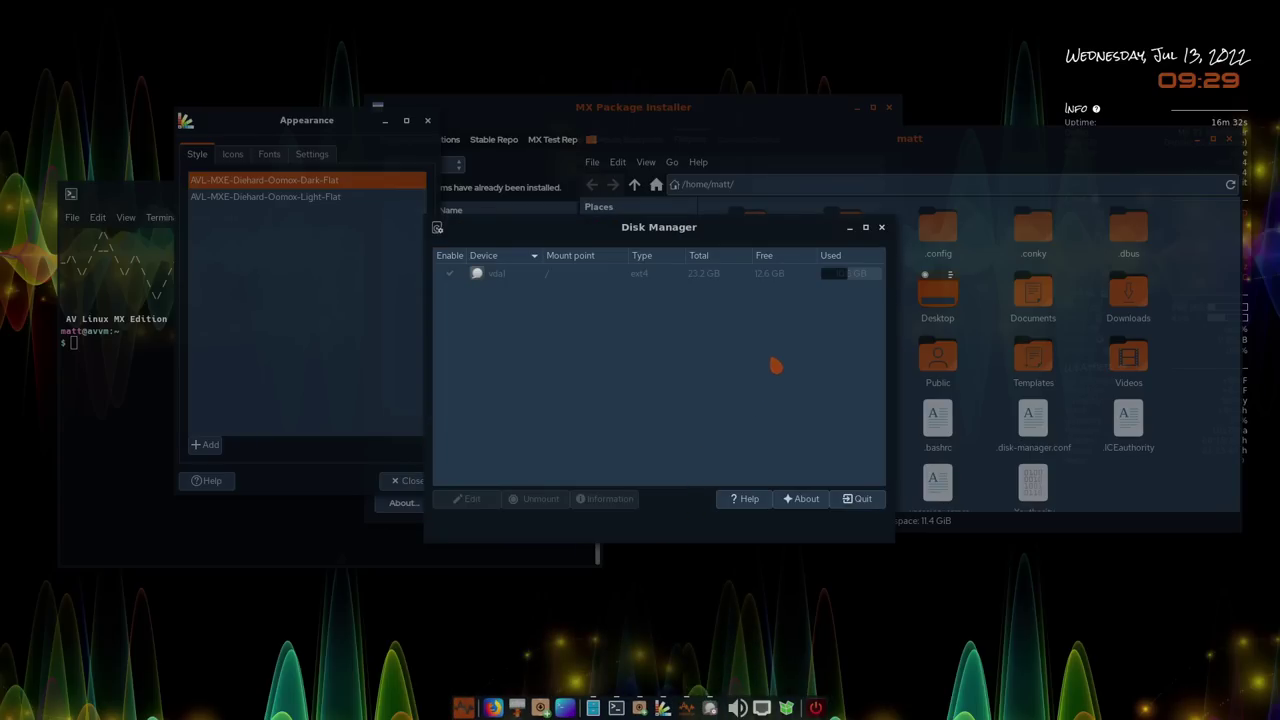
{"action": "left_click", "coordinate": [882, 228]}
{"action": "left_click", "coordinate": [463, 707]}
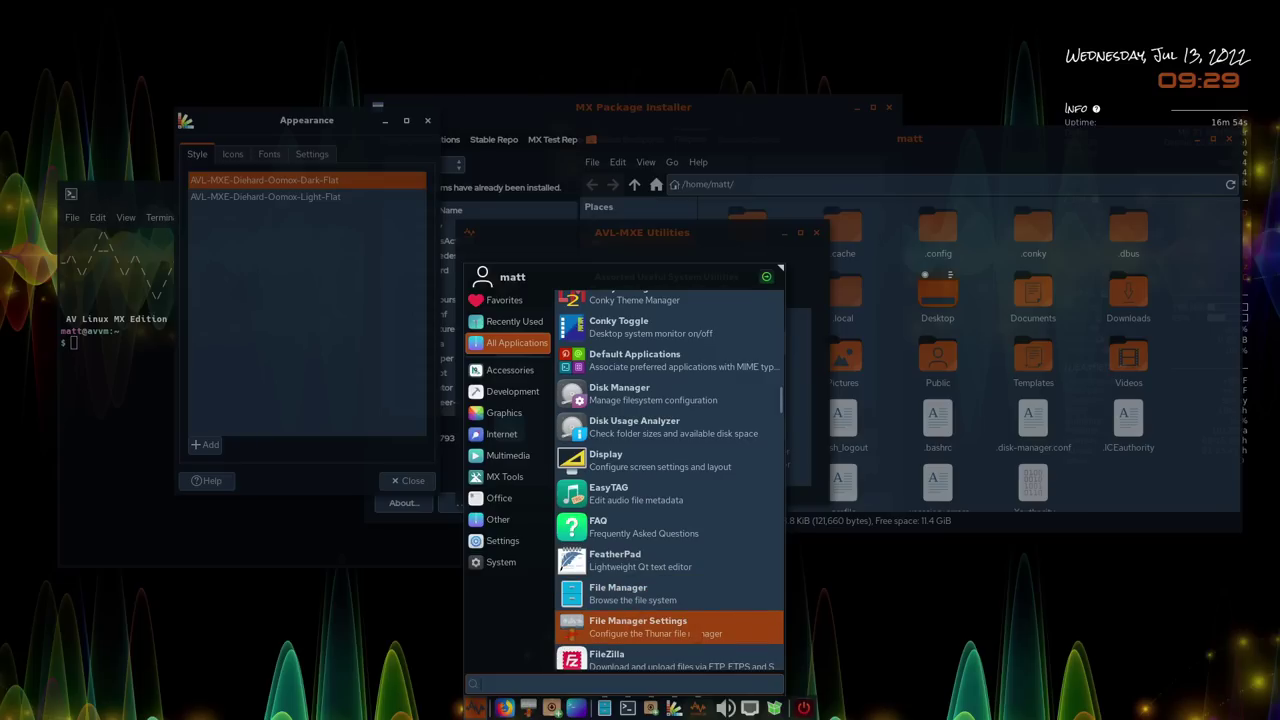
{"action": "scroll", "coordinate": [703, 633], "scroll_direction": "down", "scroll_amount": 3}
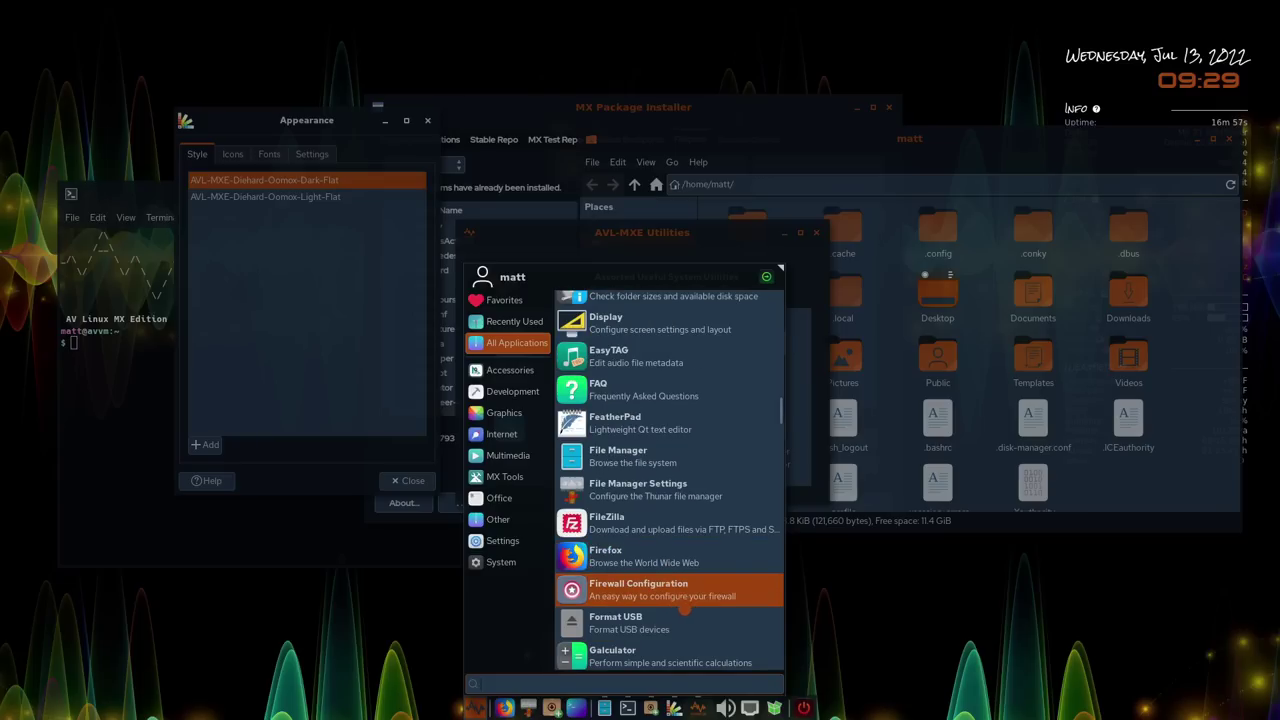
{"action": "scroll", "coordinate": [679, 603], "scroll_direction": "down", "scroll_amount": 3}
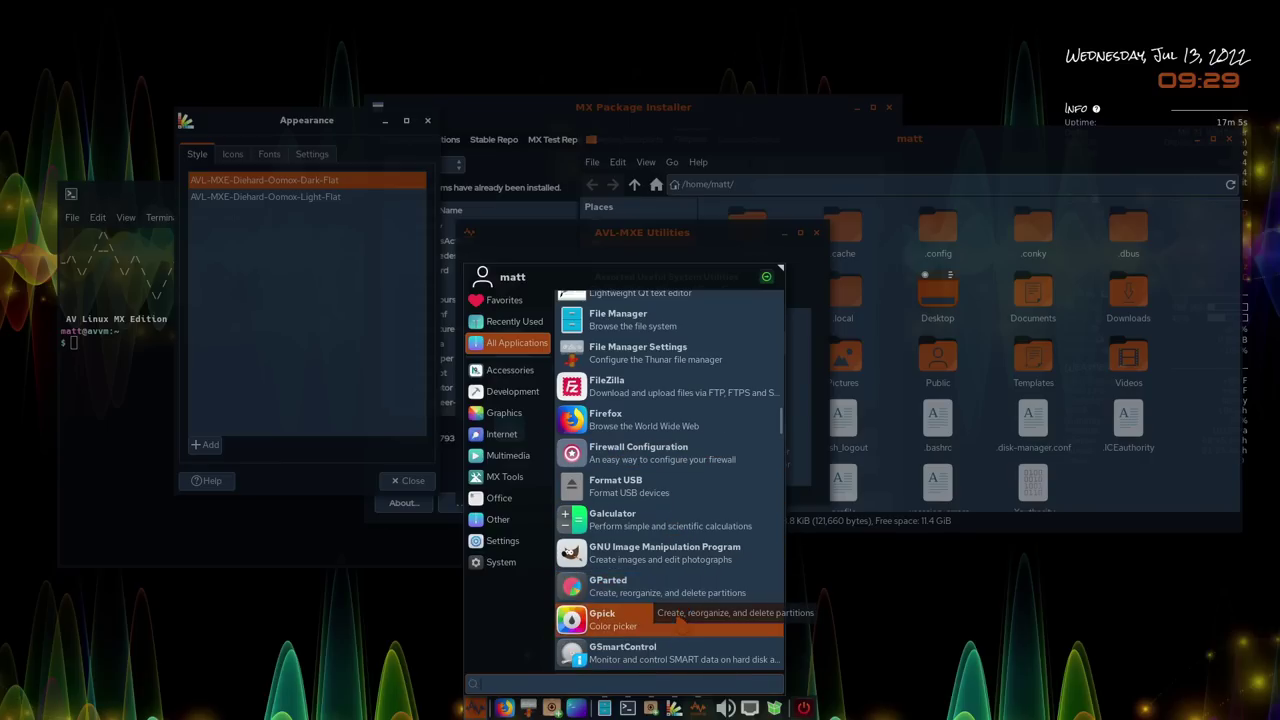
{"action": "scroll", "coordinate": [650, 612], "scroll_direction": "down", "scroll_amount": 3}
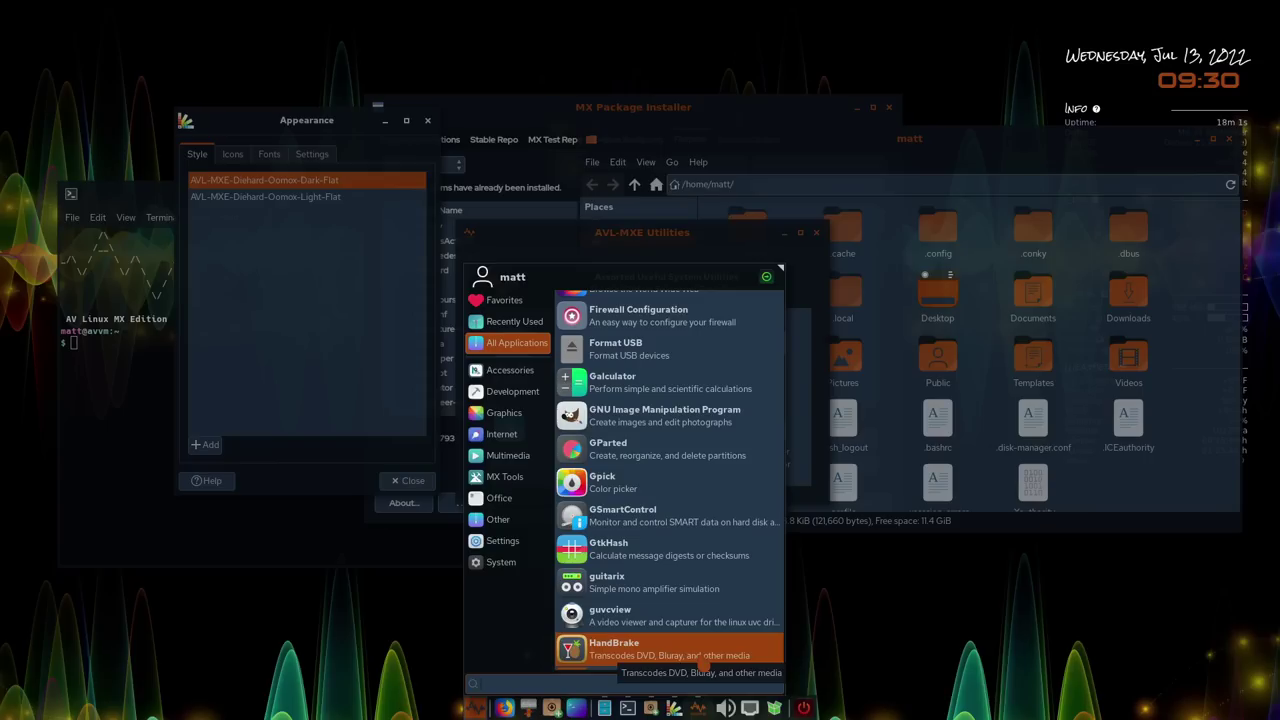
Scroll the All Applications list down to MX Tweak and launch it
{"action": "scroll", "coordinate": [705, 662], "scroll_direction": "down", "scroll_amount": 3}
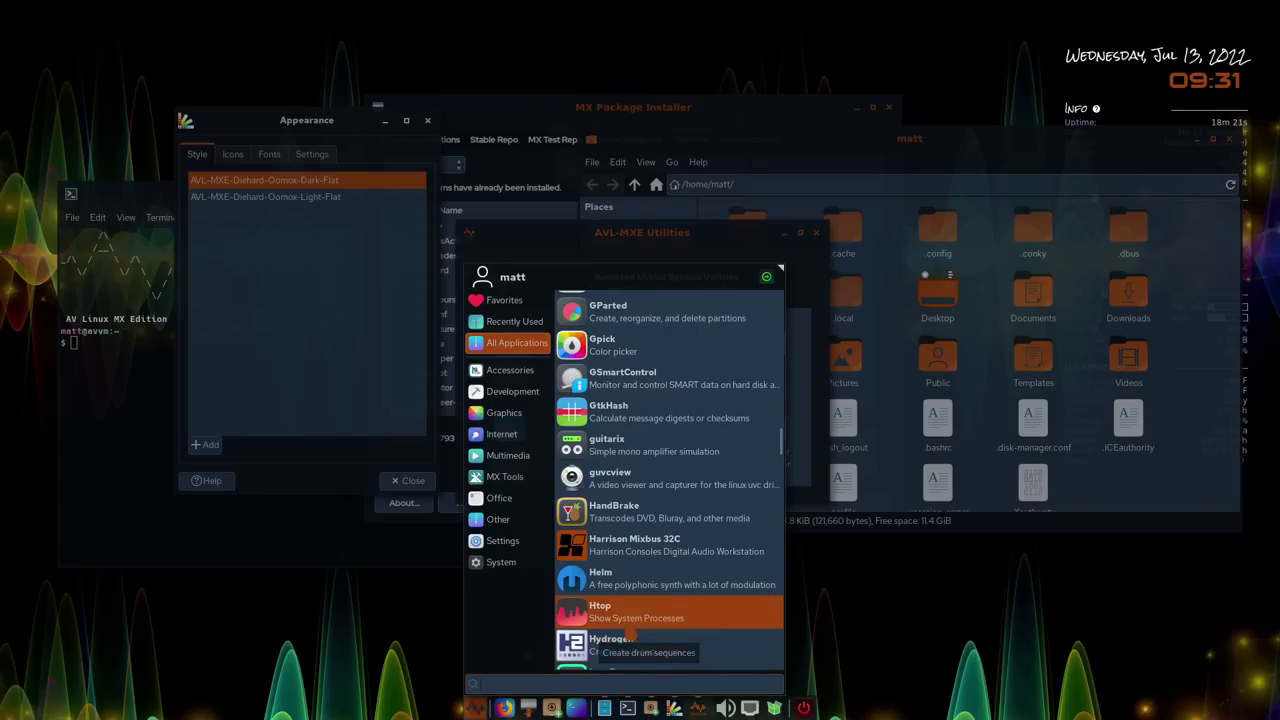
{"action": "scroll", "coordinate": [705, 638], "scroll_direction": "down", "scroll_amount": 2}
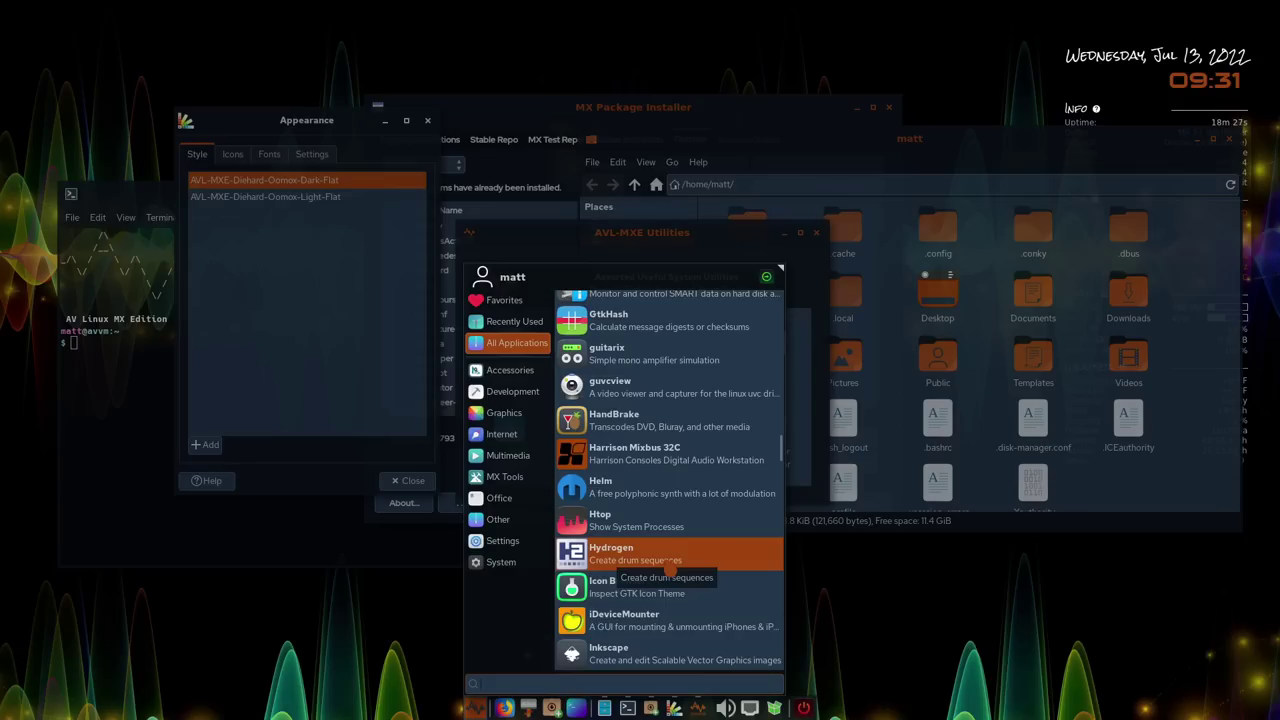
{"action": "scroll", "coordinate": [671, 568], "scroll_direction": "down", "scroll_amount": 3}
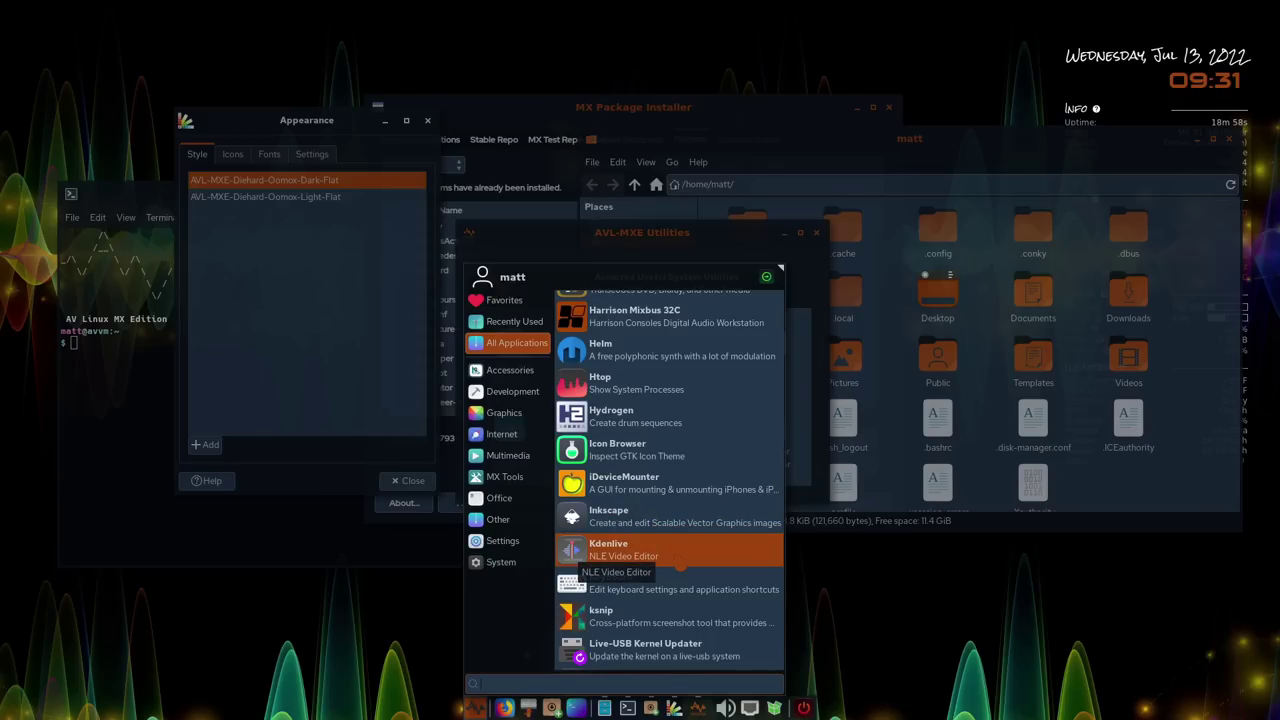
{"action": "scroll", "coordinate": [751, 619], "scroll_direction": "down", "scroll_amount": 1}
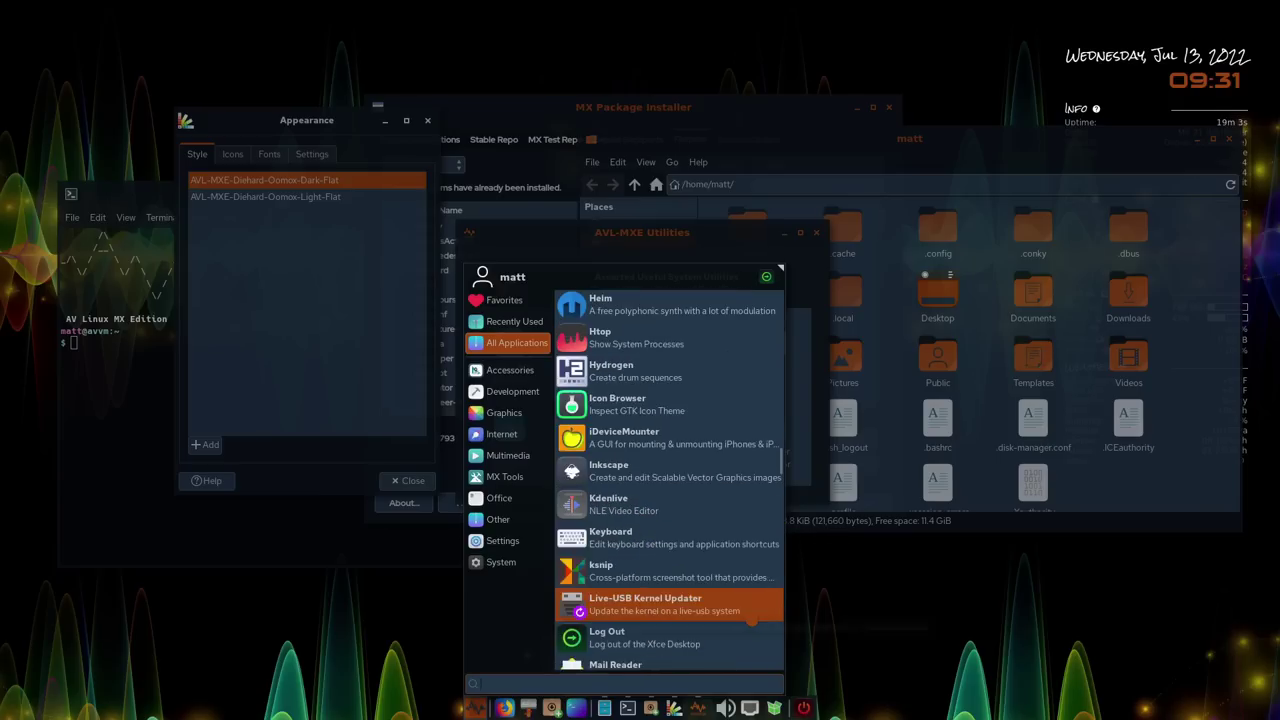
{"action": "scroll", "coordinate": [751, 619], "scroll_direction": "down", "scroll_amount": 1}
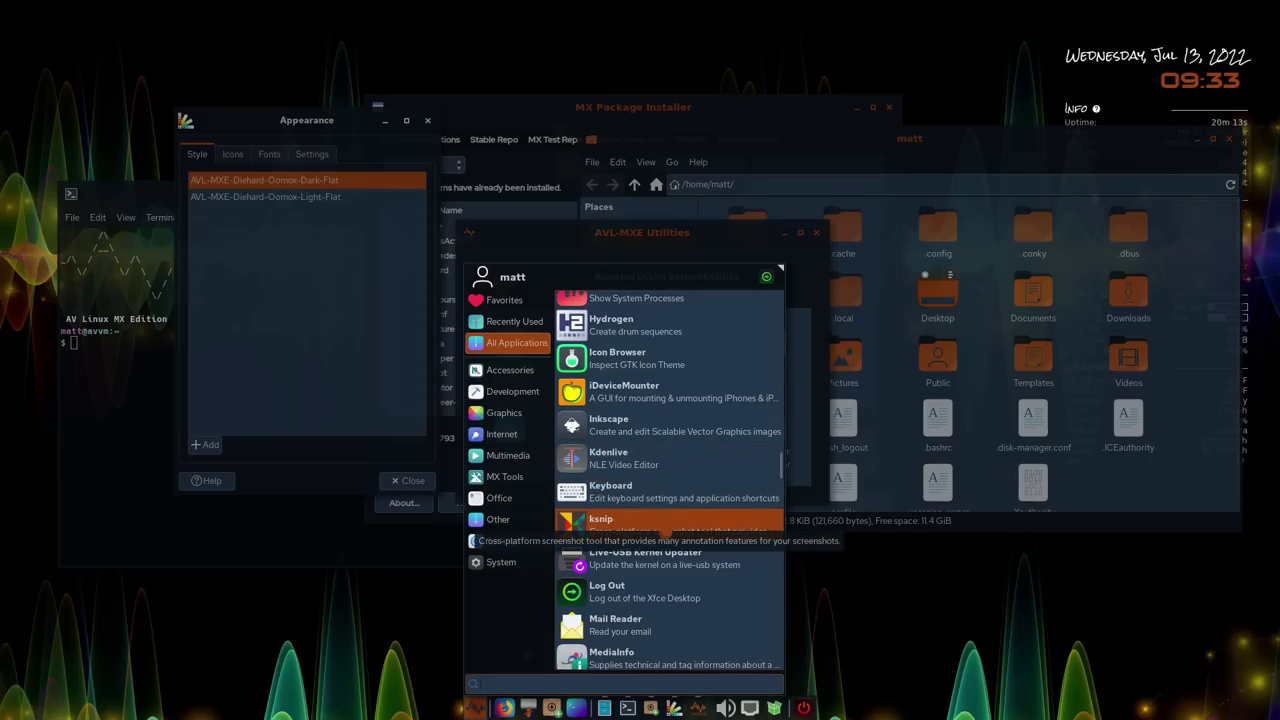
{"action": "scroll", "coordinate": [668, 580], "scroll_direction": "down", "scroll_amount": 3}
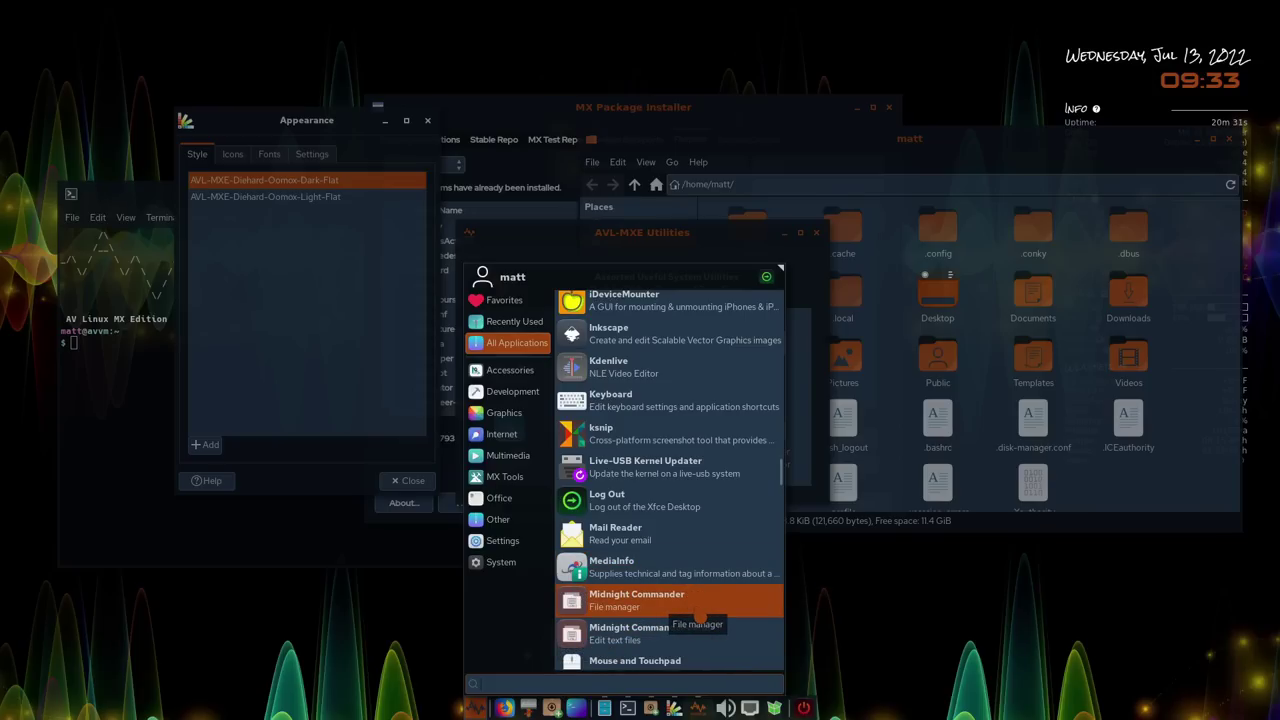
{"action": "scroll", "coordinate": [700, 617], "scroll_direction": "down", "scroll_amount": 3}
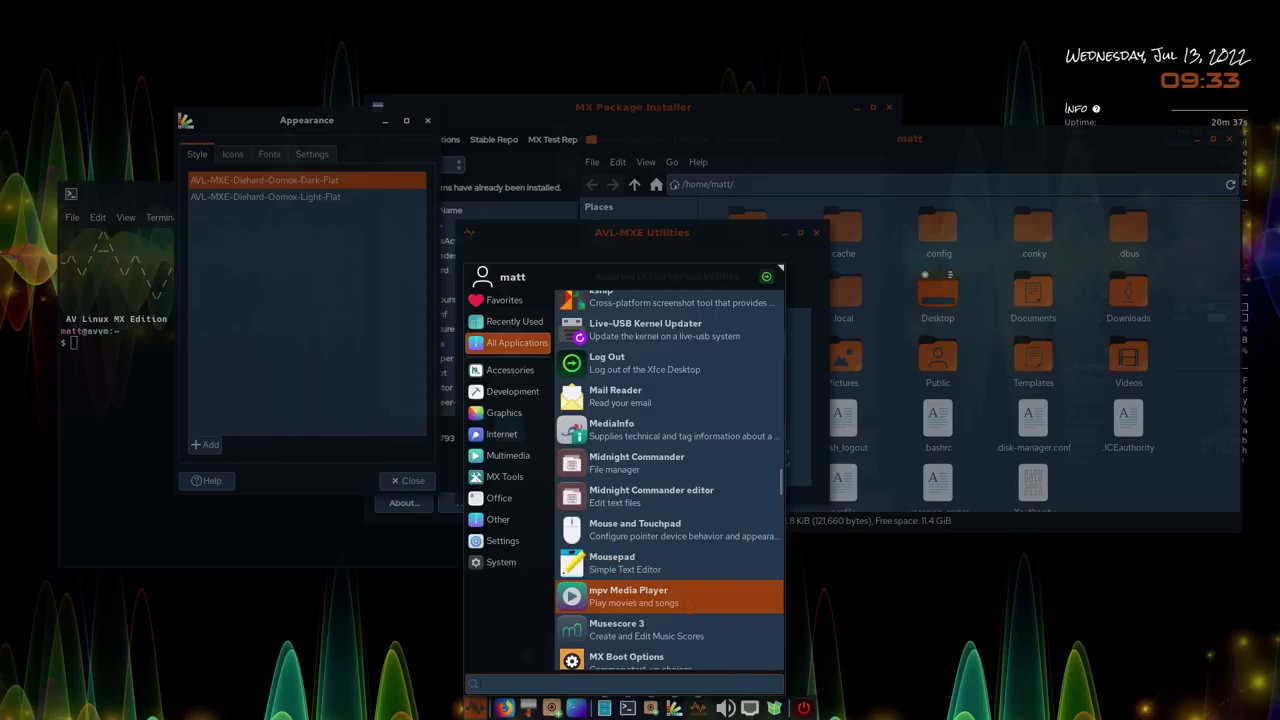
{"action": "scroll", "coordinate": [660, 598], "scroll_direction": "down", "scroll_amount": 3}
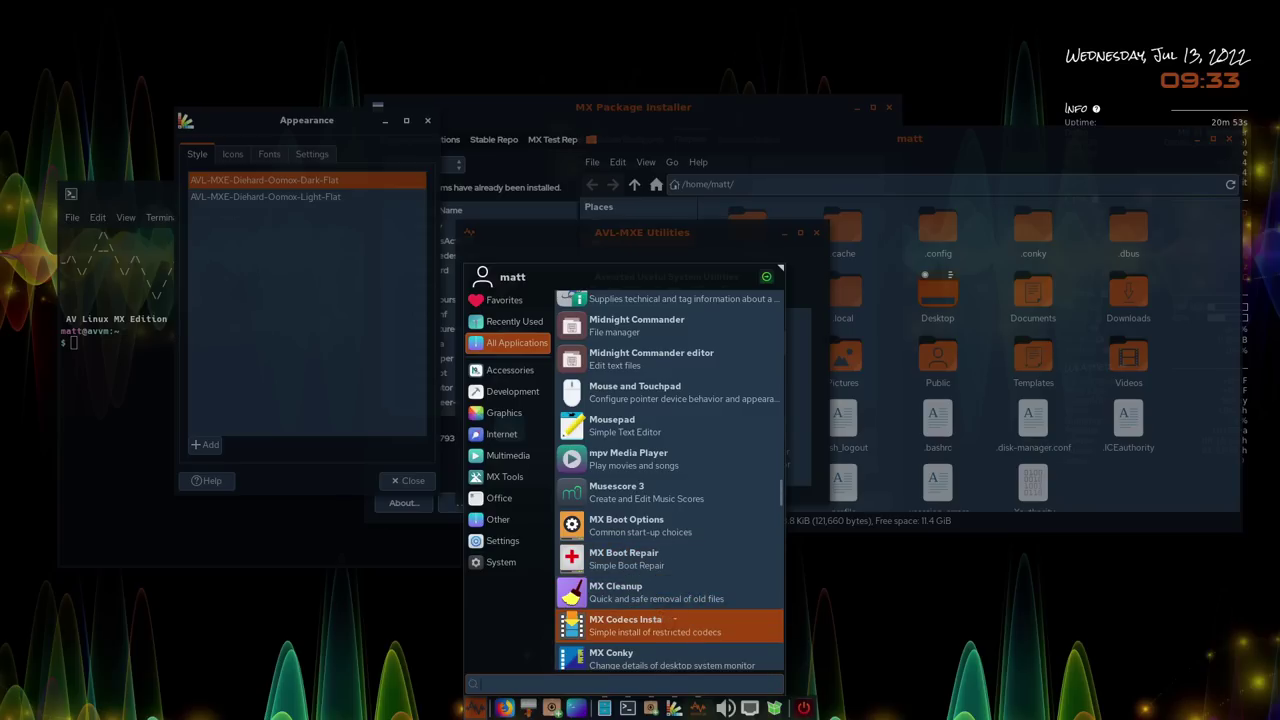
{"action": "scroll", "coordinate": [668, 621], "scroll_direction": "down", "scroll_amount": 3}
{"action": "scroll", "coordinate": [668, 620], "scroll_direction": "down", "scroll_amount": 5}
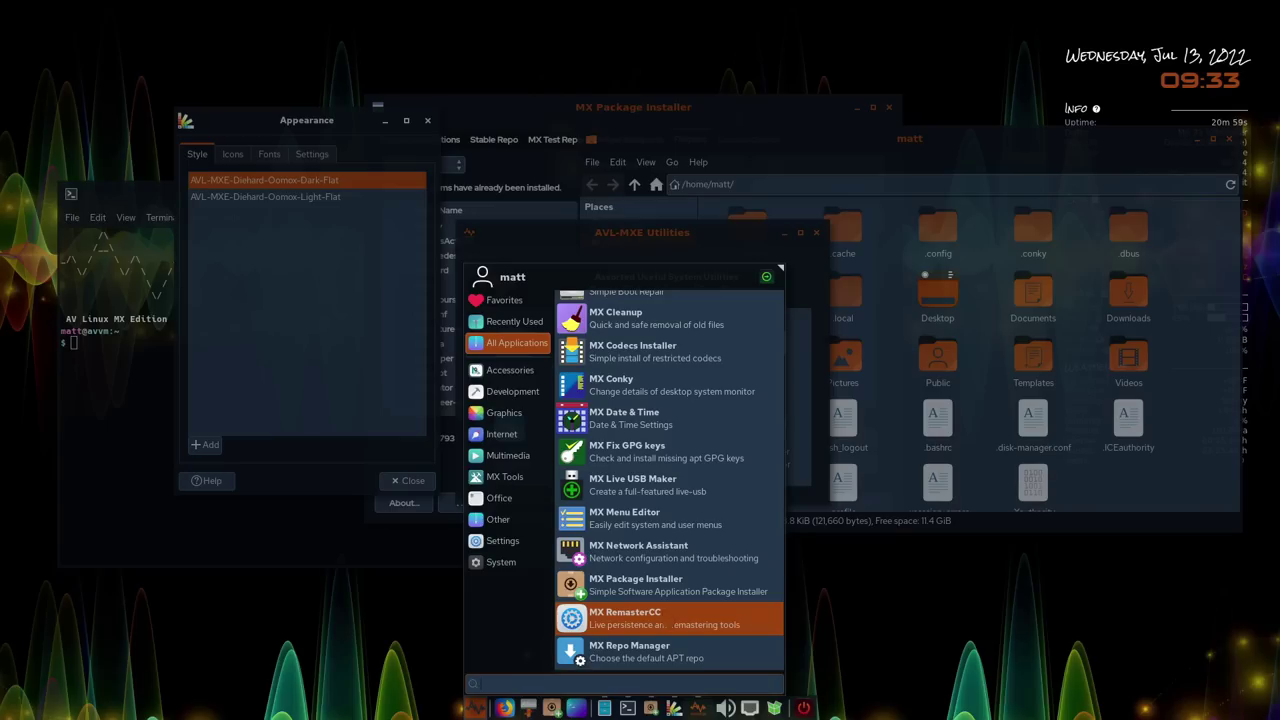
{"action": "scroll", "coordinate": [667, 622], "scroll_direction": "down", "scroll_amount": 3}
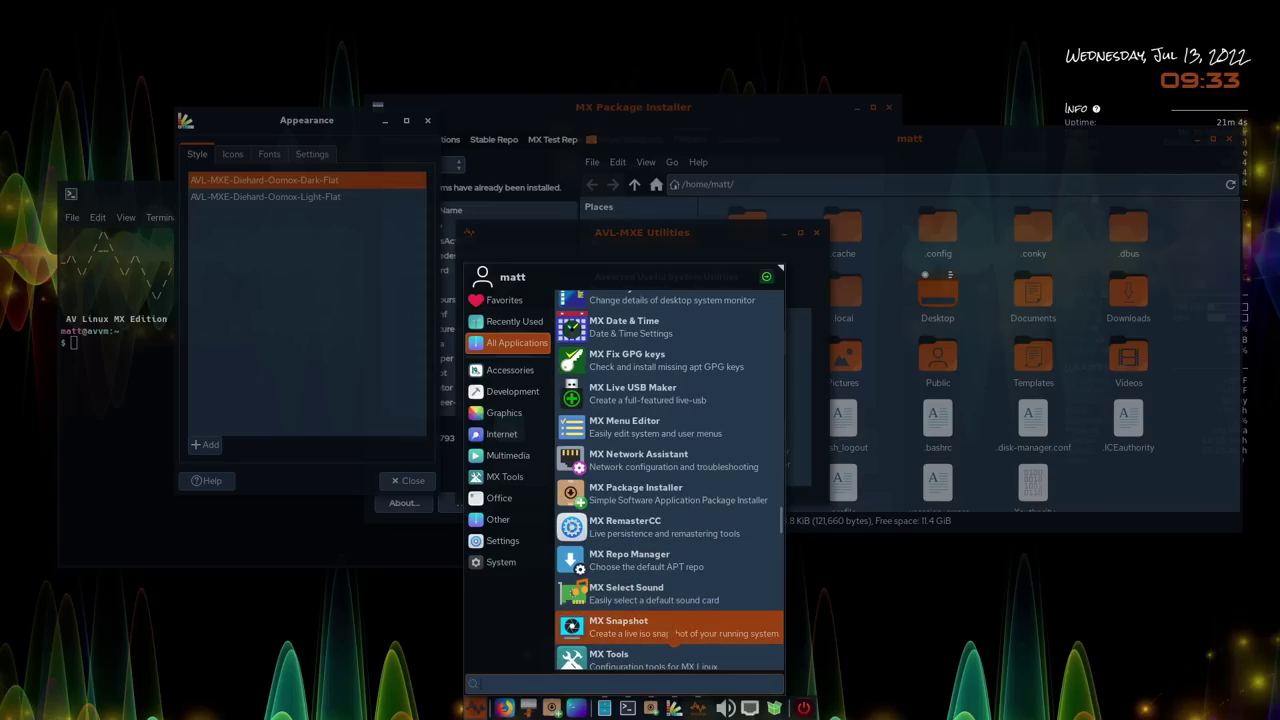
{"action": "scroll", "coordinate": [673, 638], "scroll_direction": "down", "scroll_amount": 3}
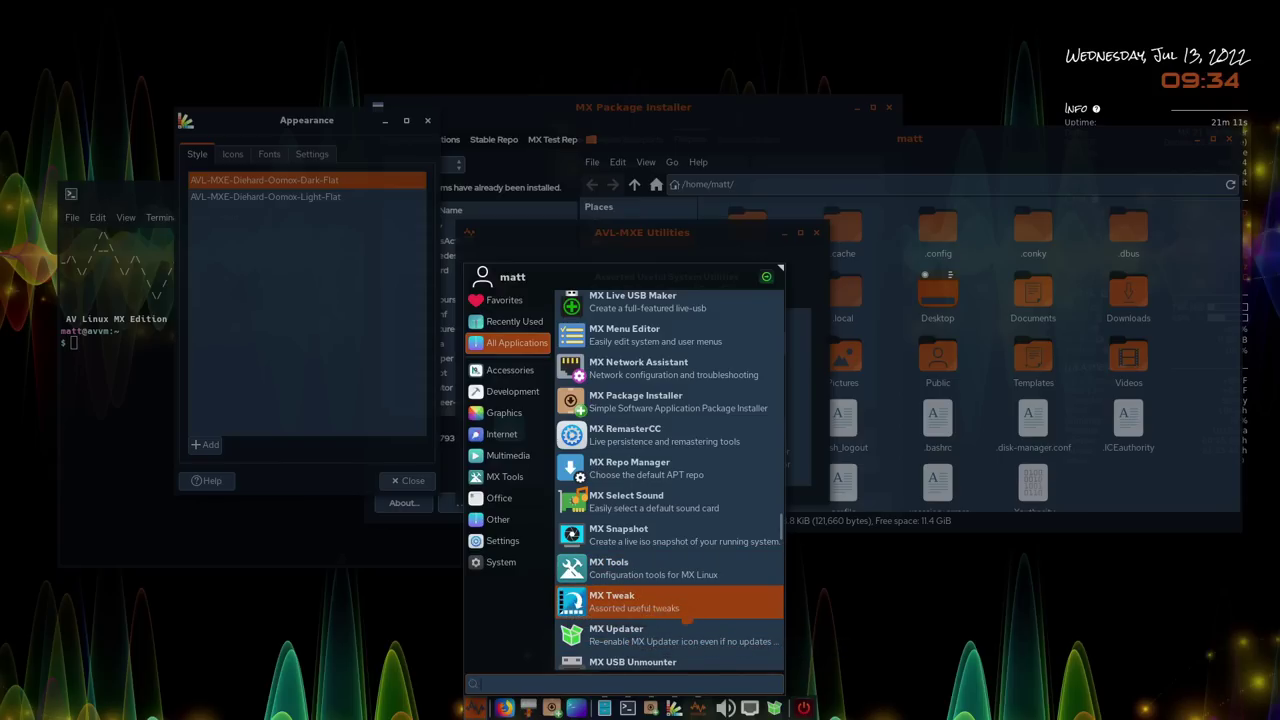
{"action": "left_click", "coordinate": [655, 608]}
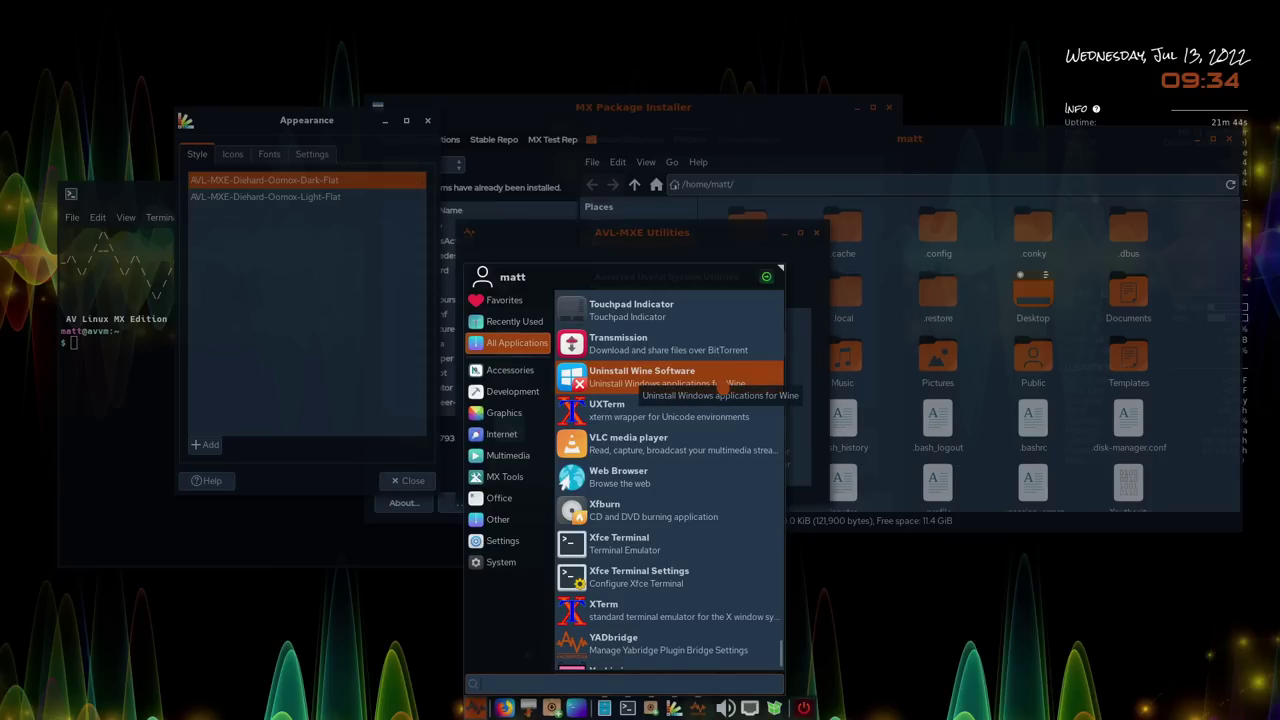
Scroll the All Applications list to its last entries: Transmission, VLC media player, Xfburn, XTerm and YADbridge
{"action": "scroll", "coordinate": [690, 360], "scroll_direction": "up", "scroll_amount": 5}
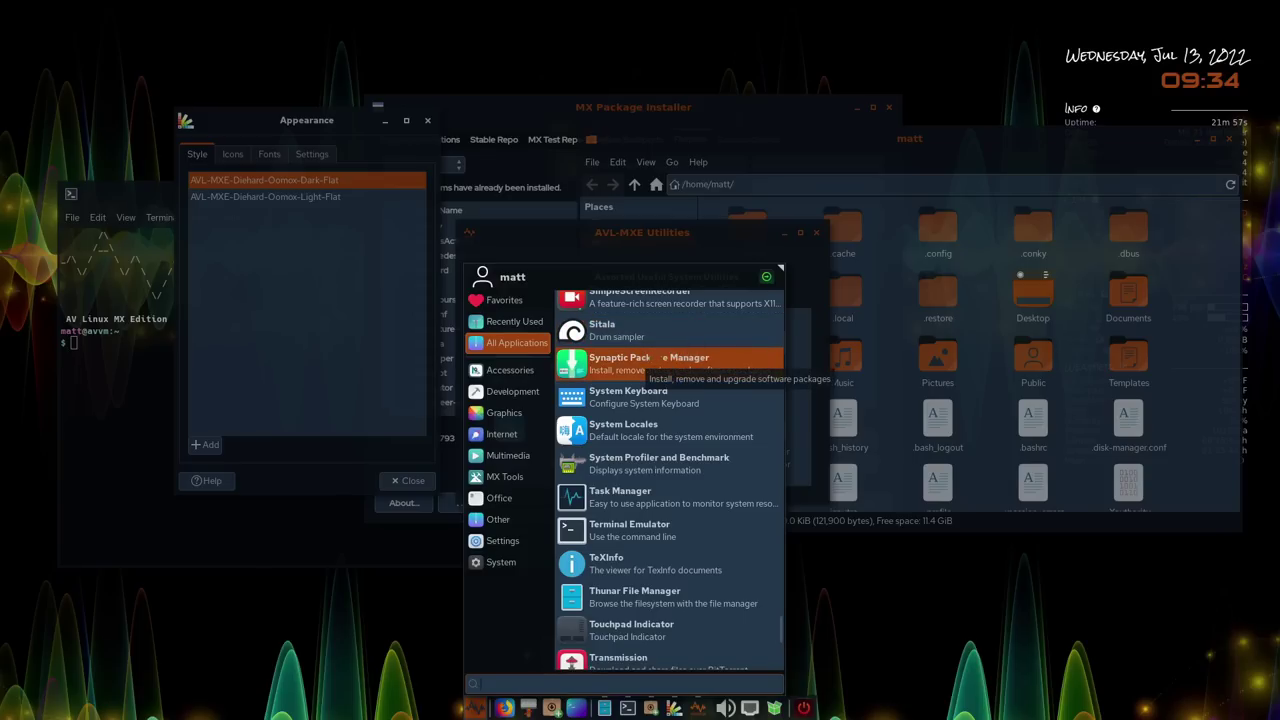
{"action": "scroll", "coordinate": [640, 362], "scroll_direction": "up", "scroll_amount": 3}
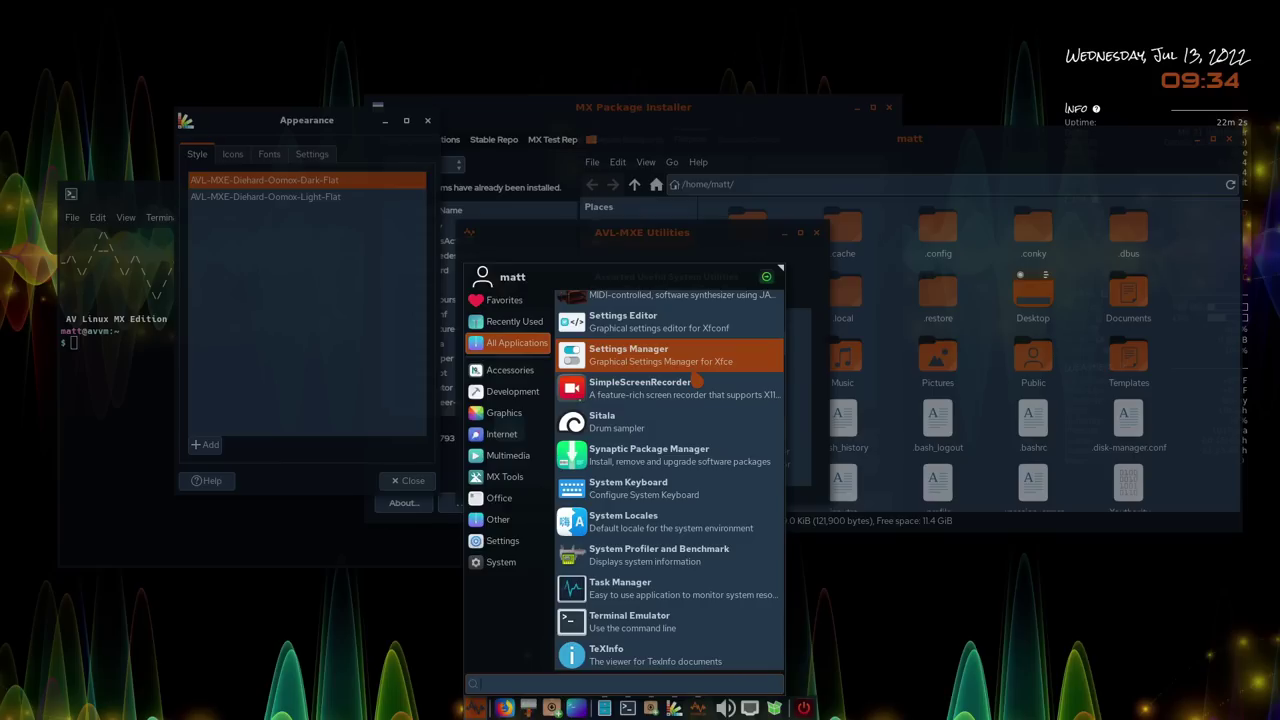
{"action": "scroll", "coordinate": [697, 378], "scroll_direction": "up", "scroll_amount": 1}
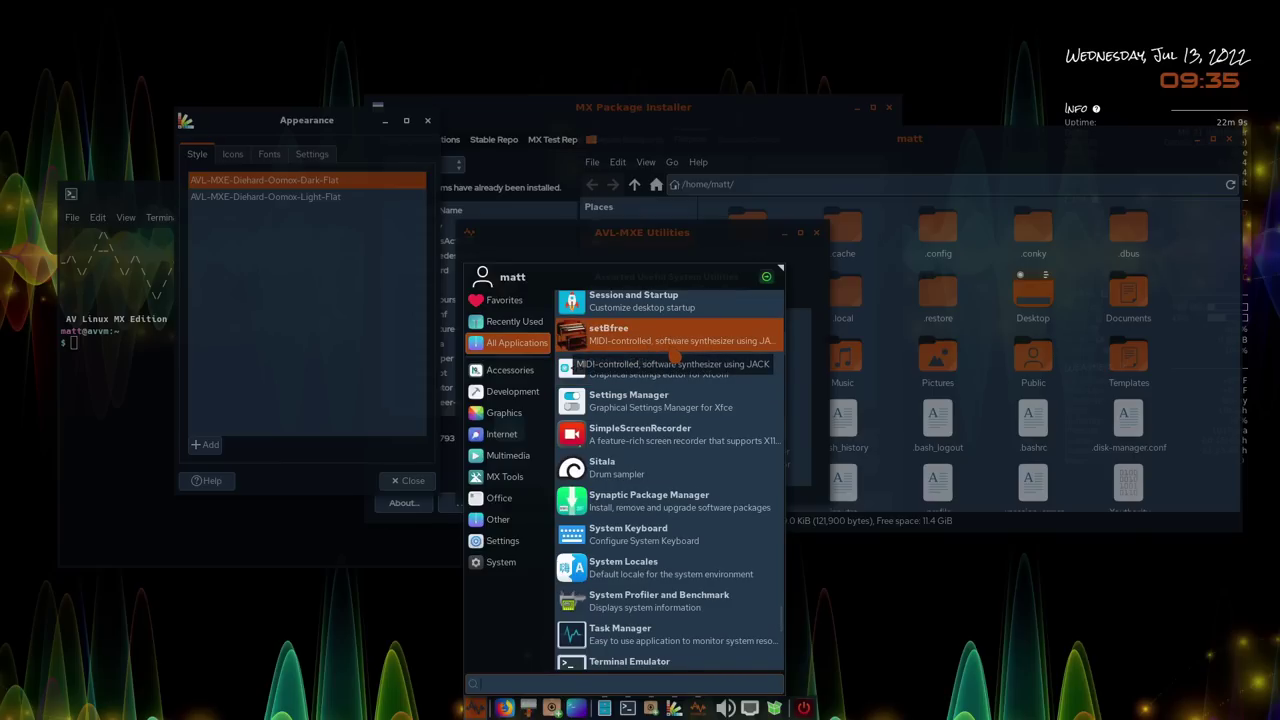
{"action": "scroll", "coordinate": [675, 356], "scroll_direction": "up", "scroll_amount": 5}
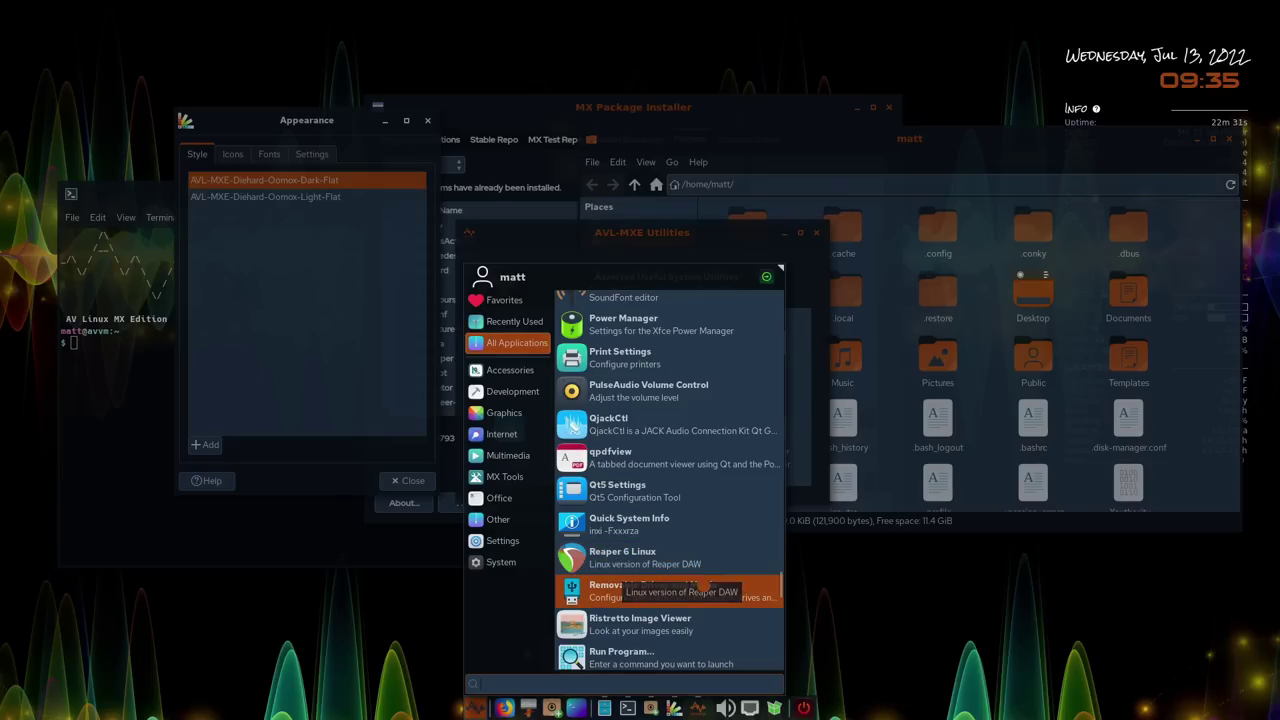
{"action": "scroll", "coordinate": [708, 588], "scroll_direction": "up", "scroll_amount": 3}
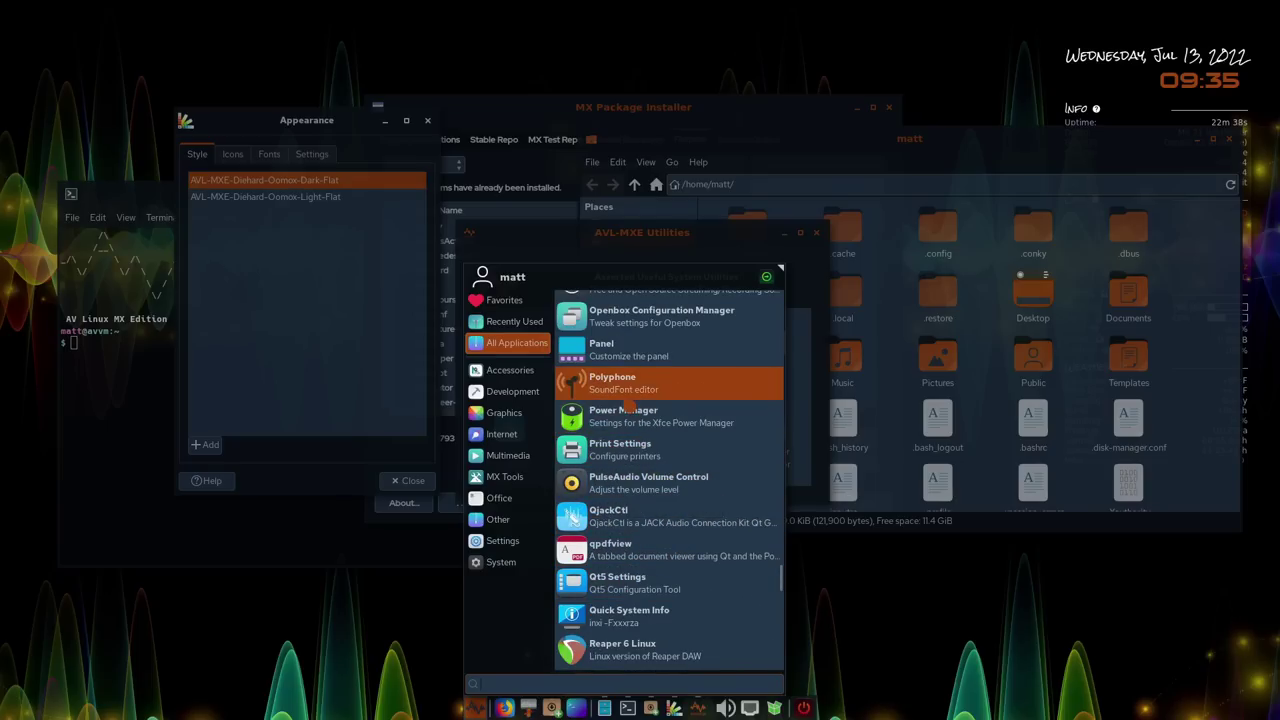
{"action": "scroll", "coordinate": [648, 402], "scroll_direction": "up", "scroll_amount": 9}
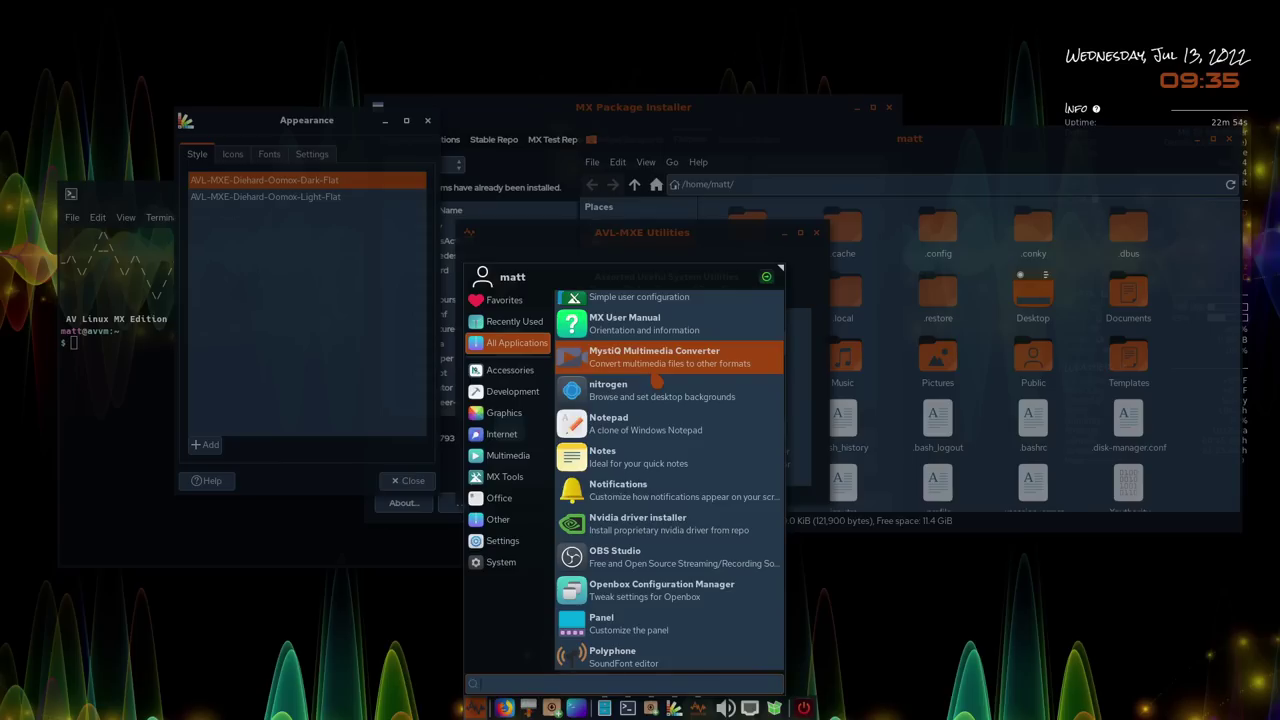
{"action": "scroll", "coordinate": [657, 380], "scroll_direction": "down", "scroll_amount": 10}
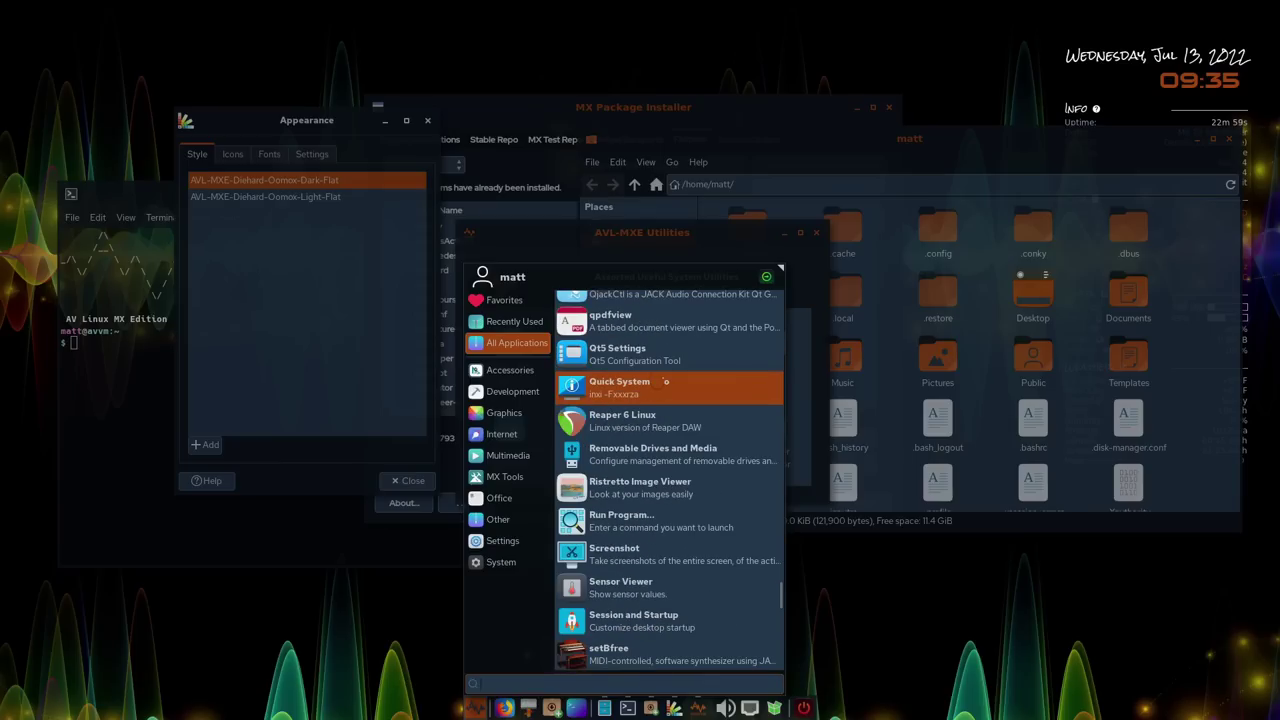
{"action": "scroll", "coordinate": [660, 378], "scroll_direction": "down", "scroll_amount": 8}
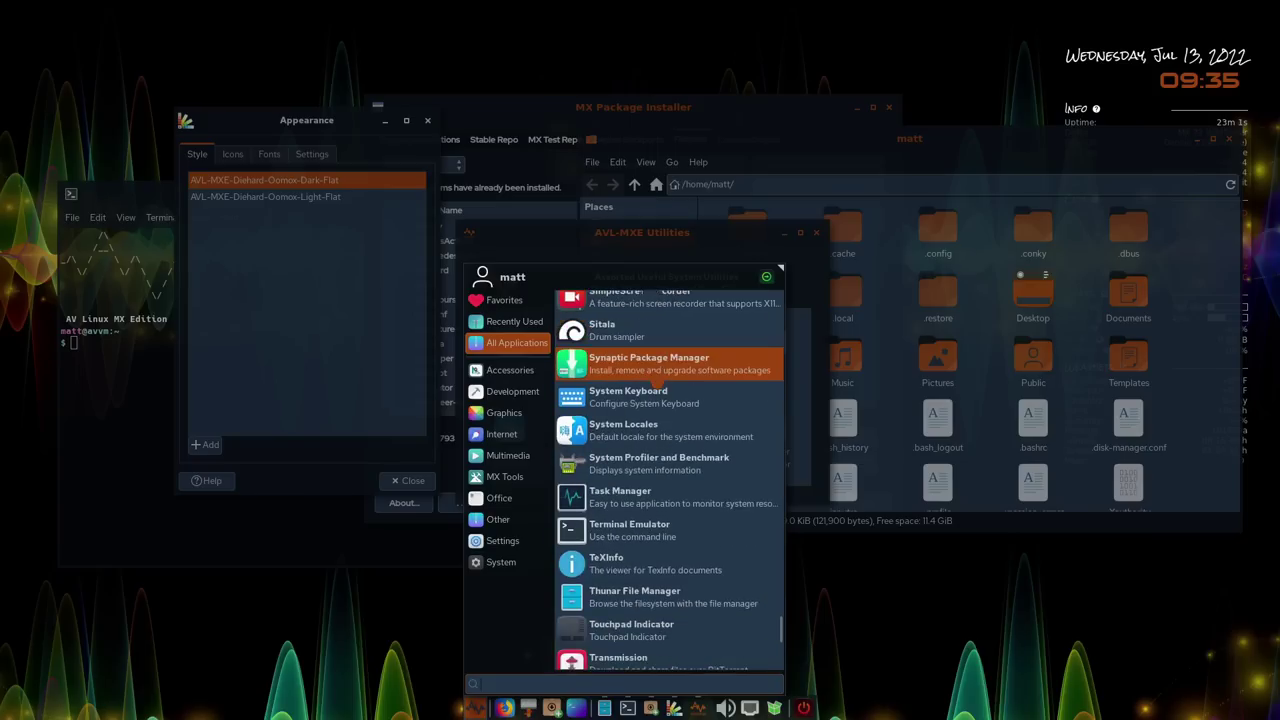
{"action": "scroll", "coordinate": [658, 383], "scroll_direction": "down", "scroll_amount": 4}
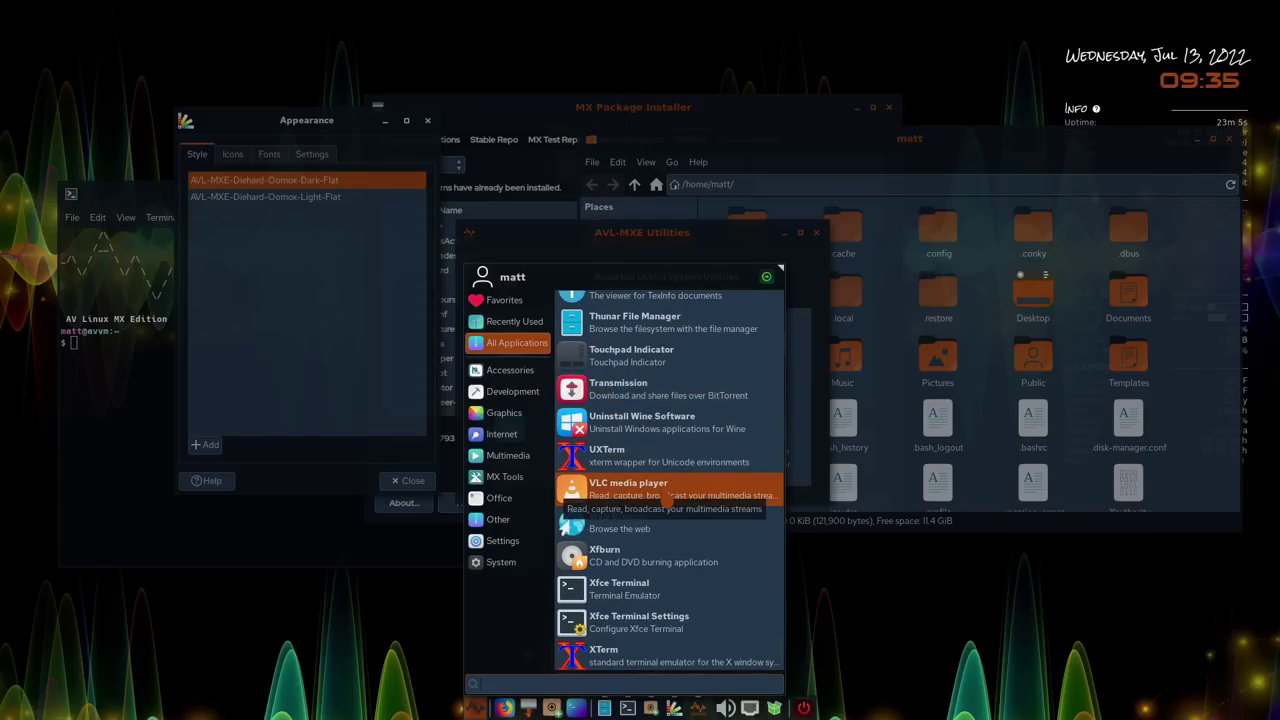
{"action": "scroll", "coordinate": [662, 495], "scroll_direction": "down", "scroll_amount": 2}
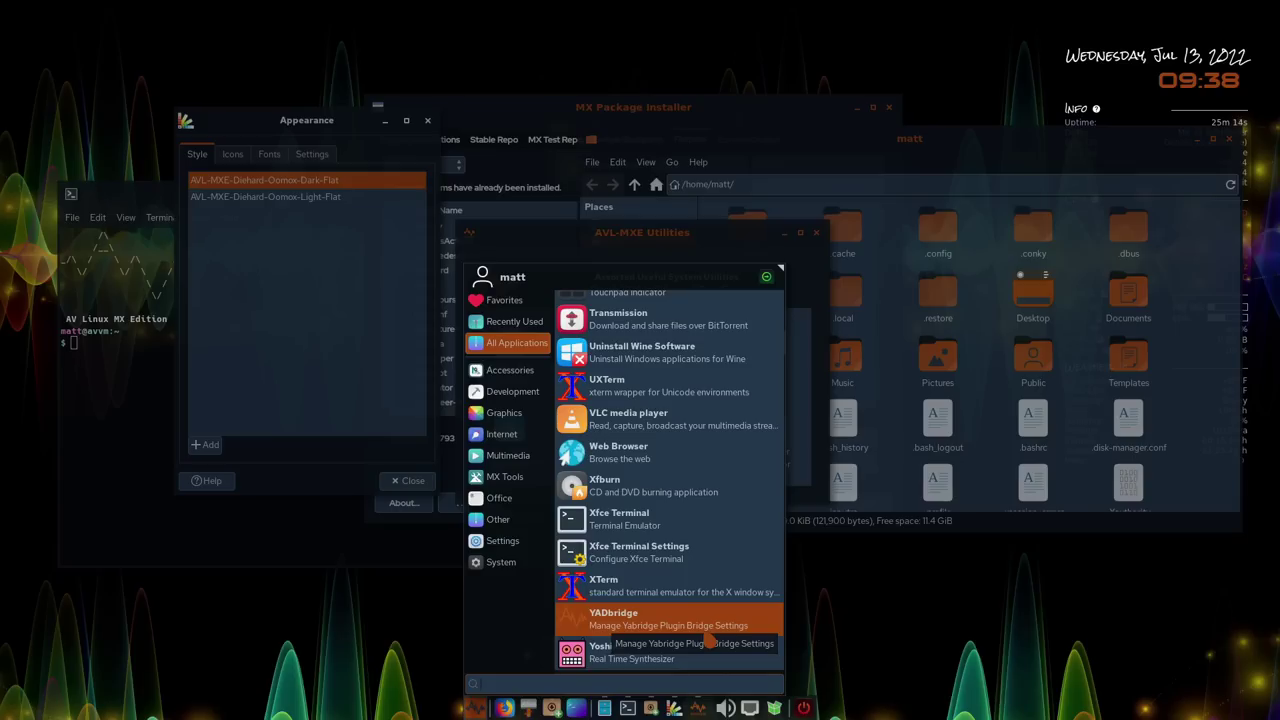
Run neofetch in the terminal and highlight Openbox and Xfce in its output
{"action": "left_click", "coordinate": [184, 600]}
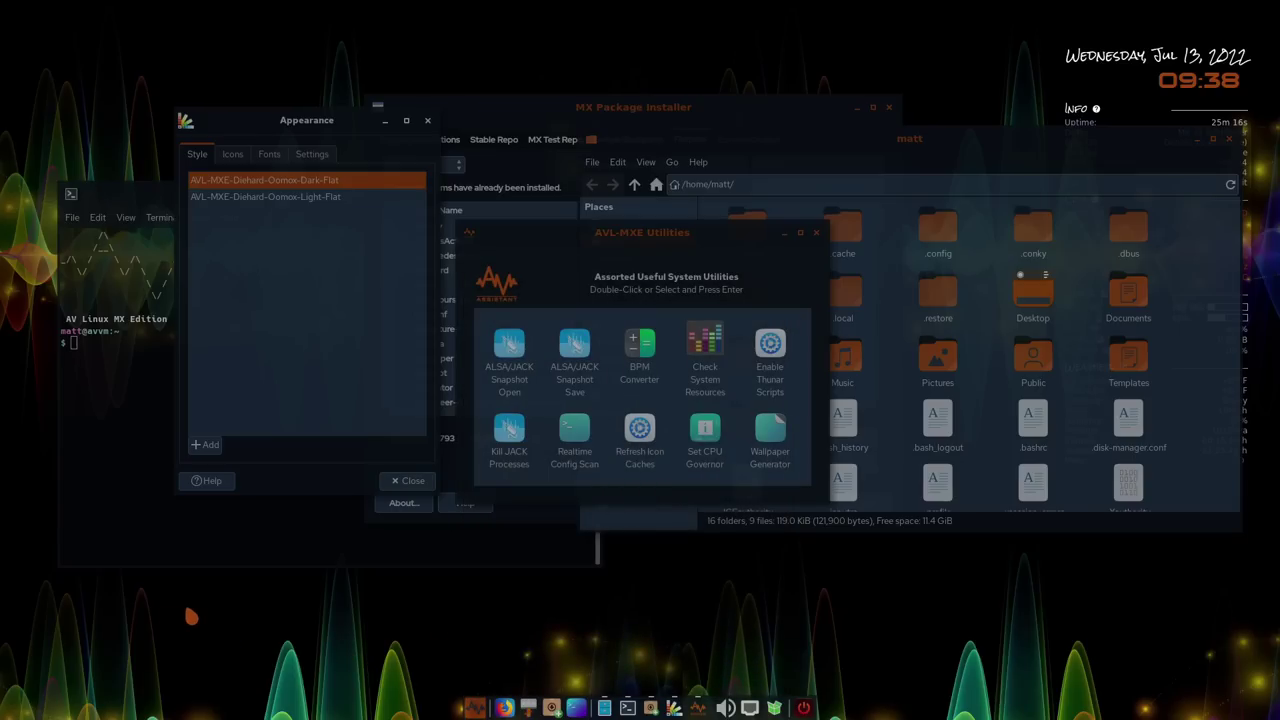
{"action": "left_click", "coordinate": [115, 373]}
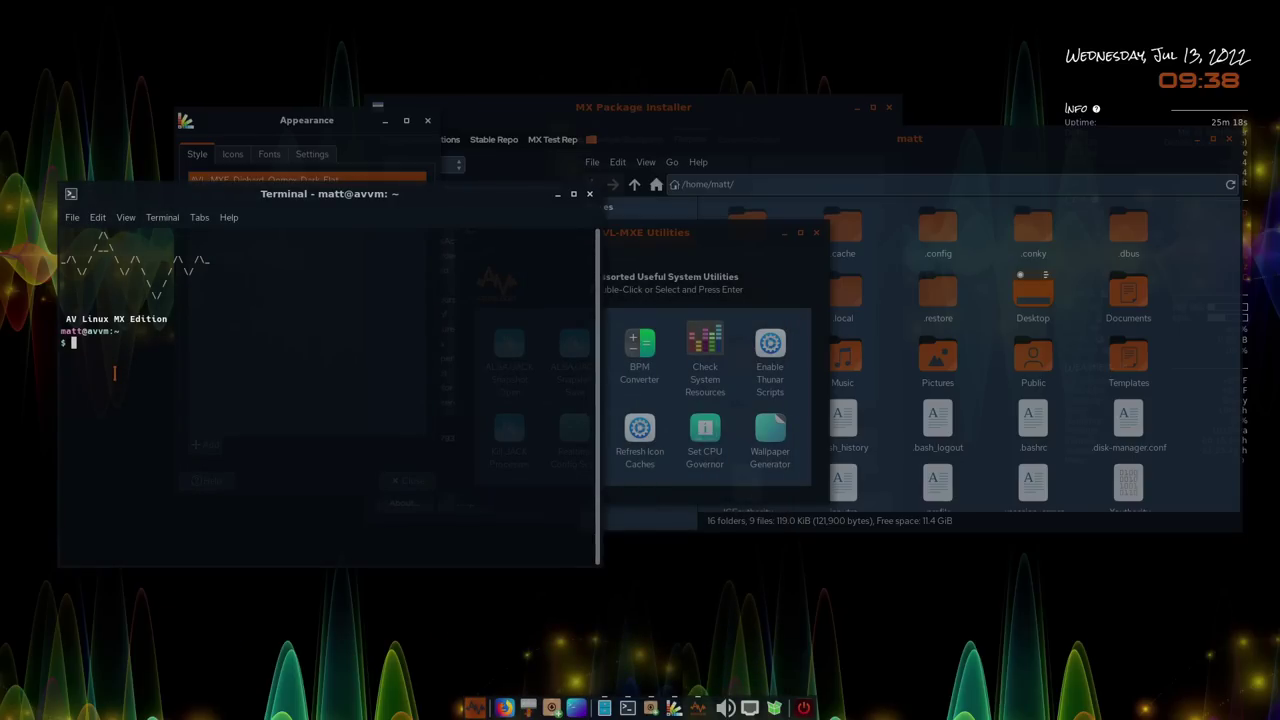
{"action": "type", "text": "neofetch"}
{"action": "key", "text": "Return"}
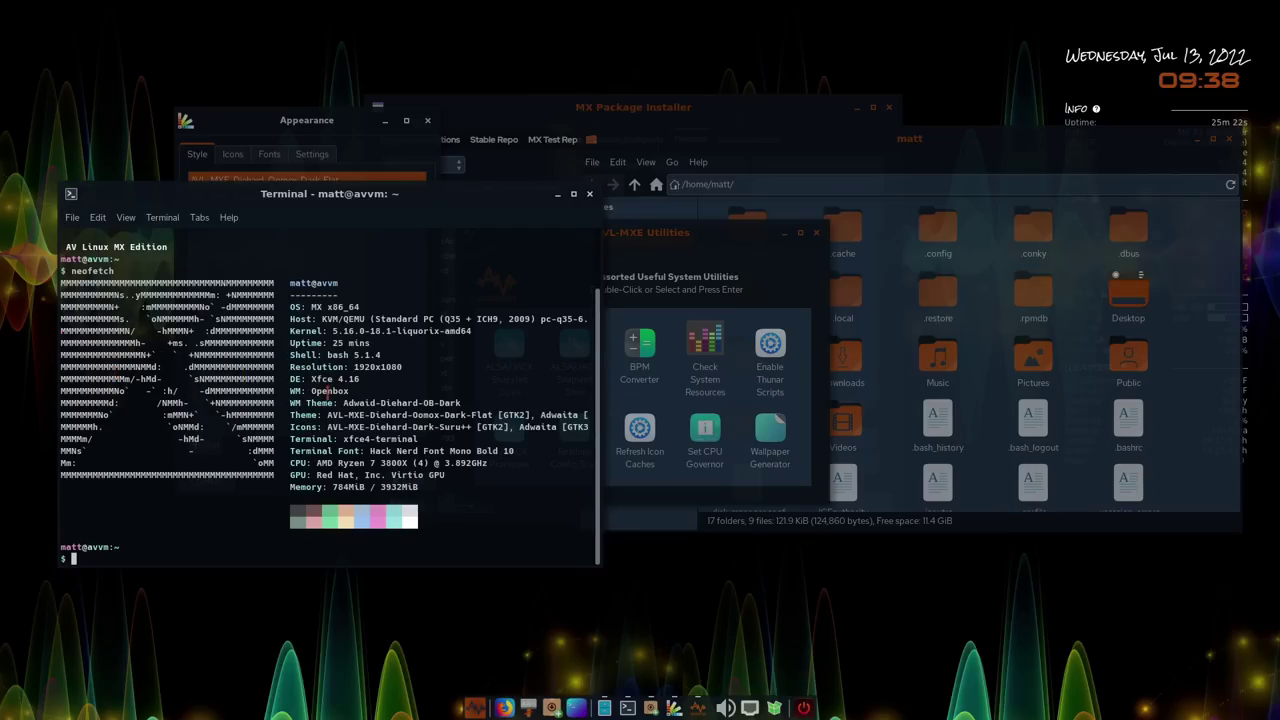
{"action": "left_click_drag", "start_coordinate": [308, 391], "coordinate": [342, 378]}
{"action": "left_click", "coordinate": [348, 392]}
{"action": "left_click", "coordinate": [340, 374]}
Run free -m to show memory usage in megabytes, 518 of 3932 MiB used
{"action": "type", "text": "freem"}
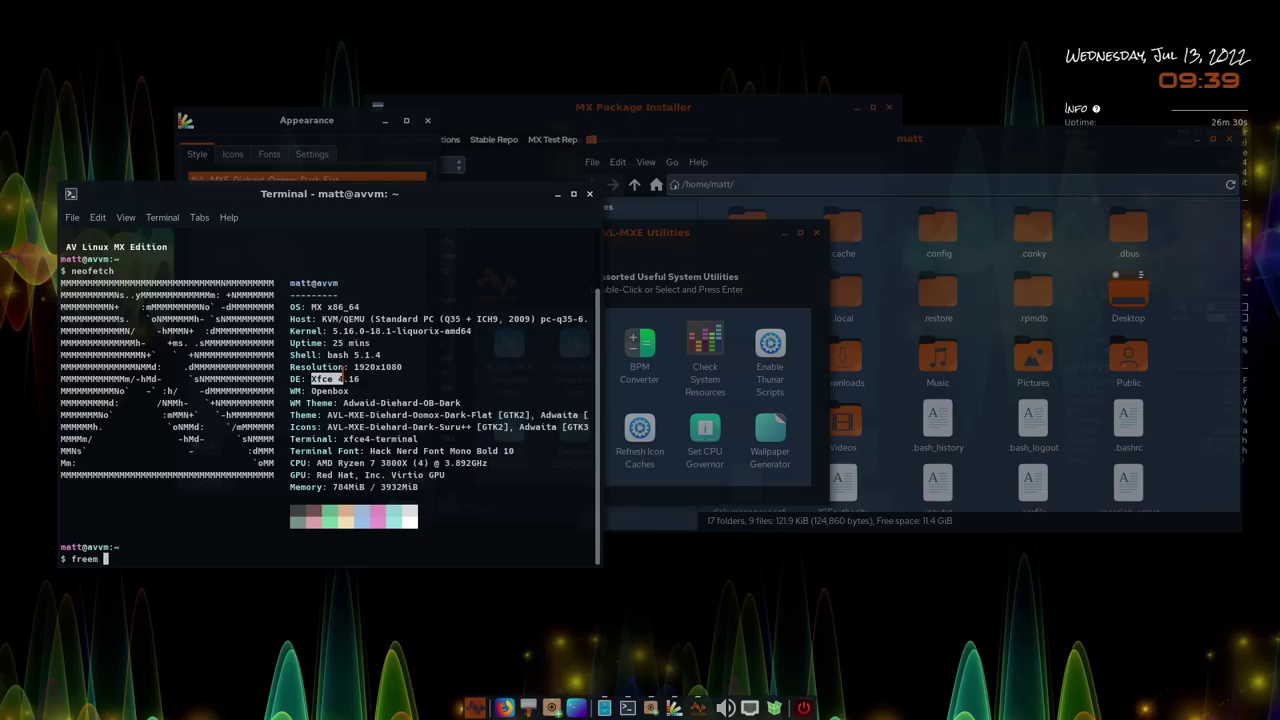
{"action": "key", "text": "BackSpace"}
{"action": "type", "text": "-m"}
{"action": "key", "text": "Return"}
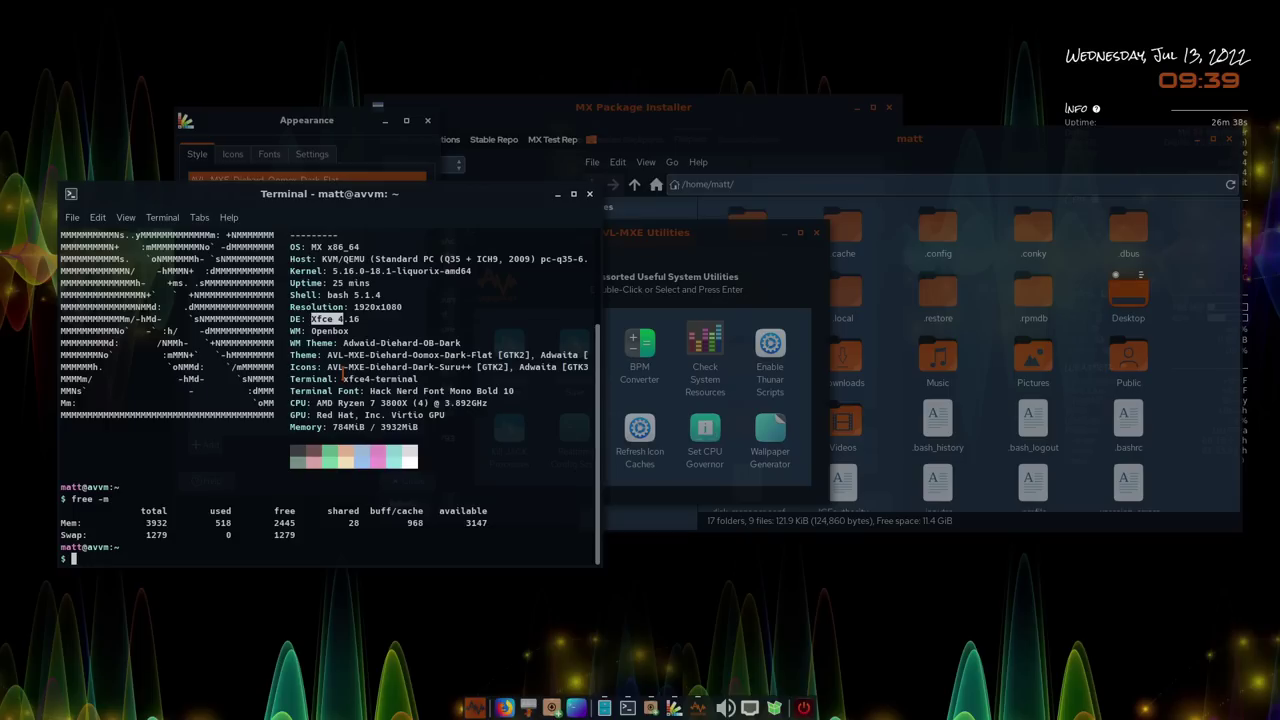
Cycle through the open windows and close MX Package Installer
{"action": "left_click", "coordinate": [307, 142]}
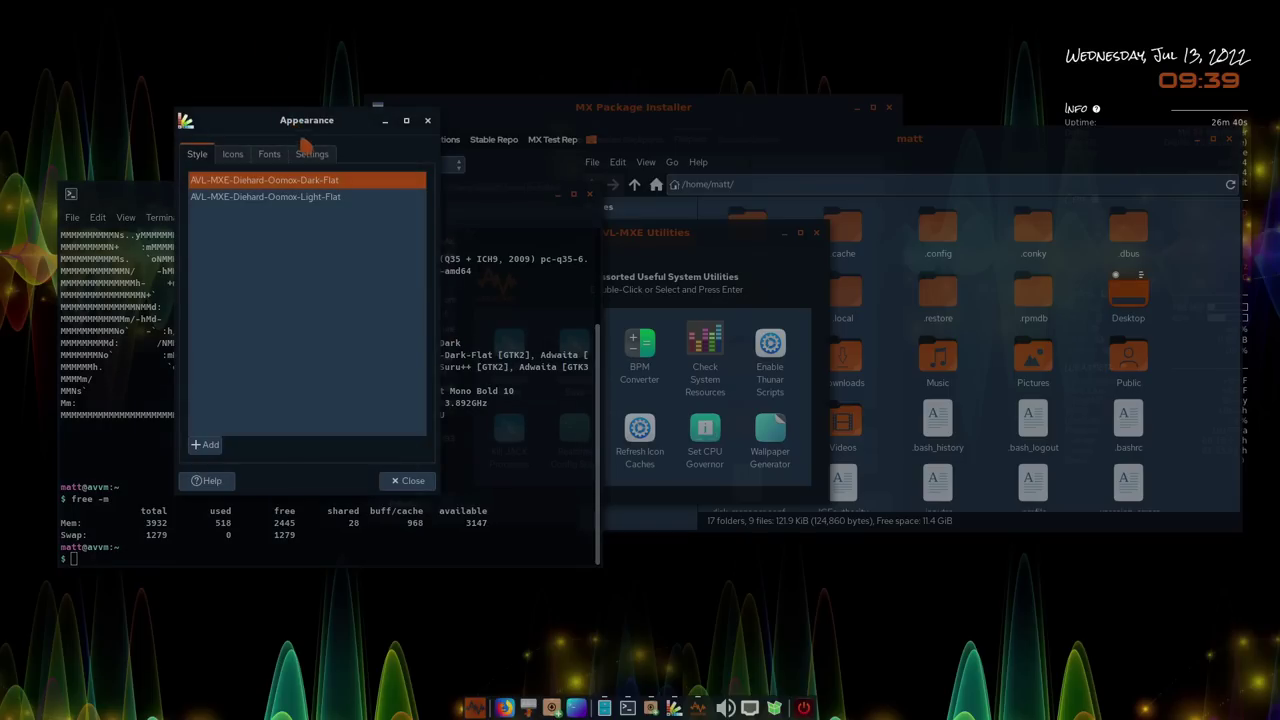
{"action": "left_click", "coordinate": [650, 233]}
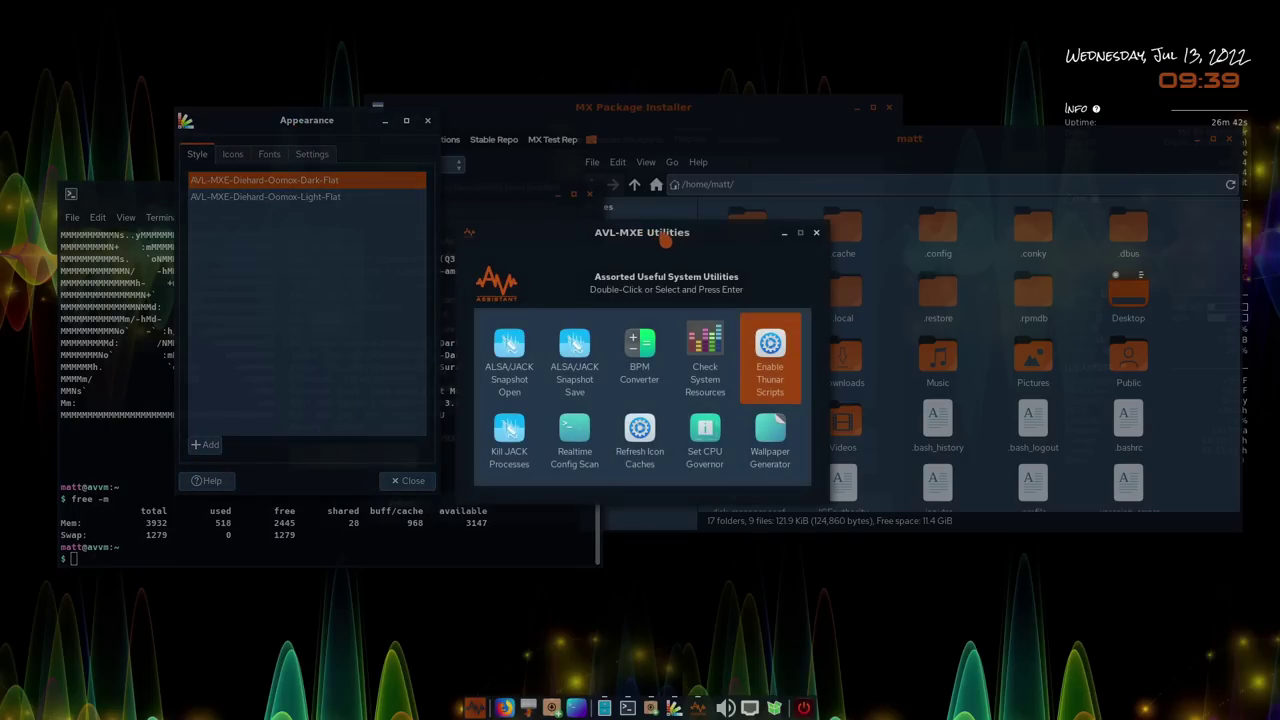
{"action": "left_click", "coordinate": [718, 128]}
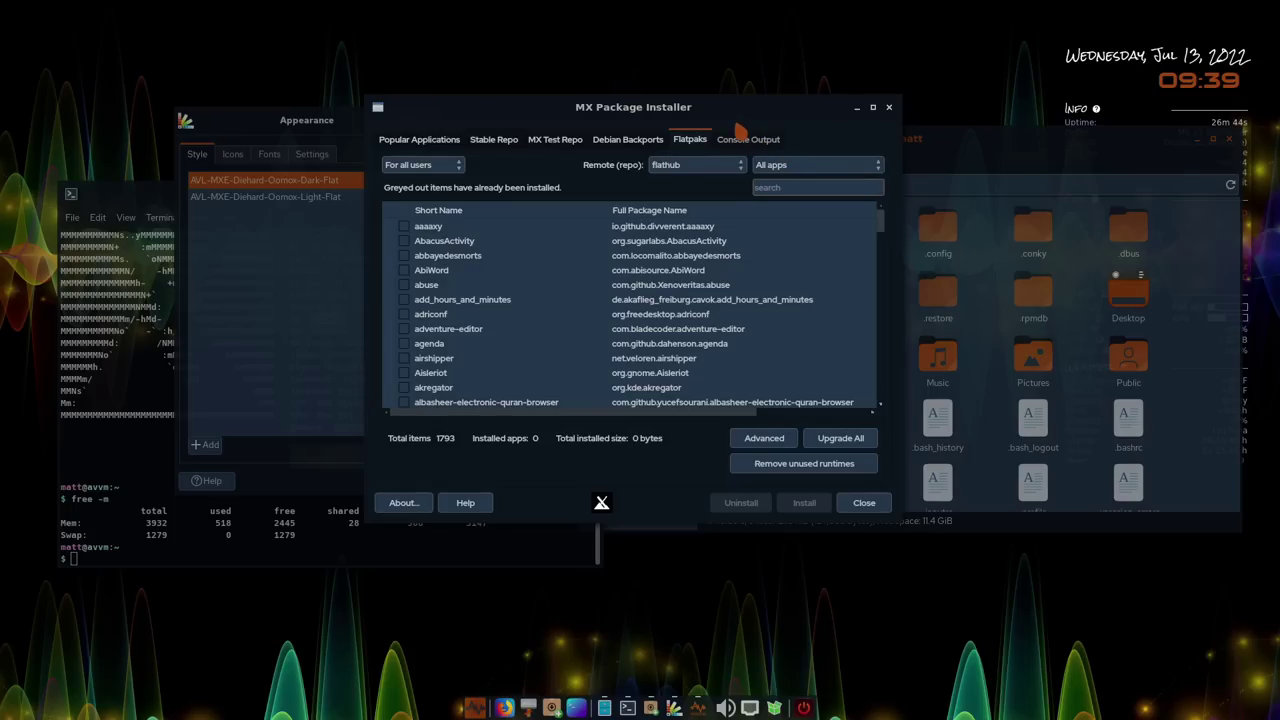
{"action": "left_click", "coordinate": [962, 160]}
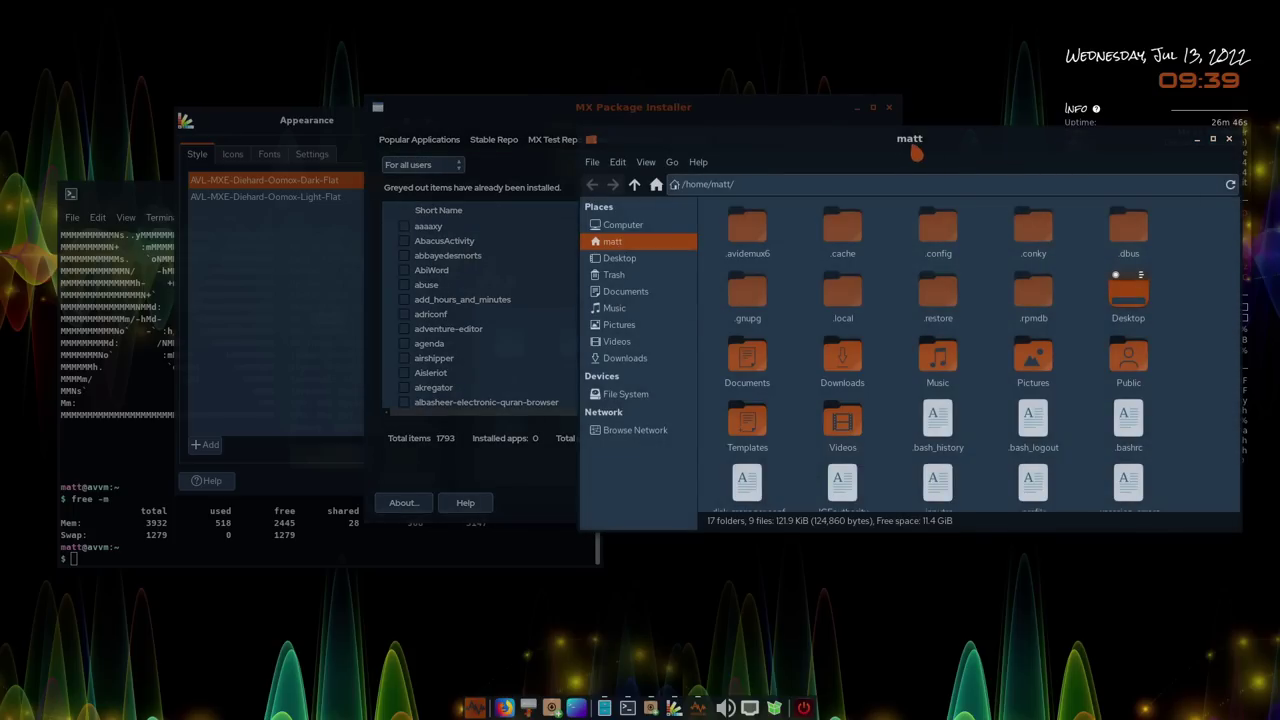
{"action": "left_click", "coordinate": [160, 217]}
{"action": "mouse_move", "coordinate": [229, 217]}
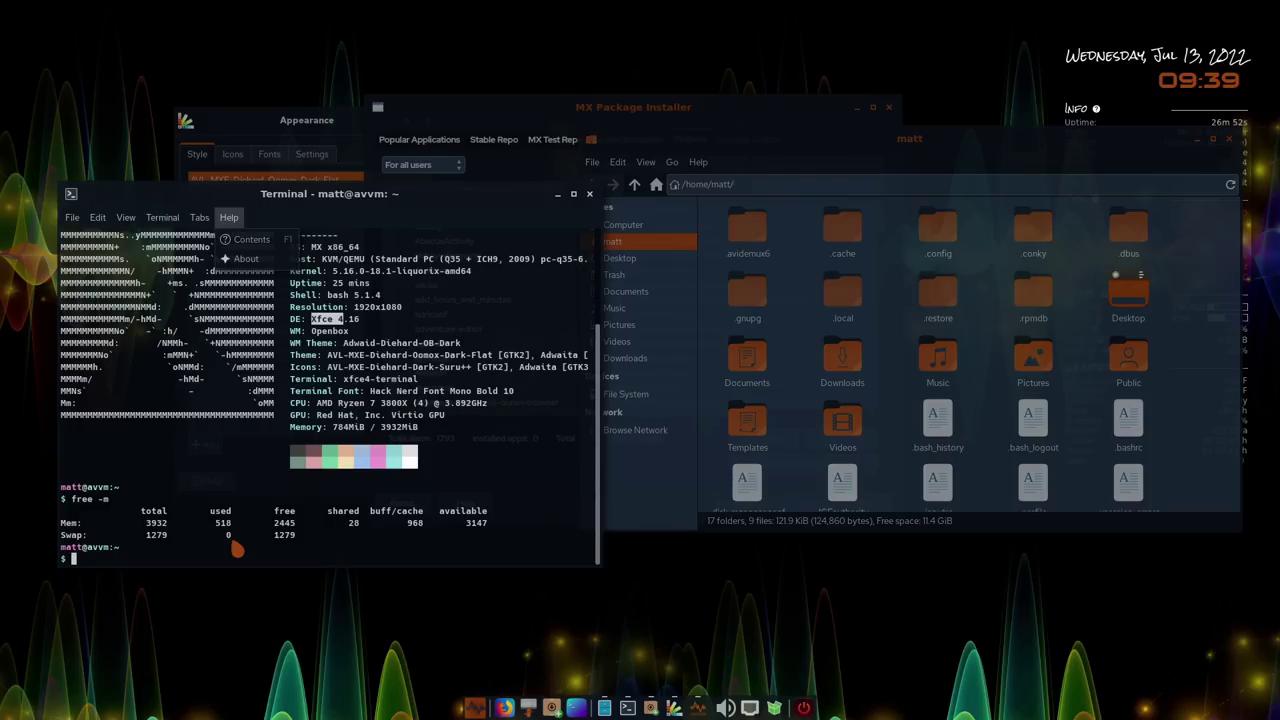
{"action": "left_click", "coordinate": [726, 122]}
{"action": "left_click", "coordinate": [757, 112]}
{"action": "left_click", "coordinate": [888, 107]}
Close the file manager, AVL-MXE Utilities and Appearance windows
{"action": "left_click", "coordinate": [1082, 168]}
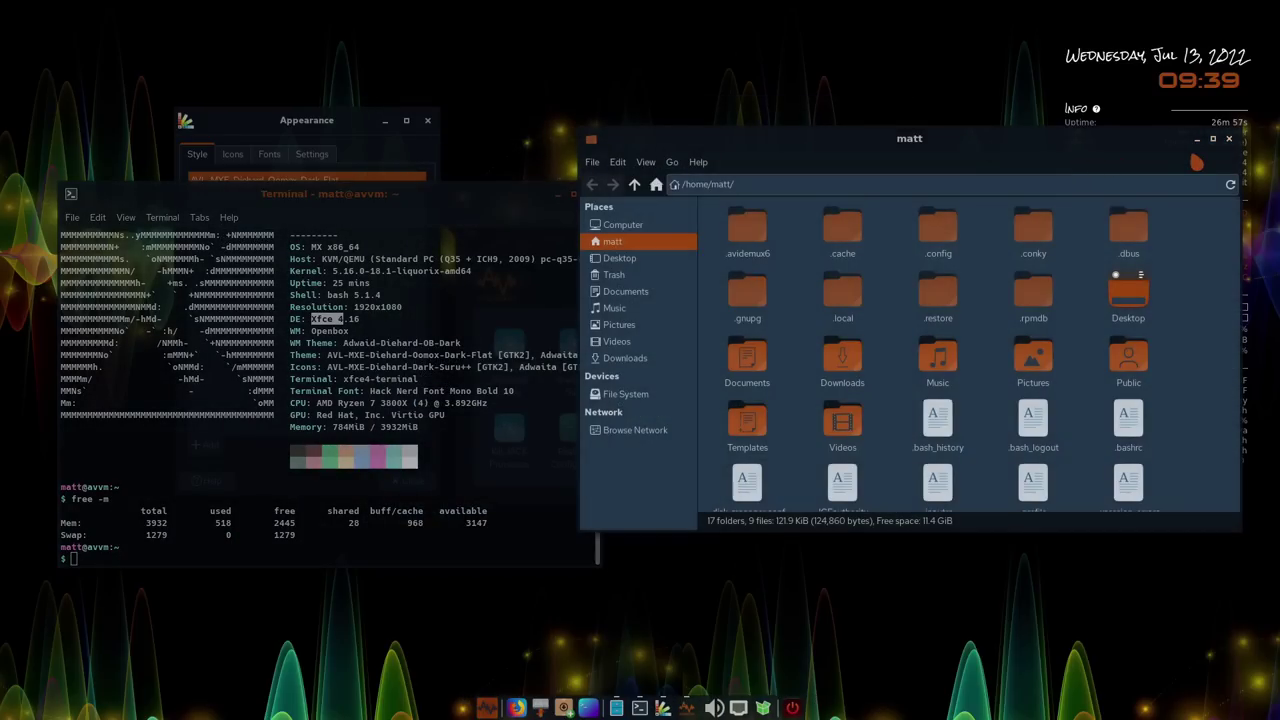
{"action": "left_click", "coordinate": [1229, 139]}
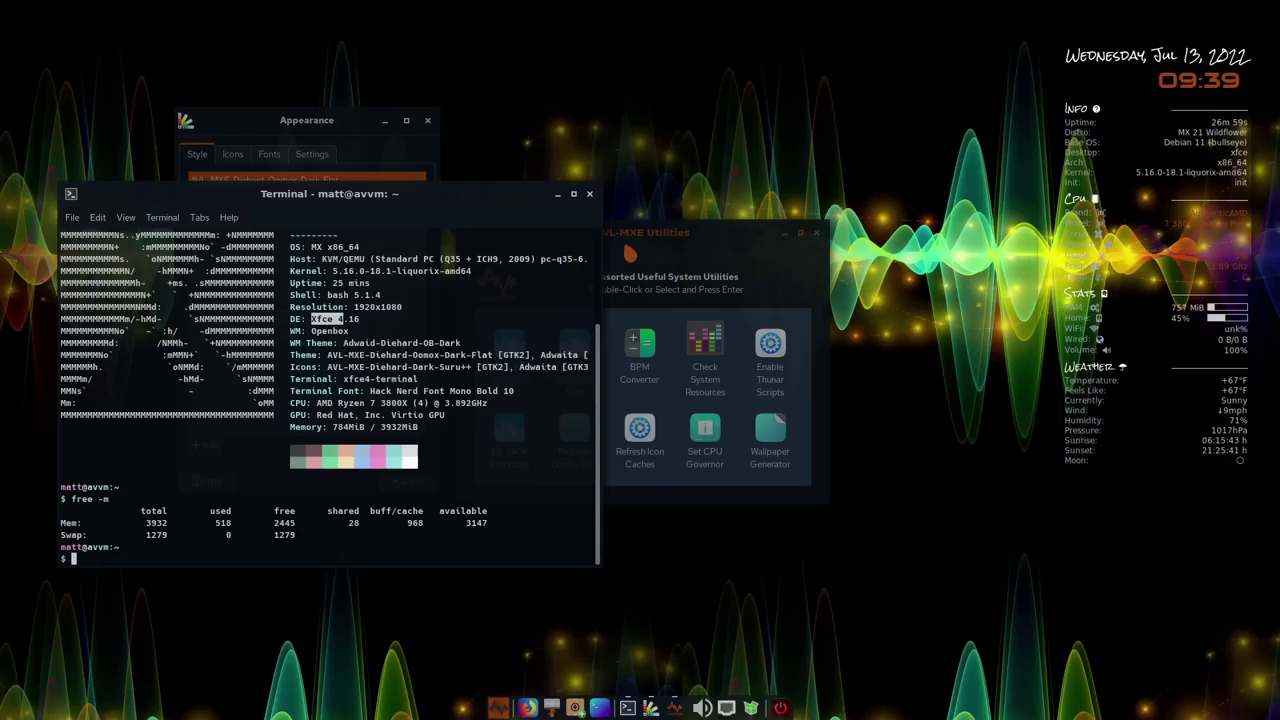
{"action": "left_click", "coordinate": [816, 232]}
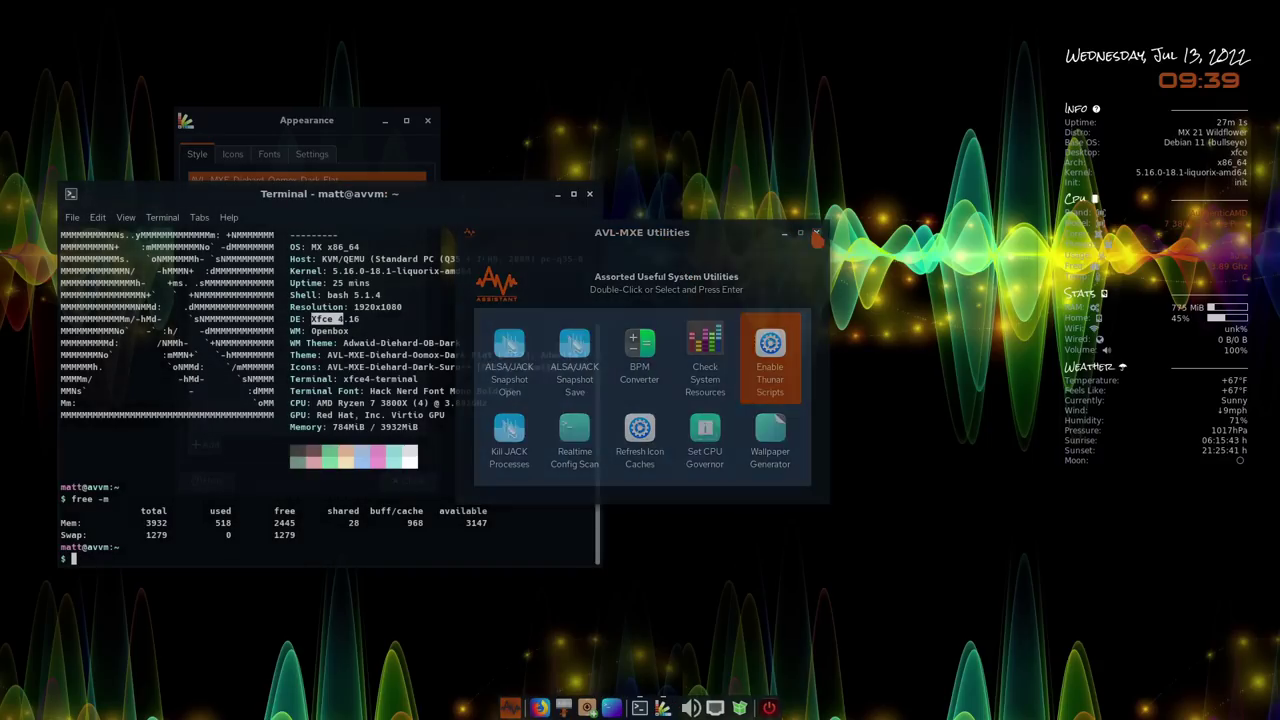
{"action": "left_click", "coordinate": [362, 128]}
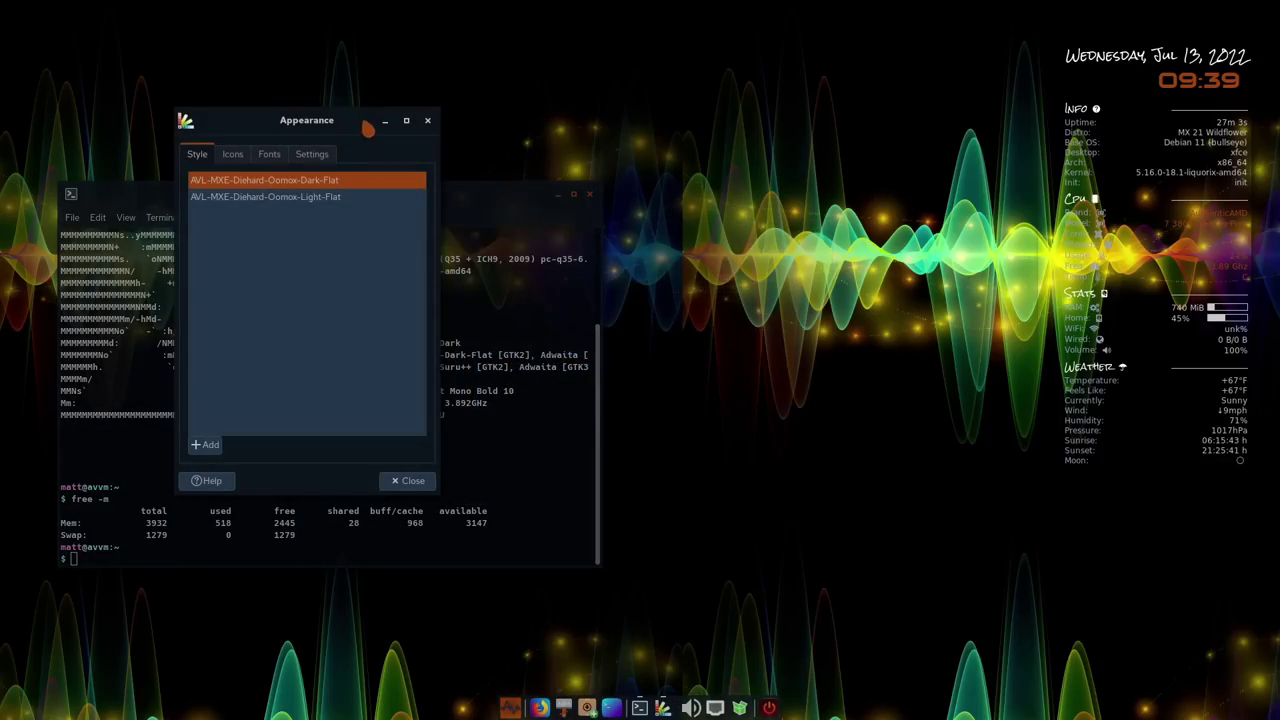
{"action": "left_click", "coordinate": [427, 122]}
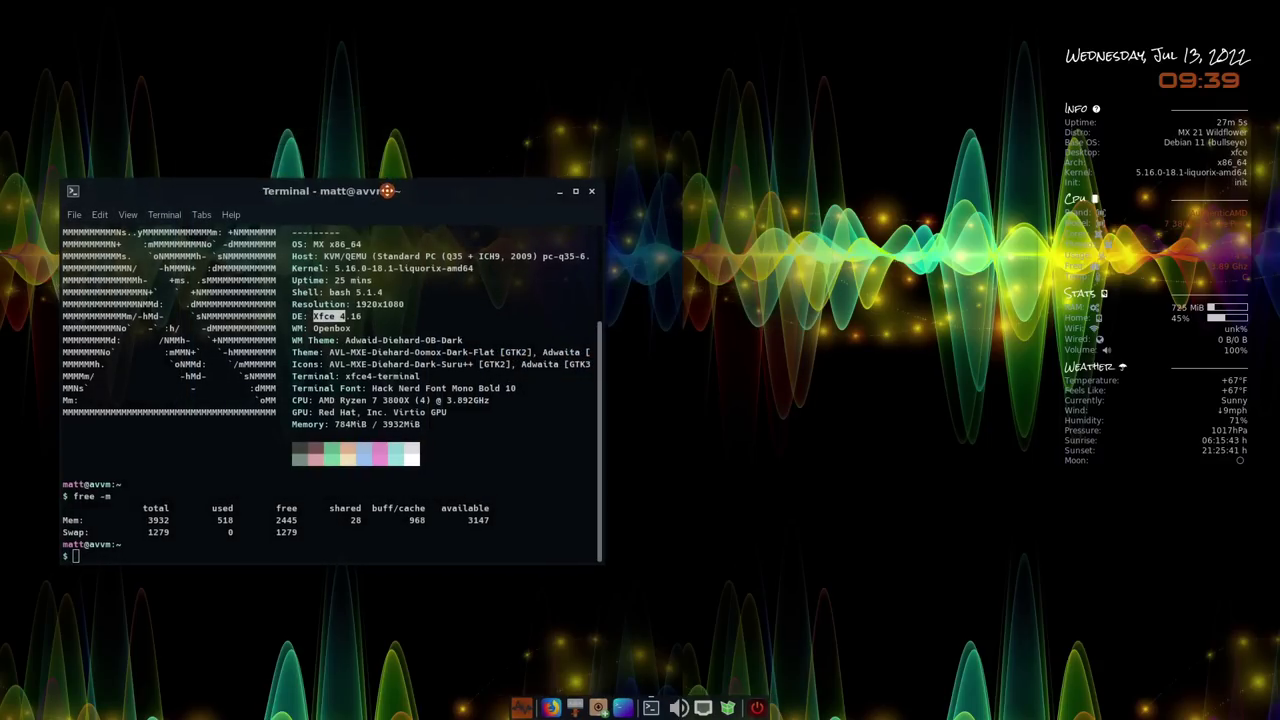
Centre the terminal and rerun free -m, now 462 of 3932 MiB used
{"action": "left_click_drag", "start_coordinate": [397, 192], "coordinate": [668, 147]}
{"action": "key", "text": "Up"}
{"action": "key", "text": "Return"}
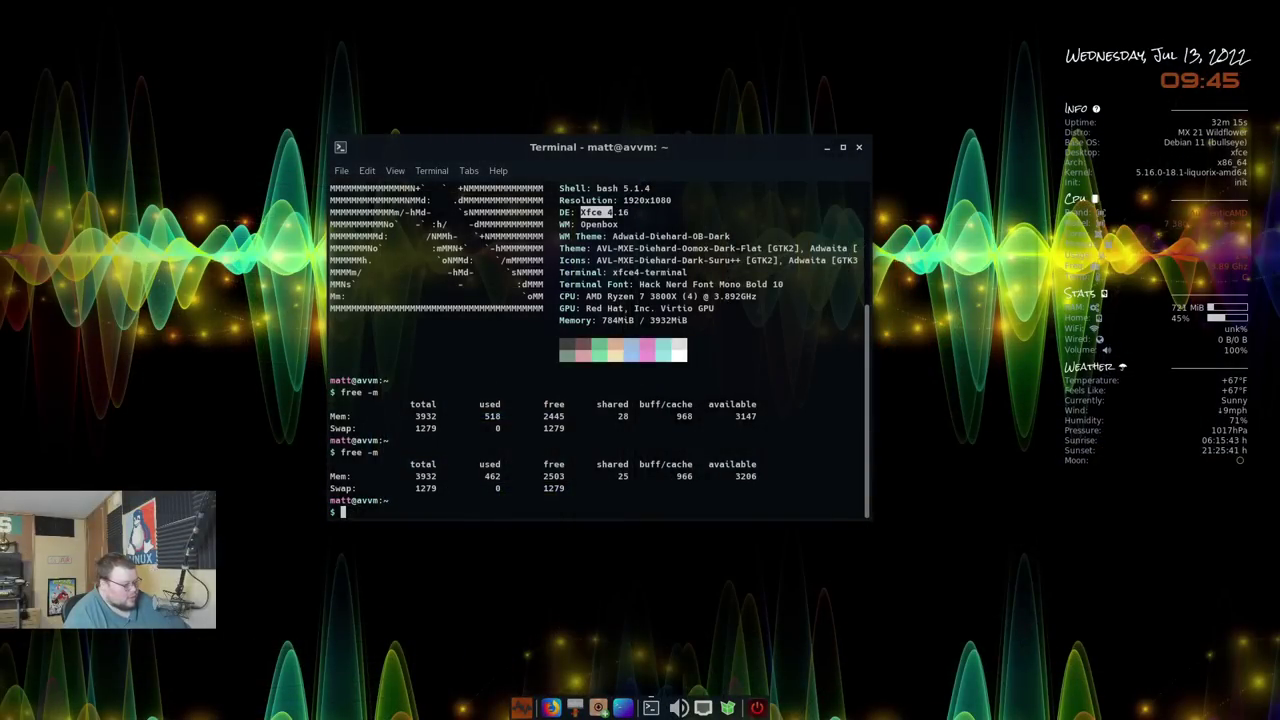
Launch Openbox Configuration Manager from the AVL-MXE Assistant favourites in the application menu
{"action": "key", "text": "super"}
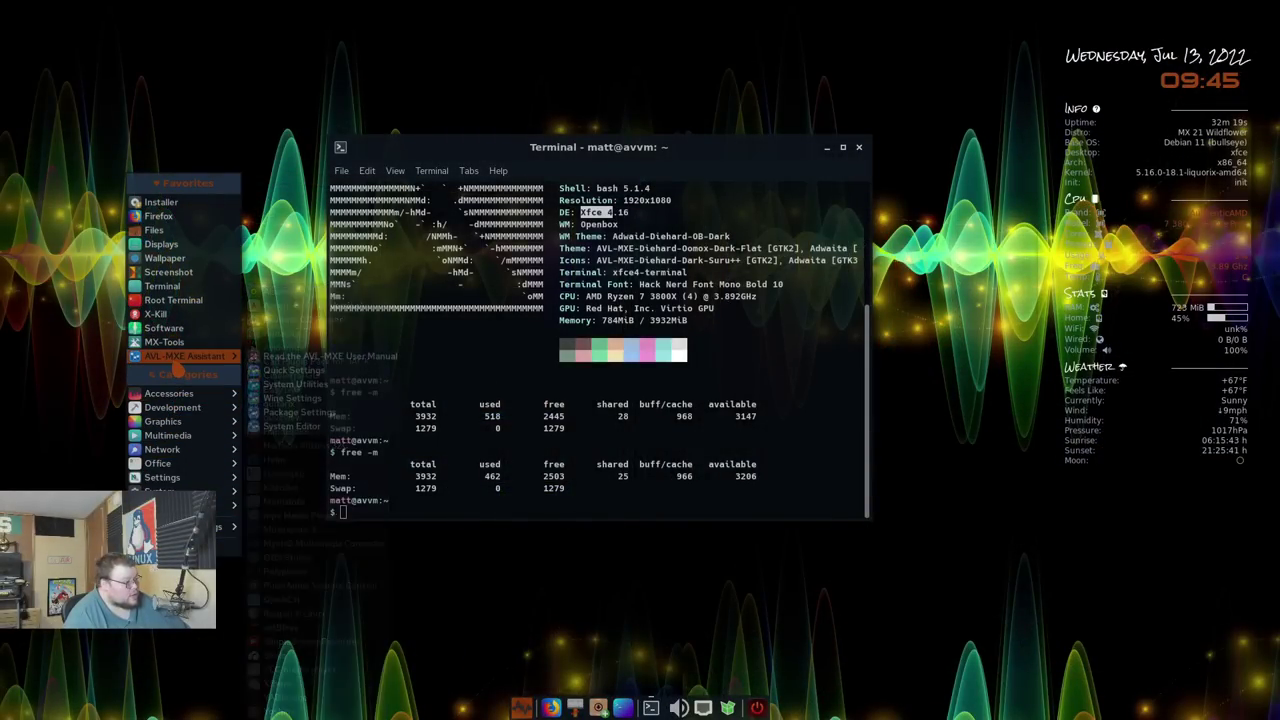
{"action": "left_click", "coordinate": [160, 286]}
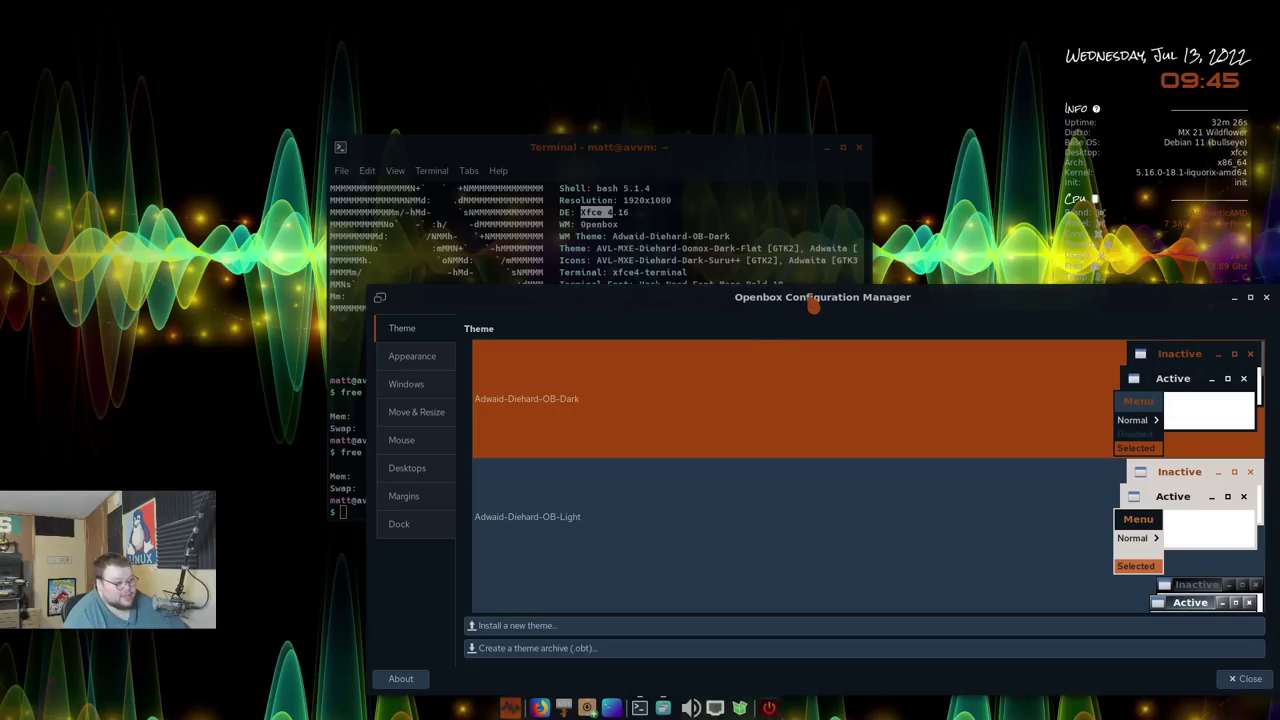
Move the window up-left, glance at Appearance, then scroll themes down to Onyx-Citrus, Orang and Syscrash
{"action": "left_click_drag", "start_coordinate": [808, 297], "coordinate": [643, 230]}
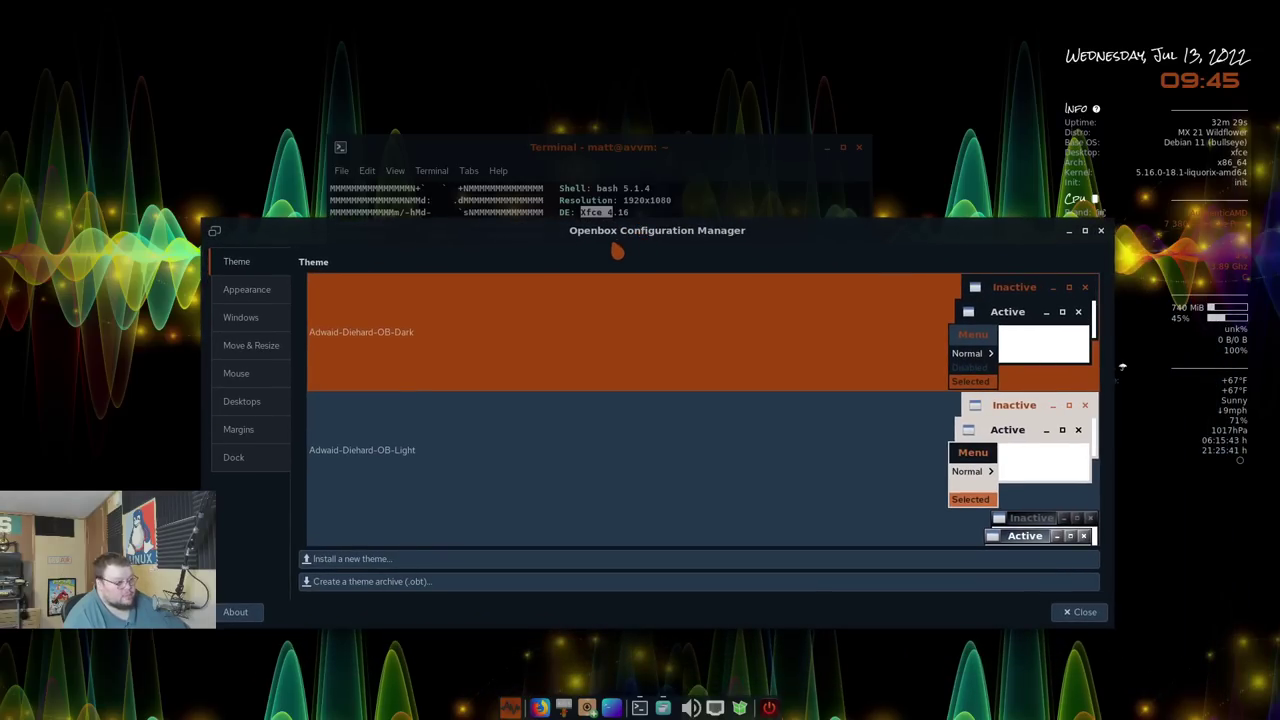
{"action": "left_click", "coordinate": [246, 294]}
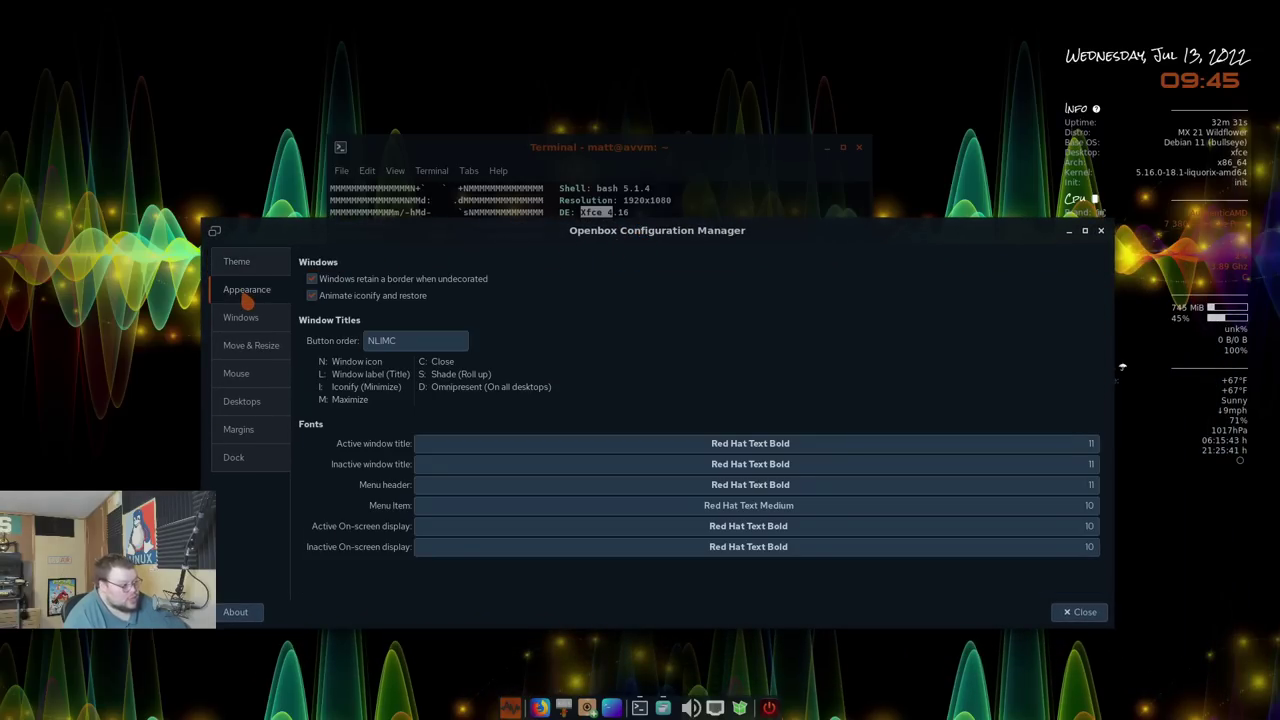
{"action": "left_click", "coordinate": [248, 265]}
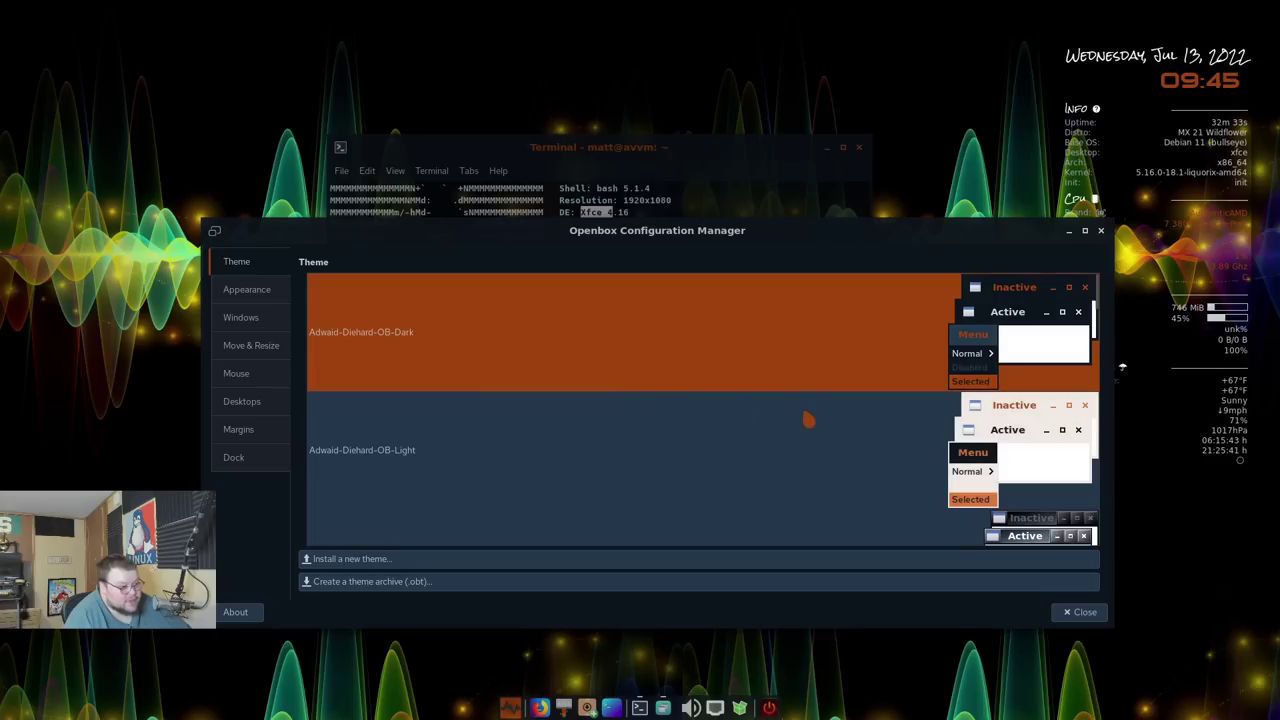
{"action": "scroll", "coordinate": [761, 445], "scroll_direction": "down", "scroll_amount": 3}
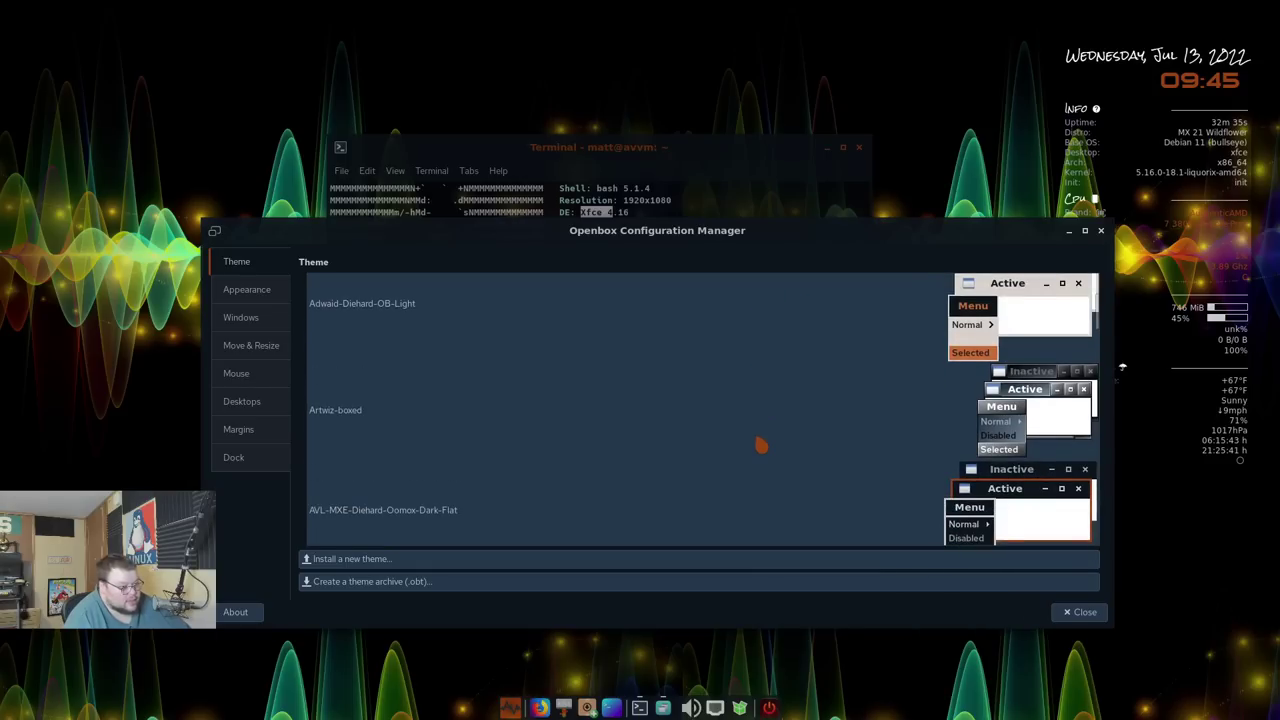
{"action": "scroll", "coordinate": [761, 445], "scroll_direction": "down", "scroll_amount": 2}
{"action": "scroll", "coordinate": [761, 445], "scroll_direction": "down", "scroll_amount": 8}
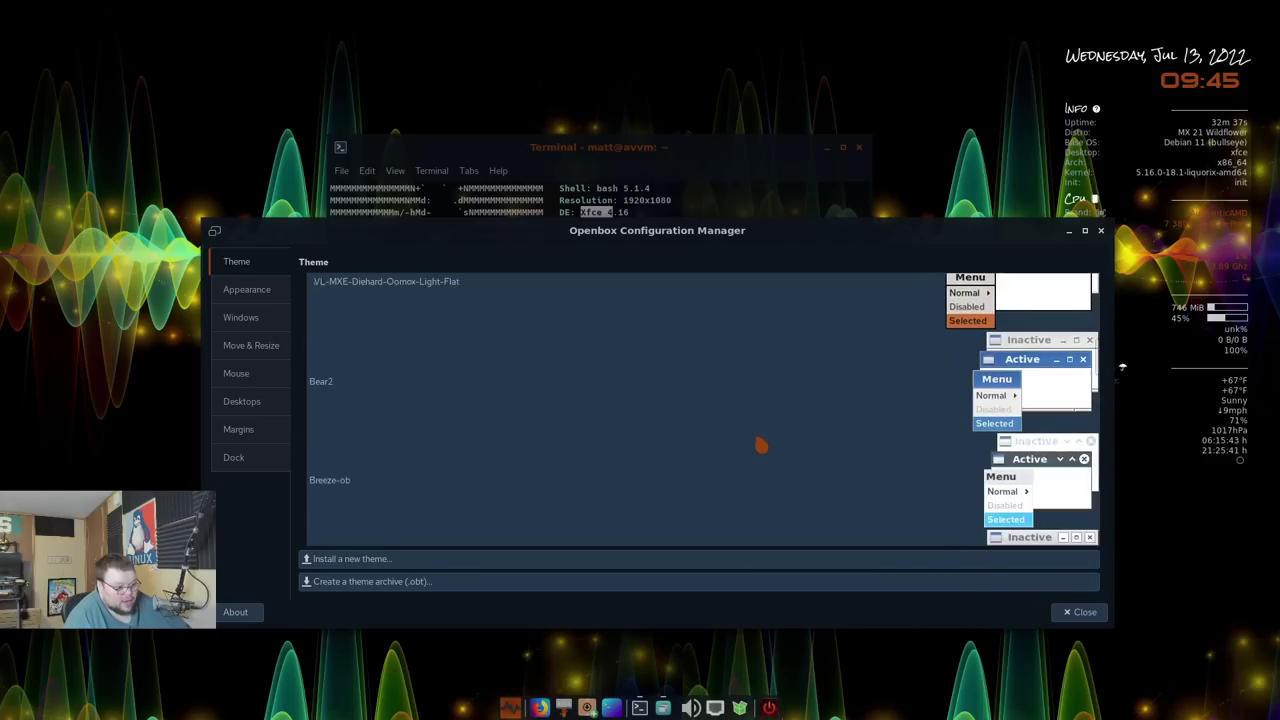
{"action": "scroll", "coordinate": [761, 445], "scroll_direction": "down", "scroll_amount": 10}
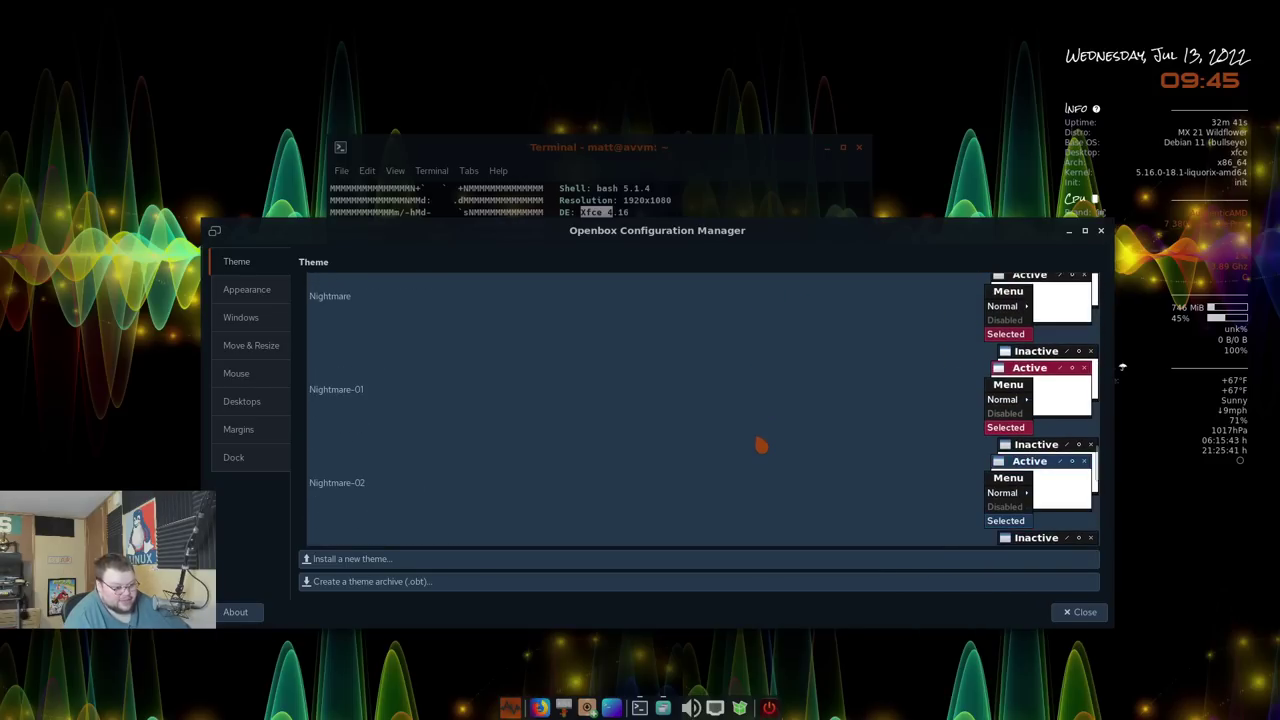
{"action": "scroll", "coordinate": [761, 445], "scroll_direction": "down", "scroll_amount": 3}
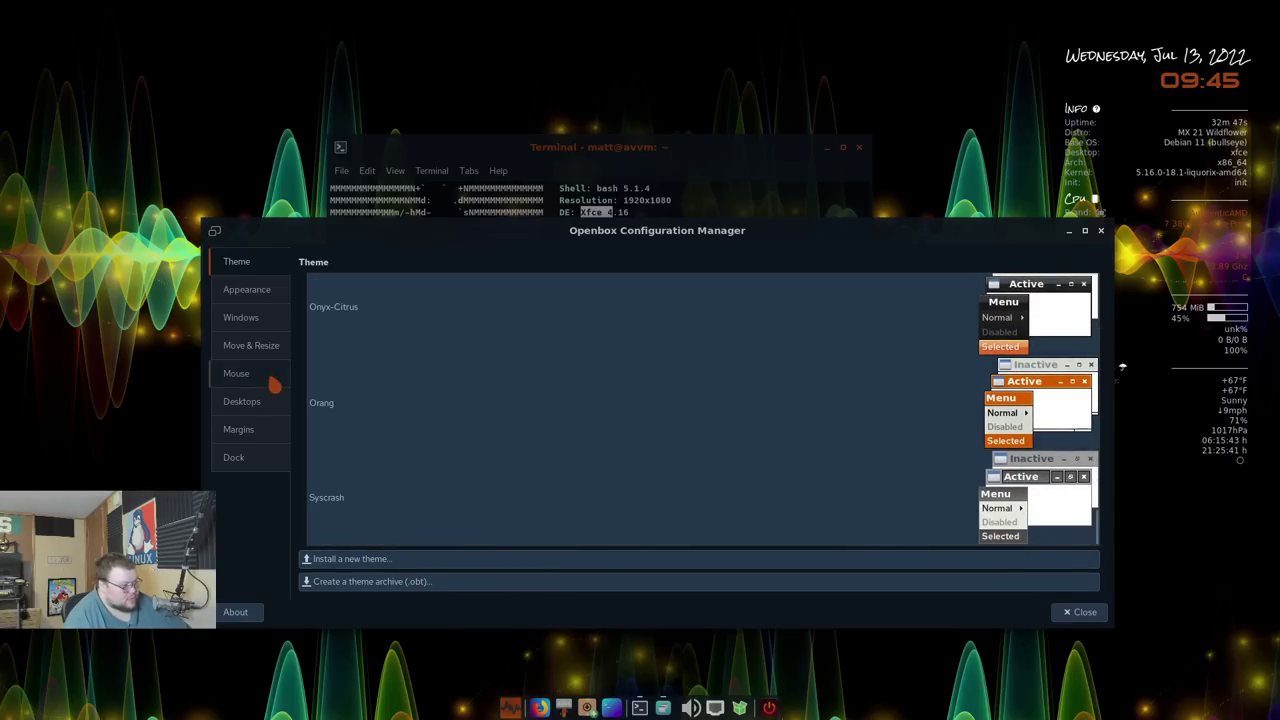
Browse the Appearance, Windows, Move & Resize, Mouse, Desktops and Margins pages, ending on Dock
{"action": "left_click", "coordinate": [250, 298]}
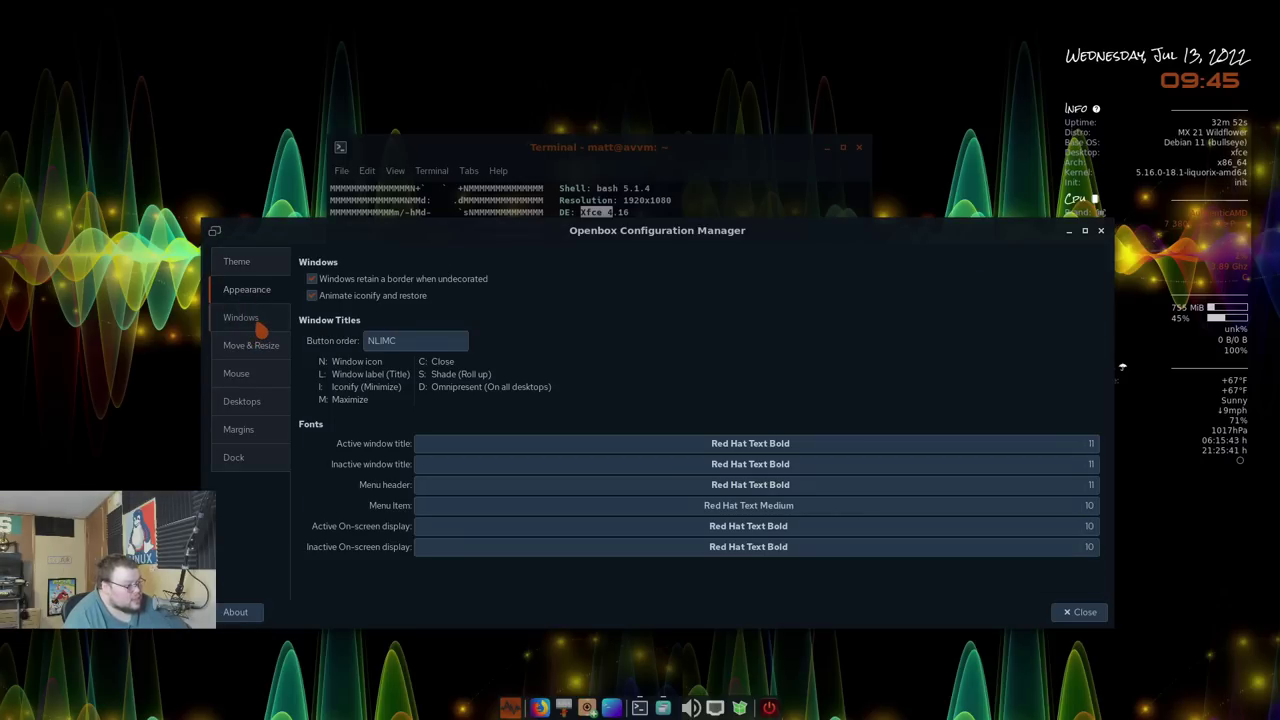
{"action": "left_click", "coordinate": [256, 324]}
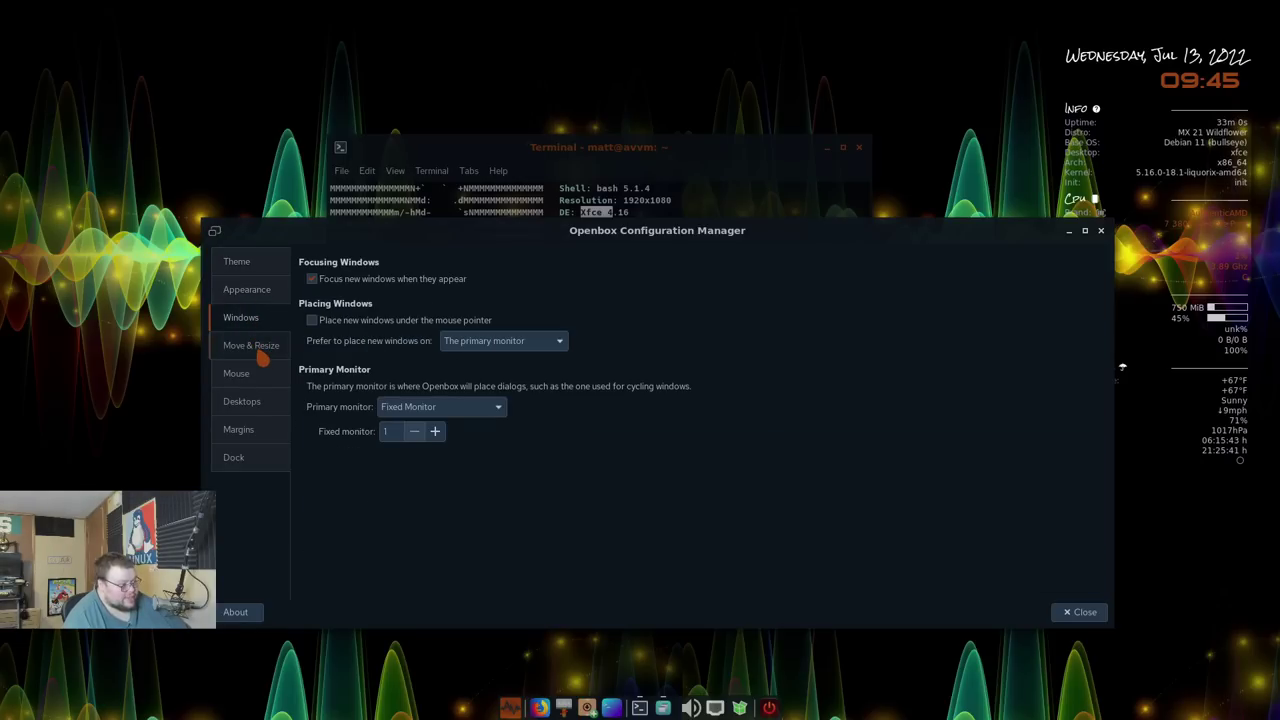
{"action": "left_click", "coordinate": [262, 358]}
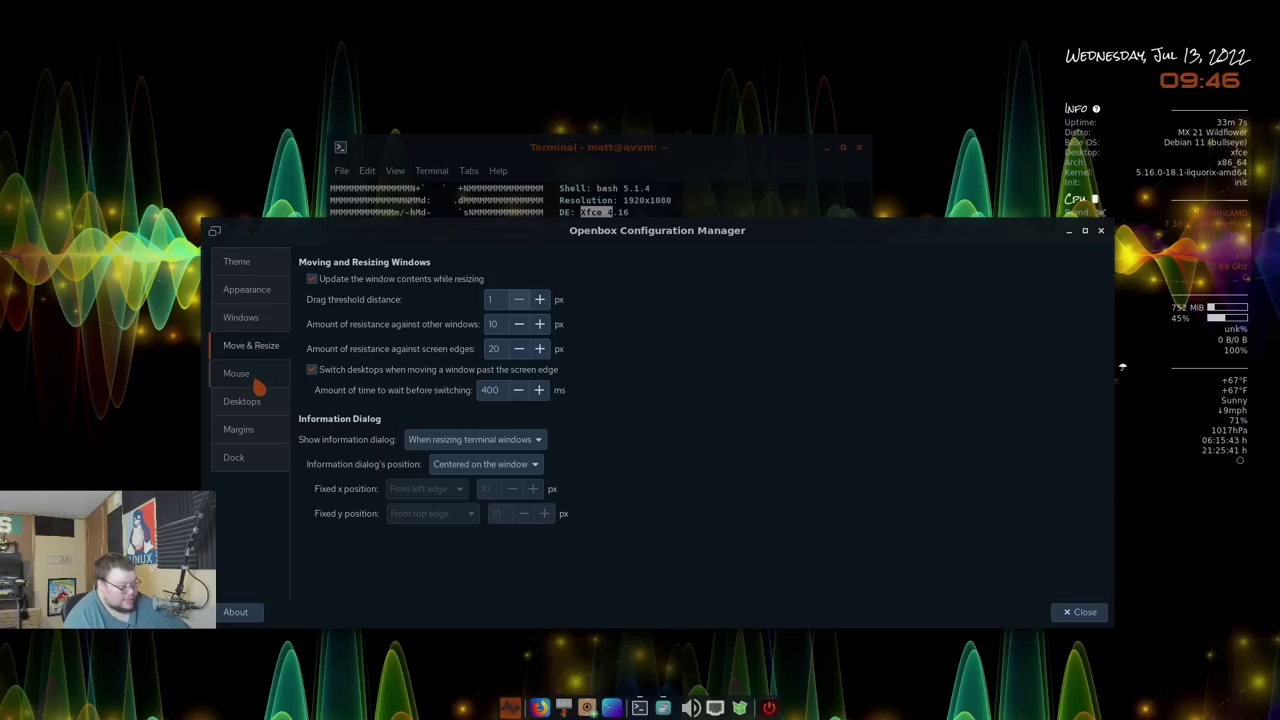
{"action": "left_click", "coordinate": [258, 386]}
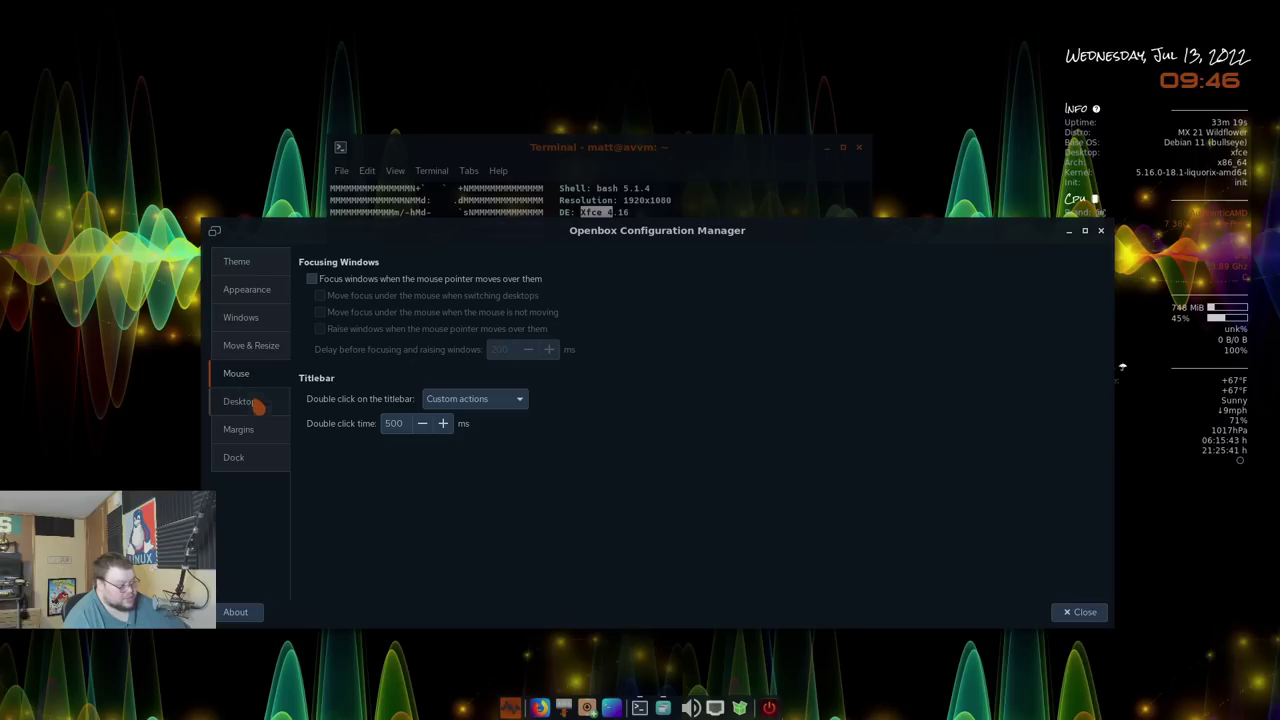
{"action": "left_click", "coordinate": [257, 418]}
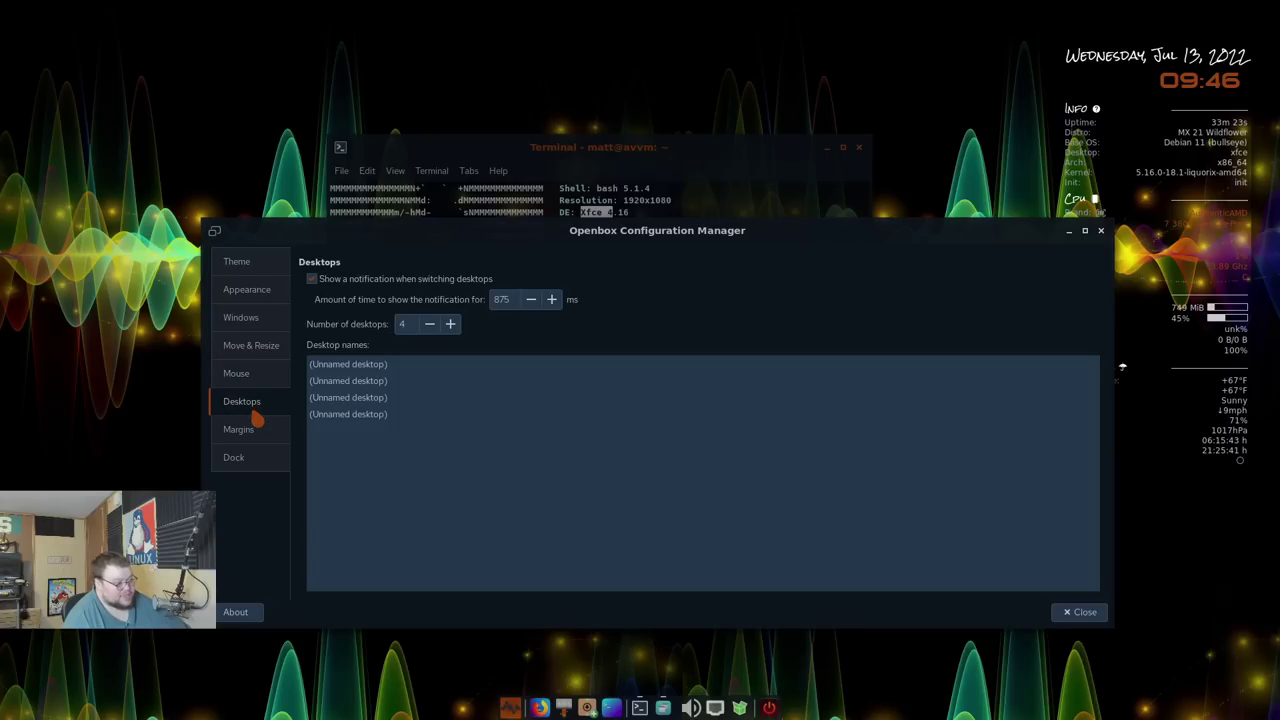
{"action": "left_click", "coordinate": [257, 438]}
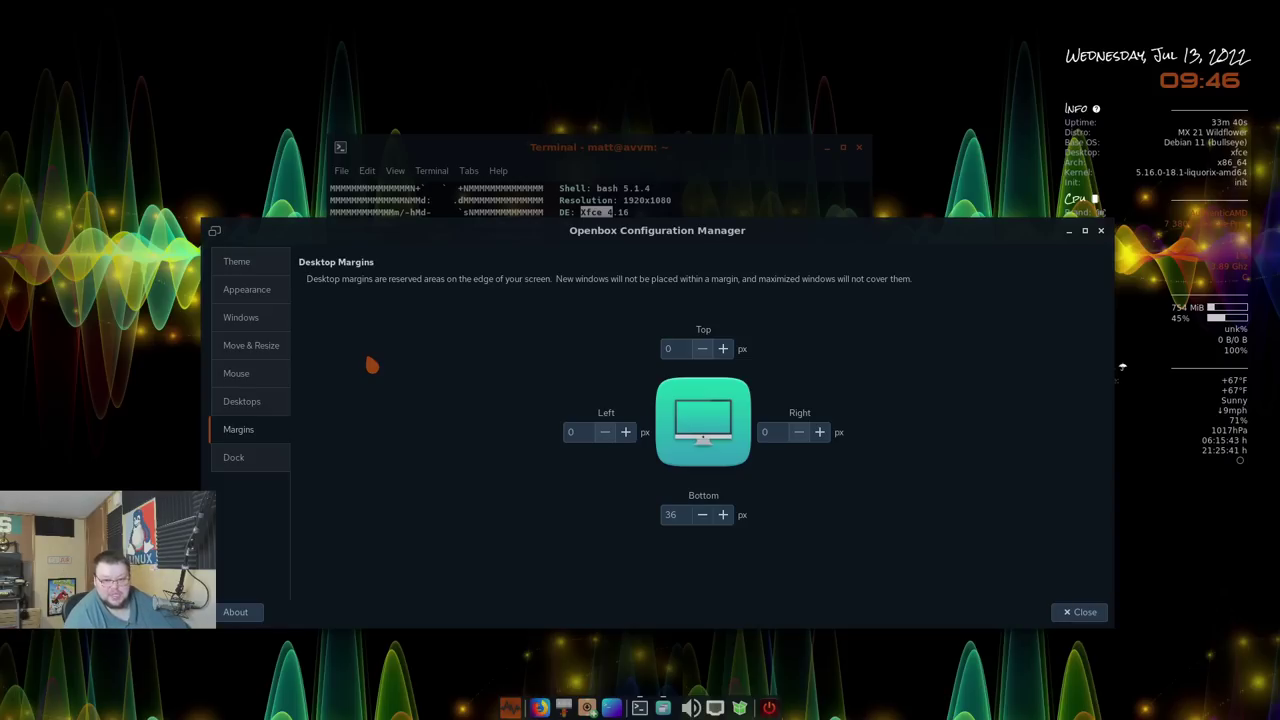
{"action": "left_click", "coordinate": [261, 455]}
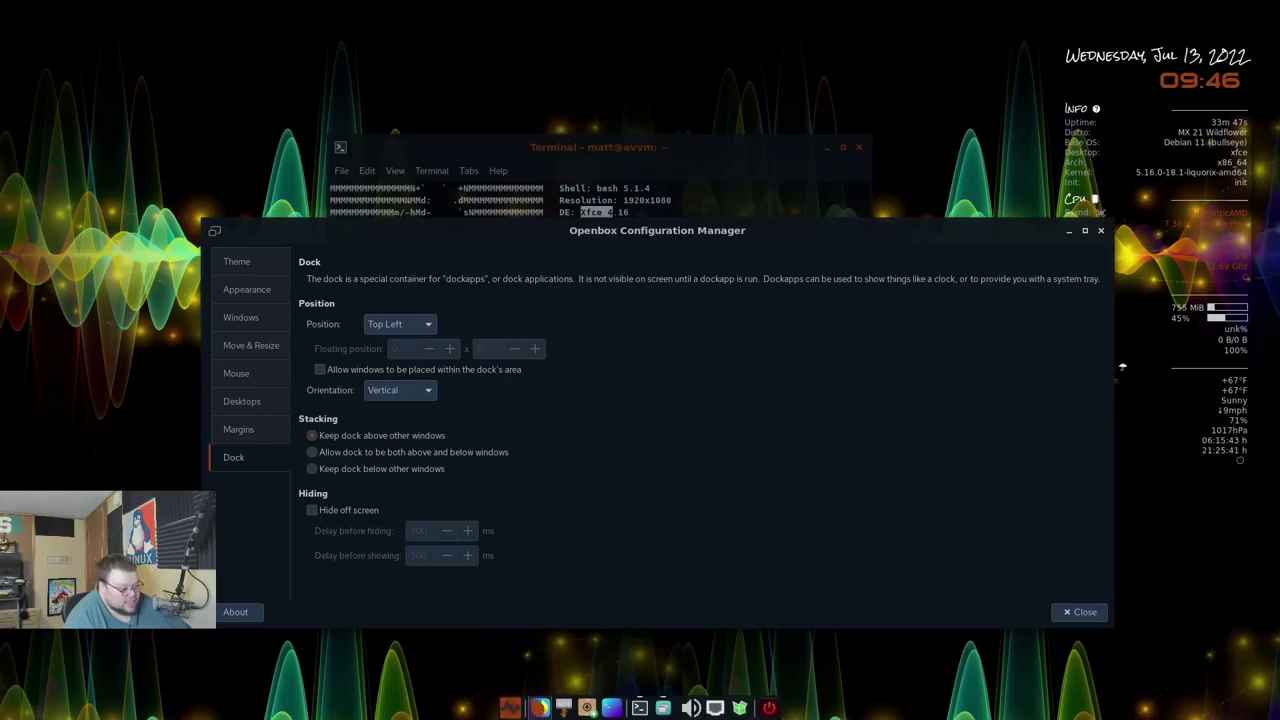
{"action": "right_click", "coordinate": [586, 706]}
{"action": "mouse_move", "coordinate": [580, 684]}
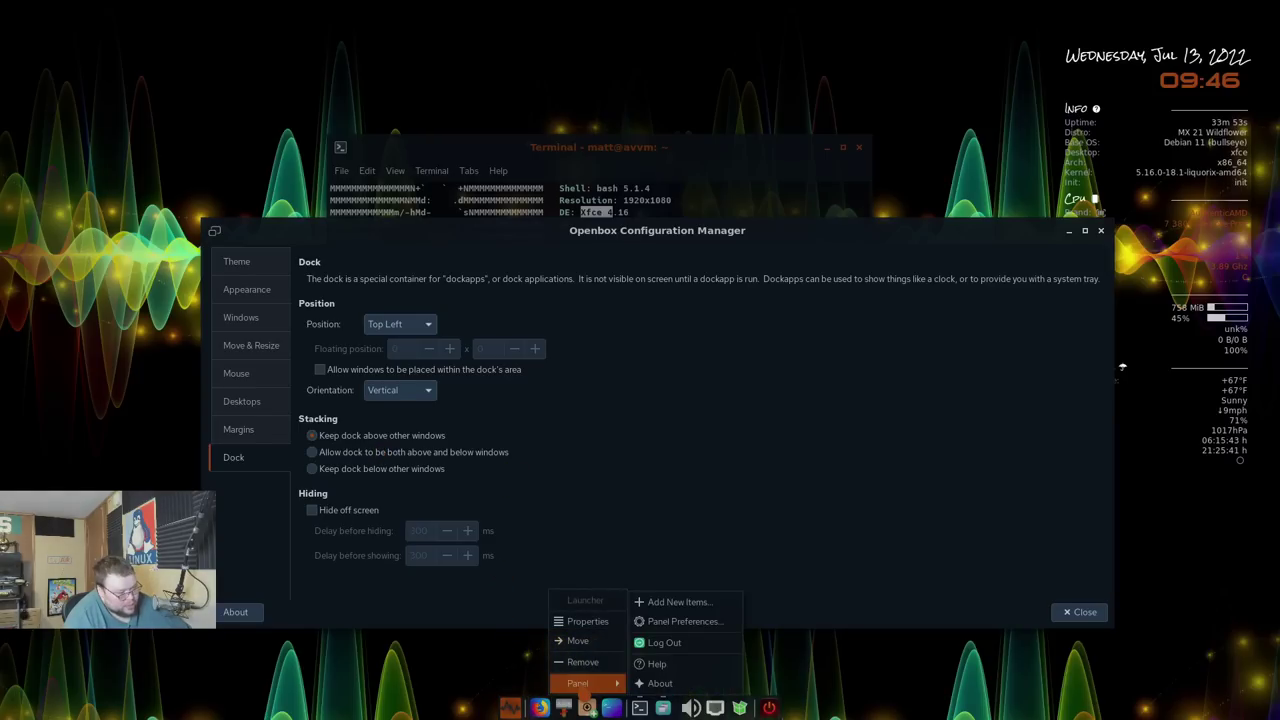
{"action": "left_click", "coordinate": [680, 621]}
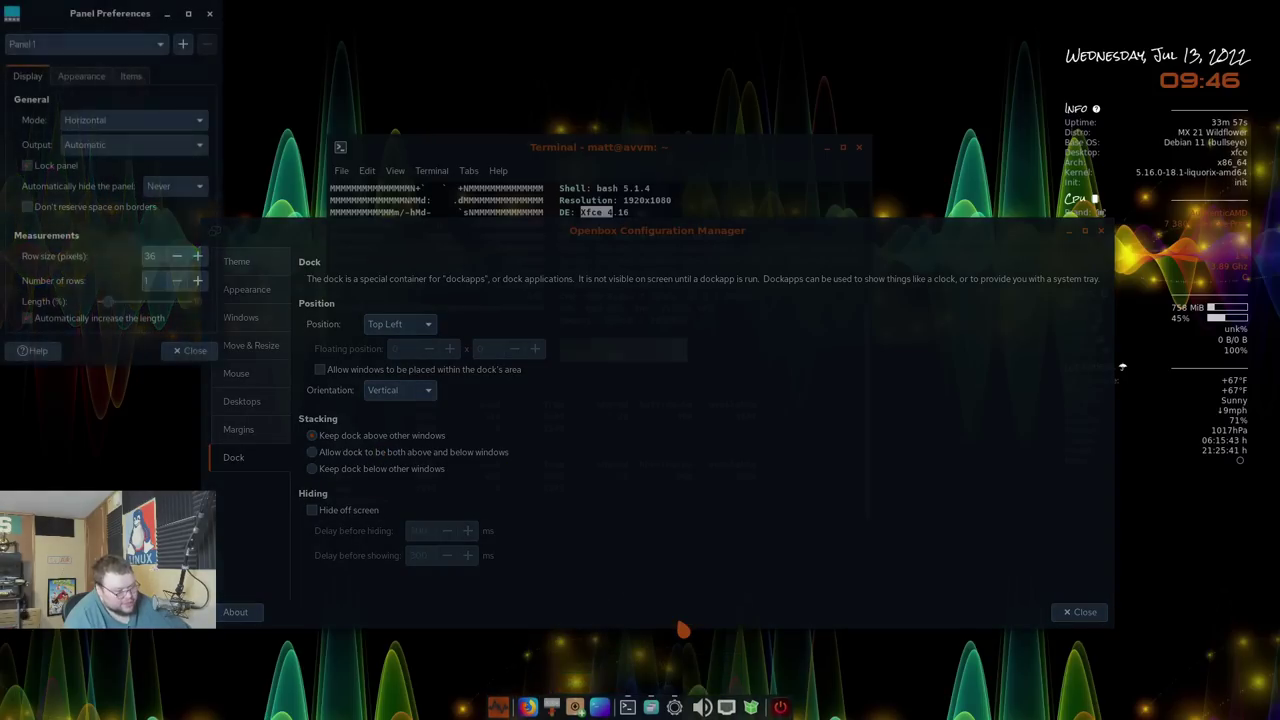
{"action": "left_click_drag", "start_coordinate": [118, 11], "coordinate": [303, 107]}
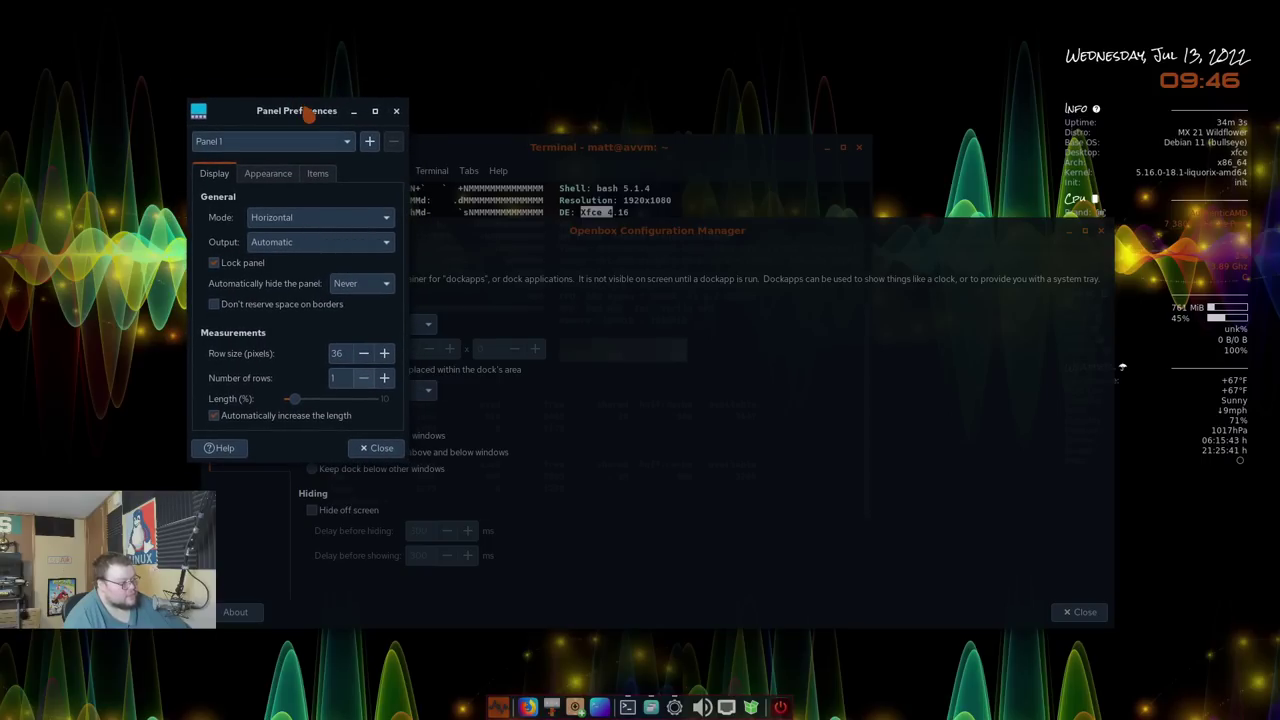
{"action": "left_click", "coordinate": [396, 112]}
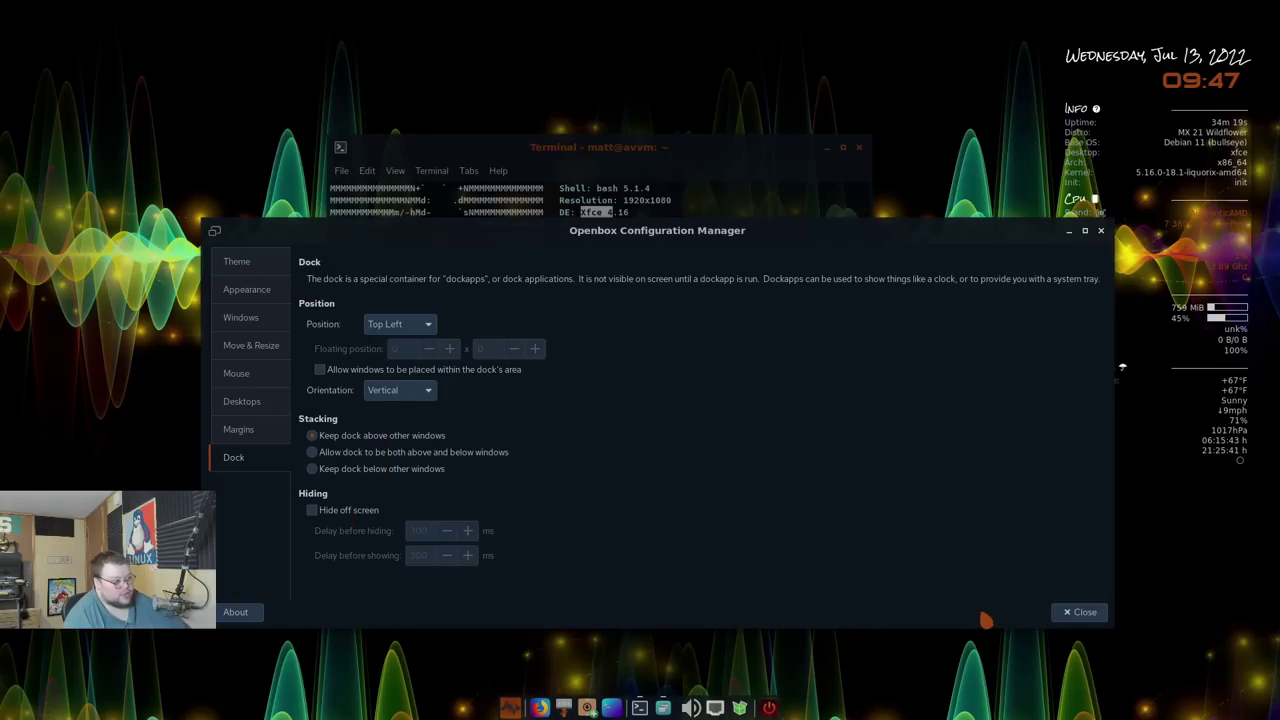
Close Openbox Configuration Manager and launch Settings Manager from the desktop right-click Settings menu
{"action": "left_click", "coordinate": [1080, 612]}
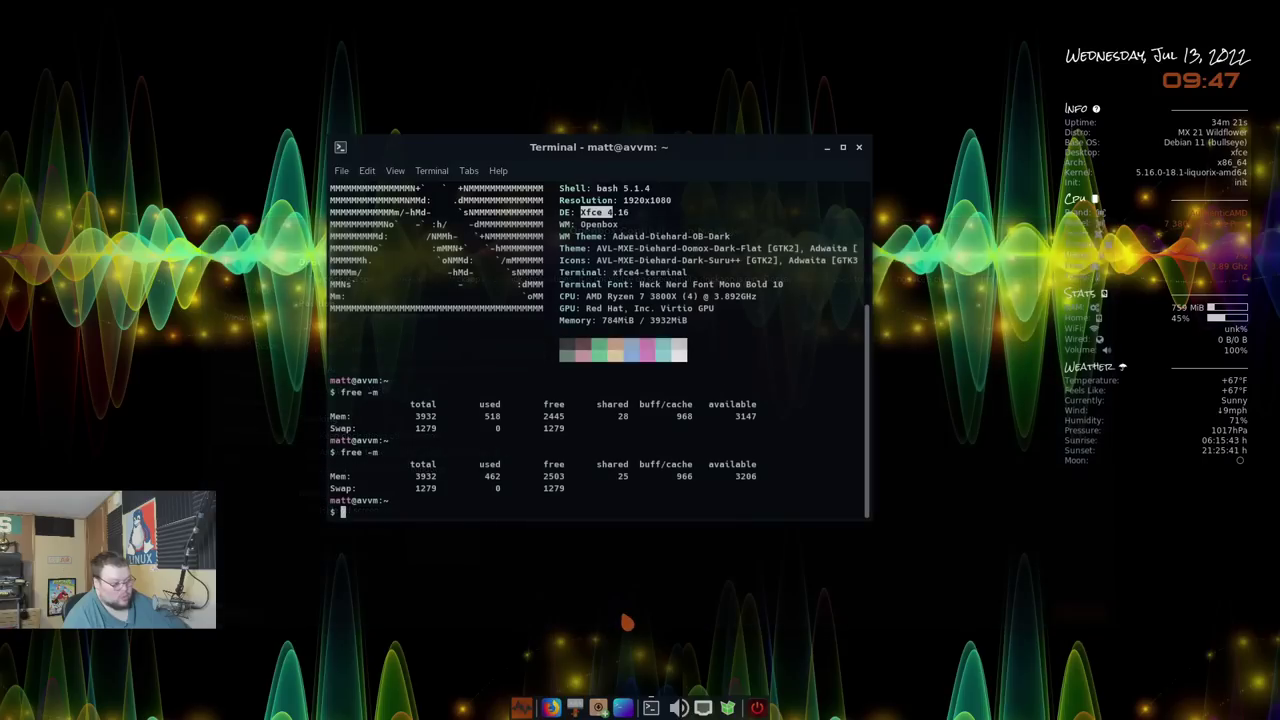
{"action": "right_click", "coordinate": [125, 560]}
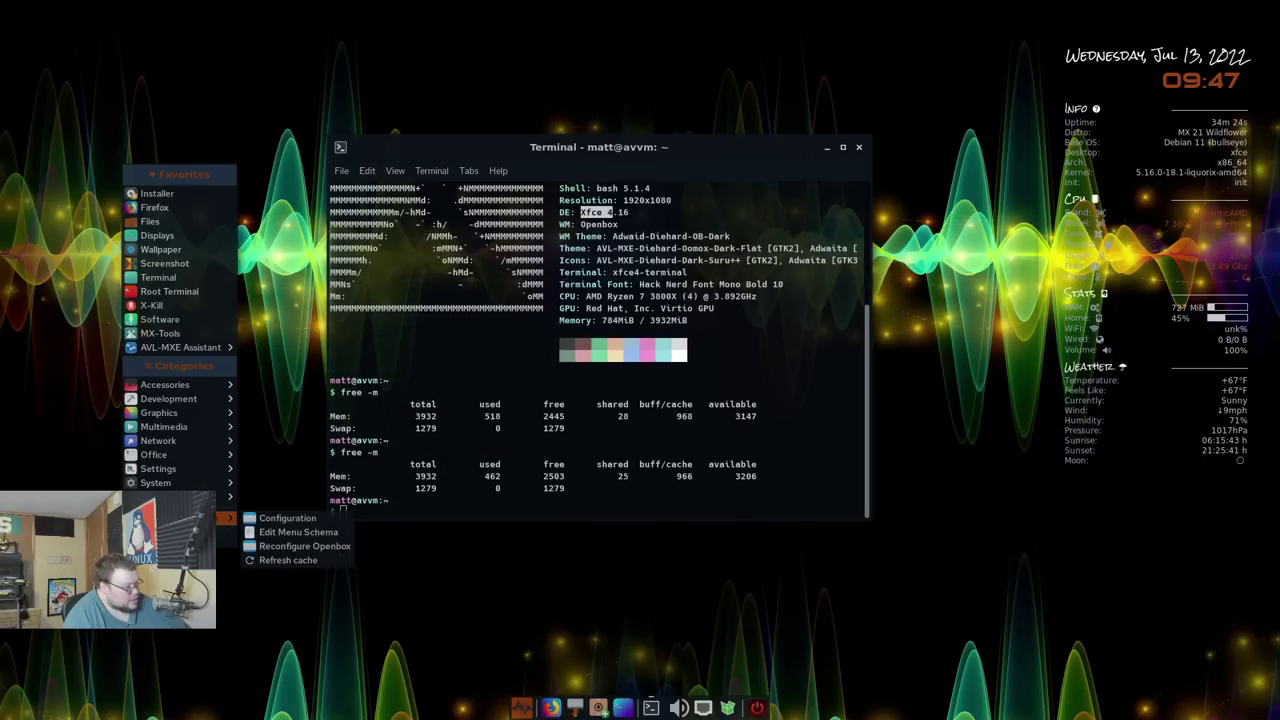
{"action": "mouse_move", "coordinate": [175, 483]}
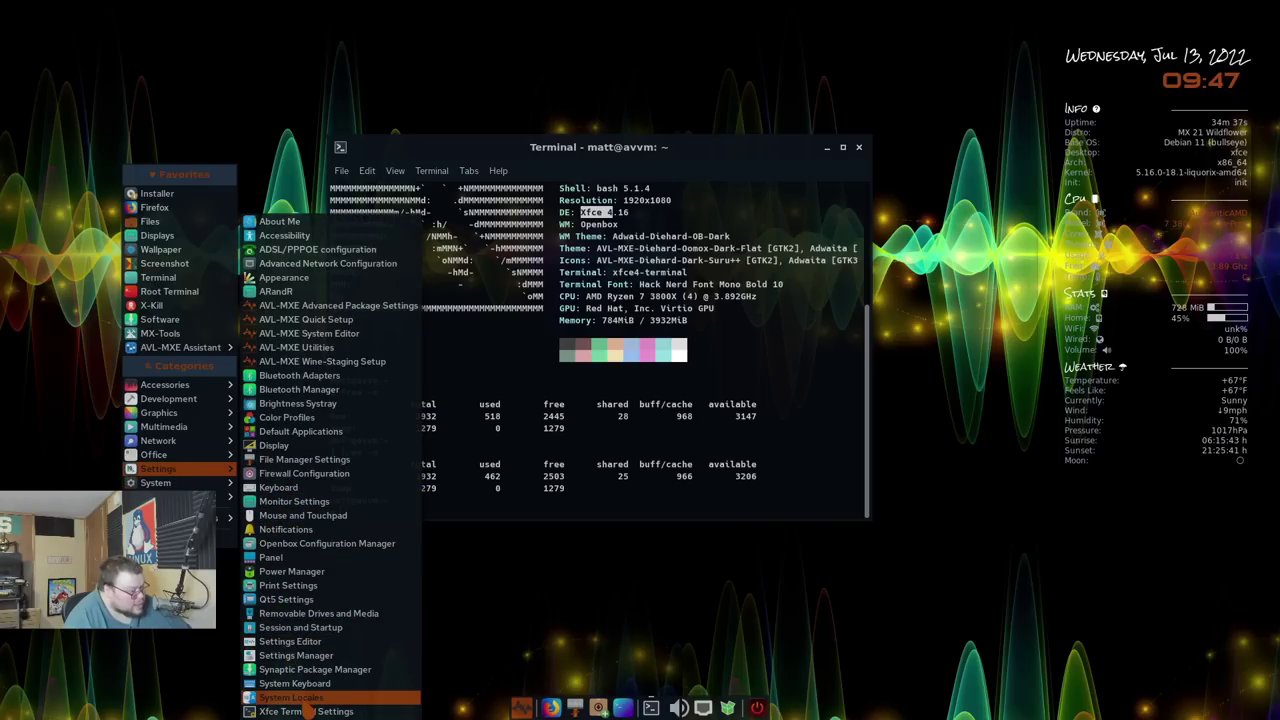
{"action": "left_click", "coordinate": [300, 655]}
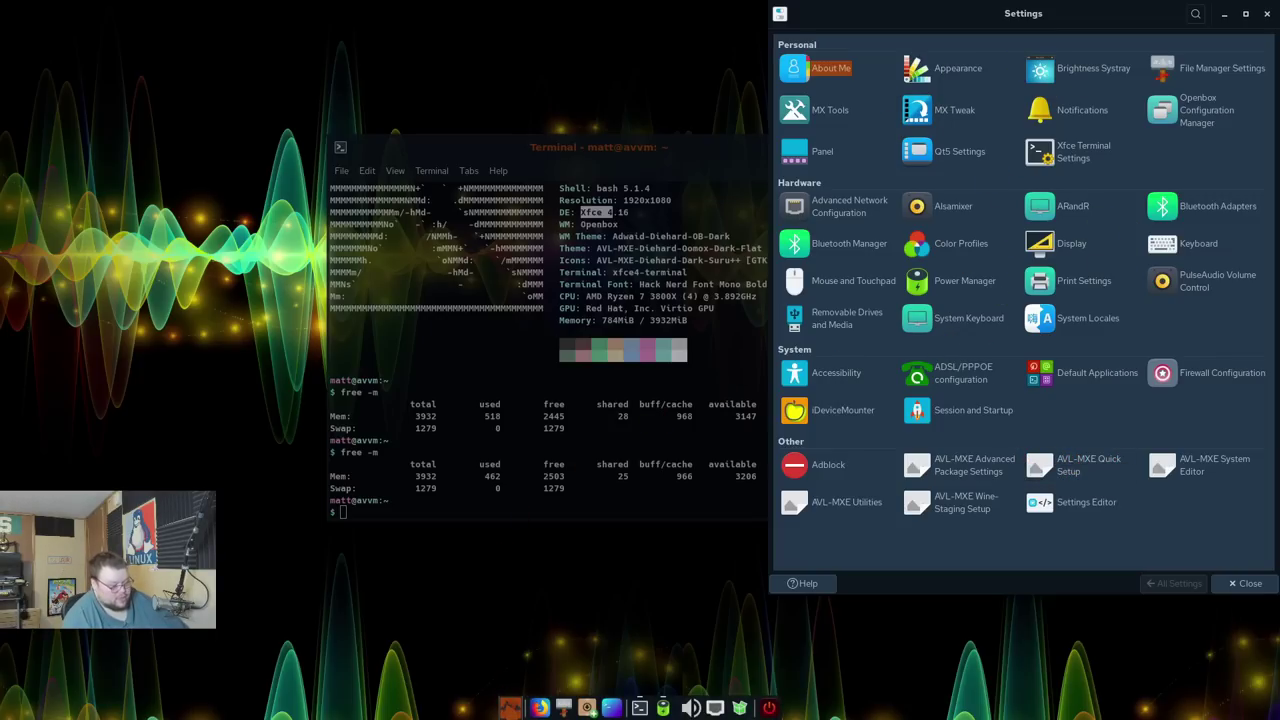
{"action": "left_click", "coordinate": [510, 707]}
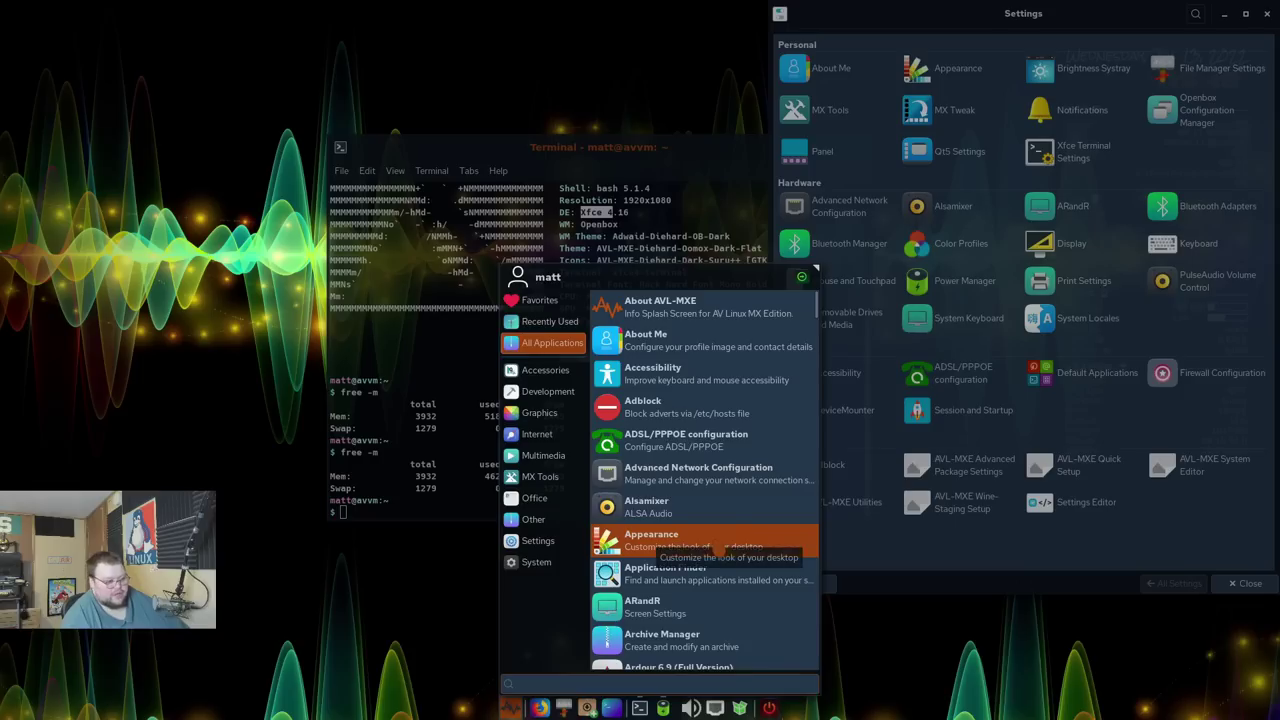
{"action": "left_click", "coordinate": [934, 541]}
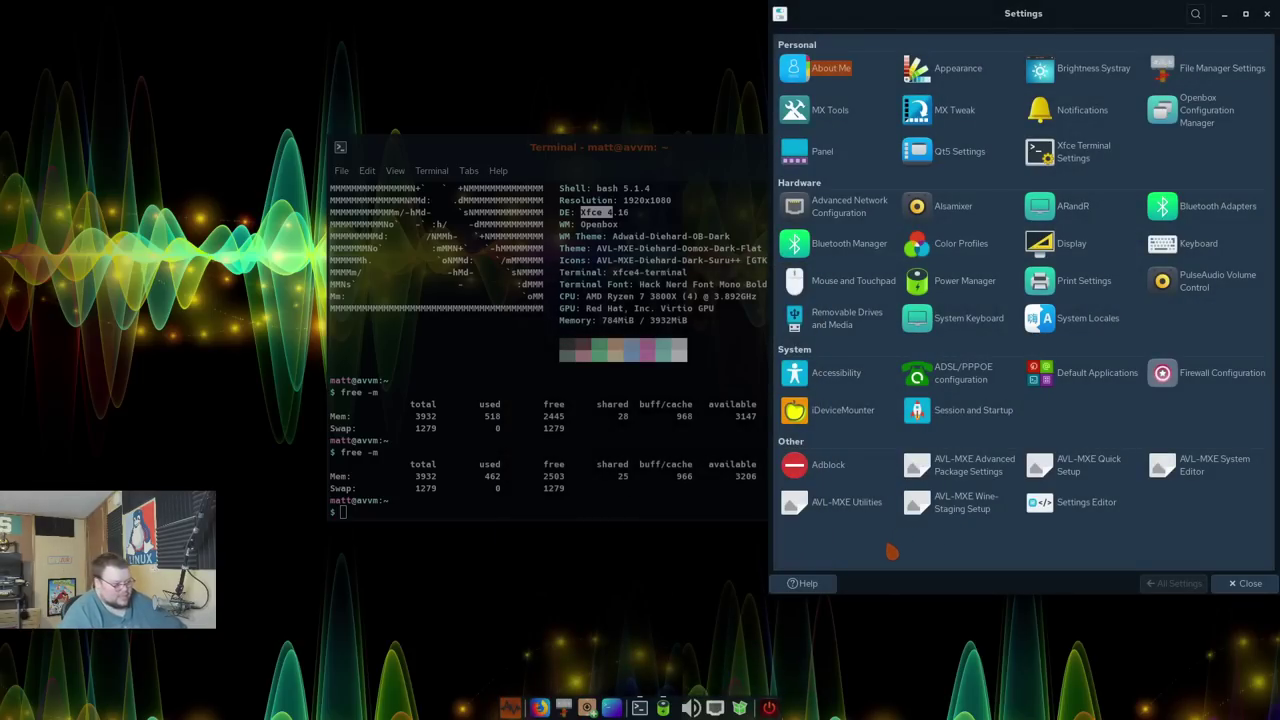
{"action": "right_click", "coordinate": [583, 626]}
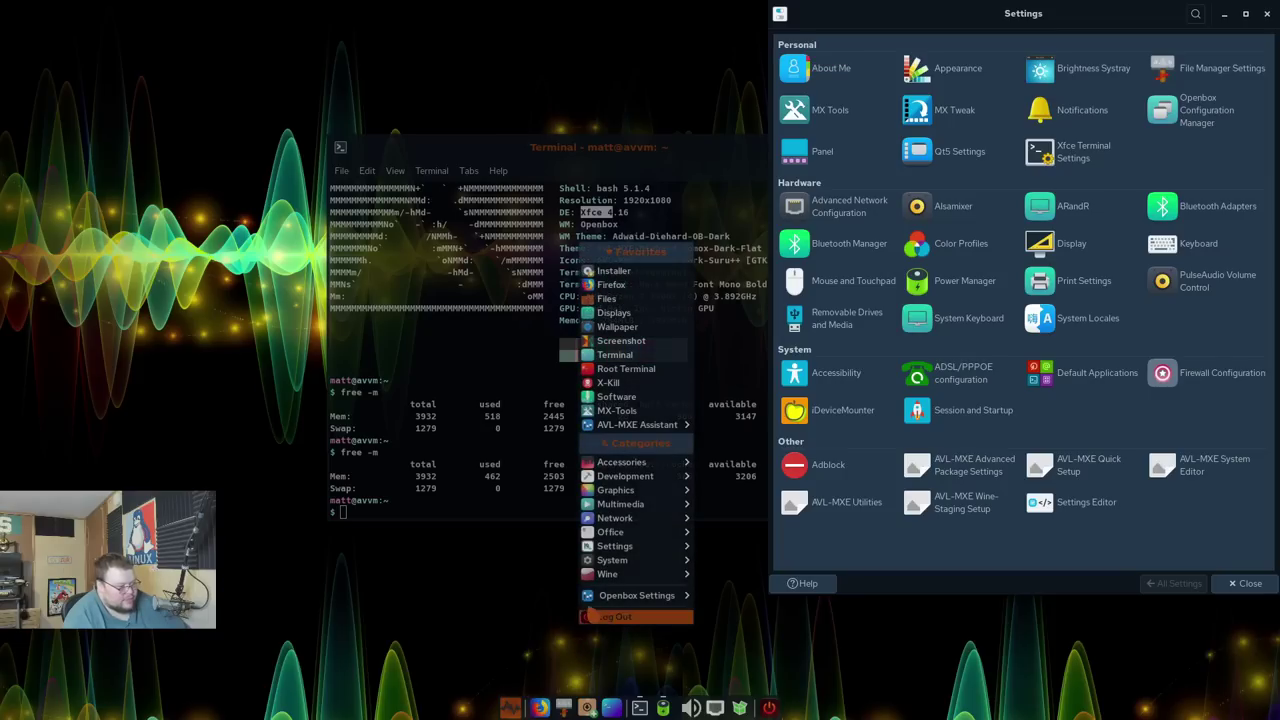
{"action": "right_click", "coordinate": [511, 624]}
{"action": "right_click", "coordinate": [511, 622]}
{"action": "mouse_move", "coordinate": [578, 420]}
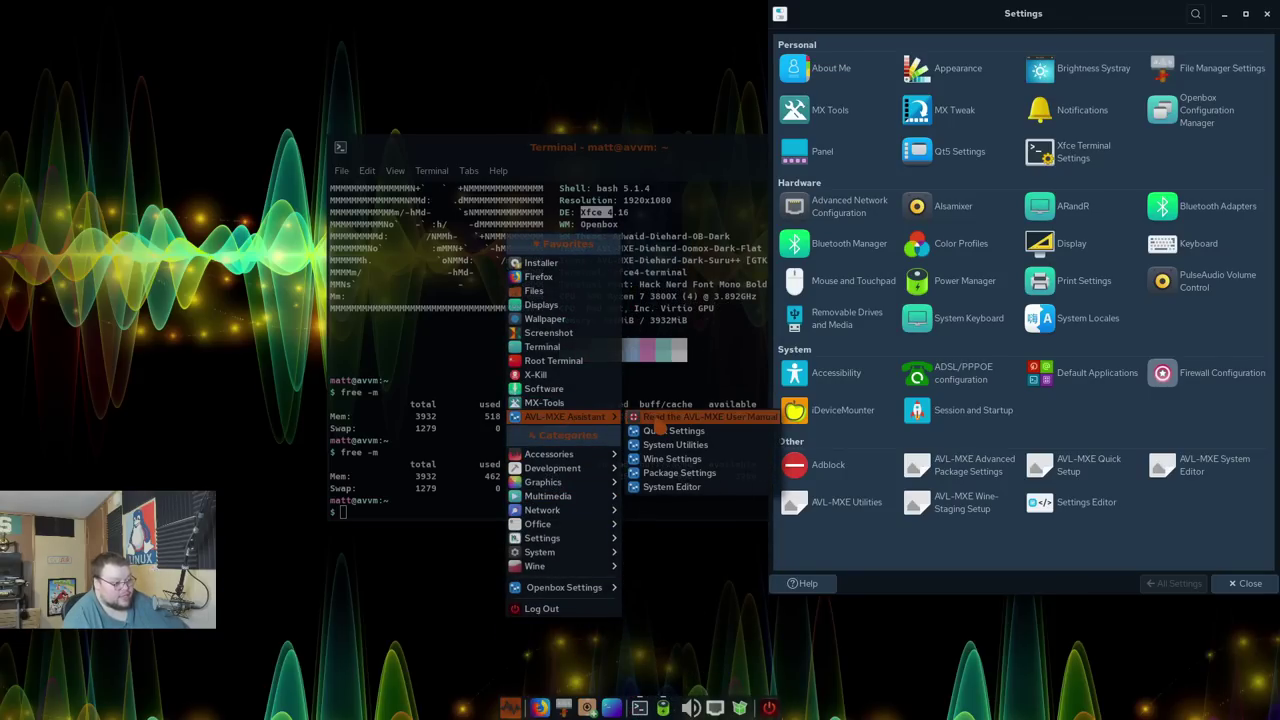
{"action": "left_click", "coordinate": [694, 436]}
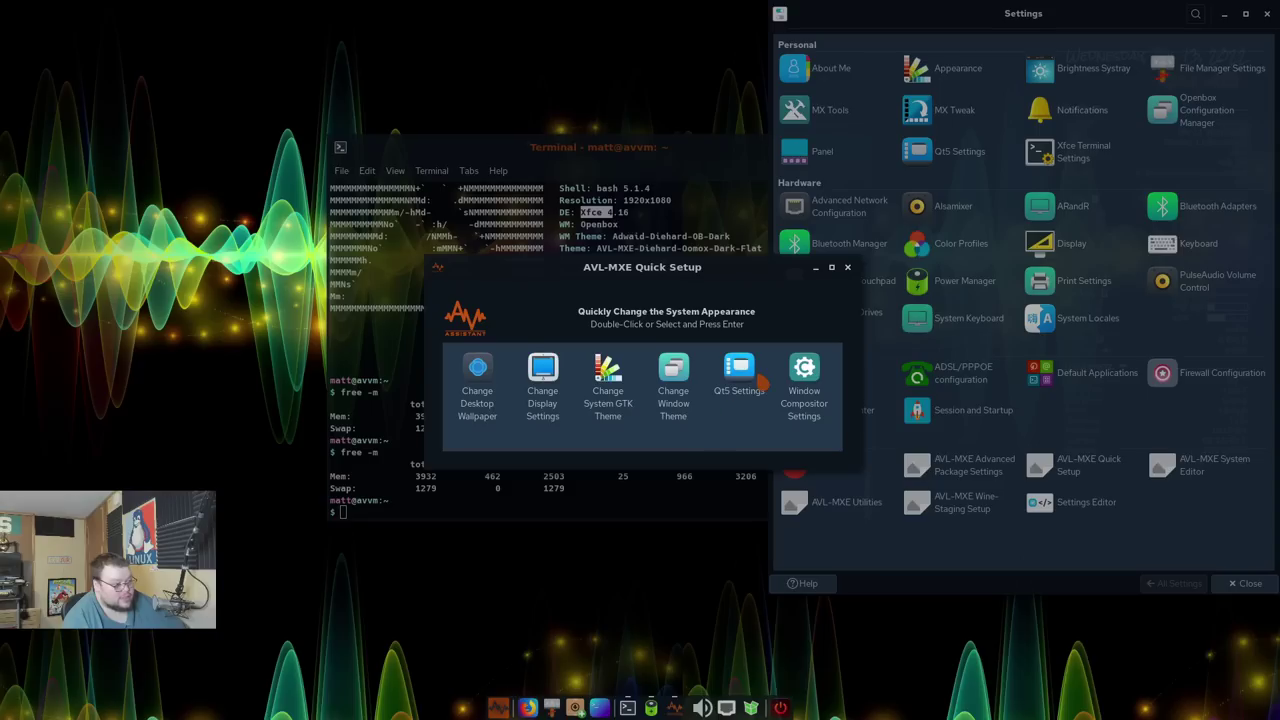
{"action": "left_click", "coordinate": [847, 267]}
{"action": "right_click", "coordinate": [552, 566]}
{"action": "mouse_move", "coordinate": [610, 362]}
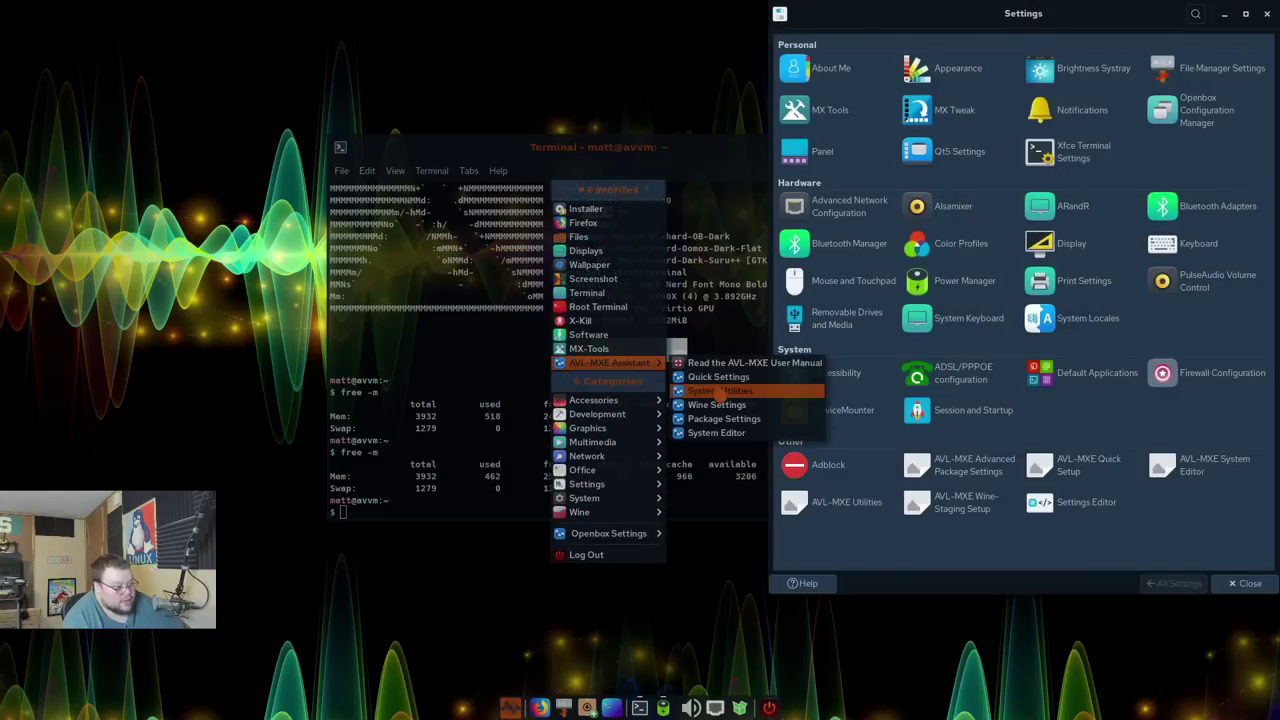
{"action": "left_click", "coordinate": [720, 391]}
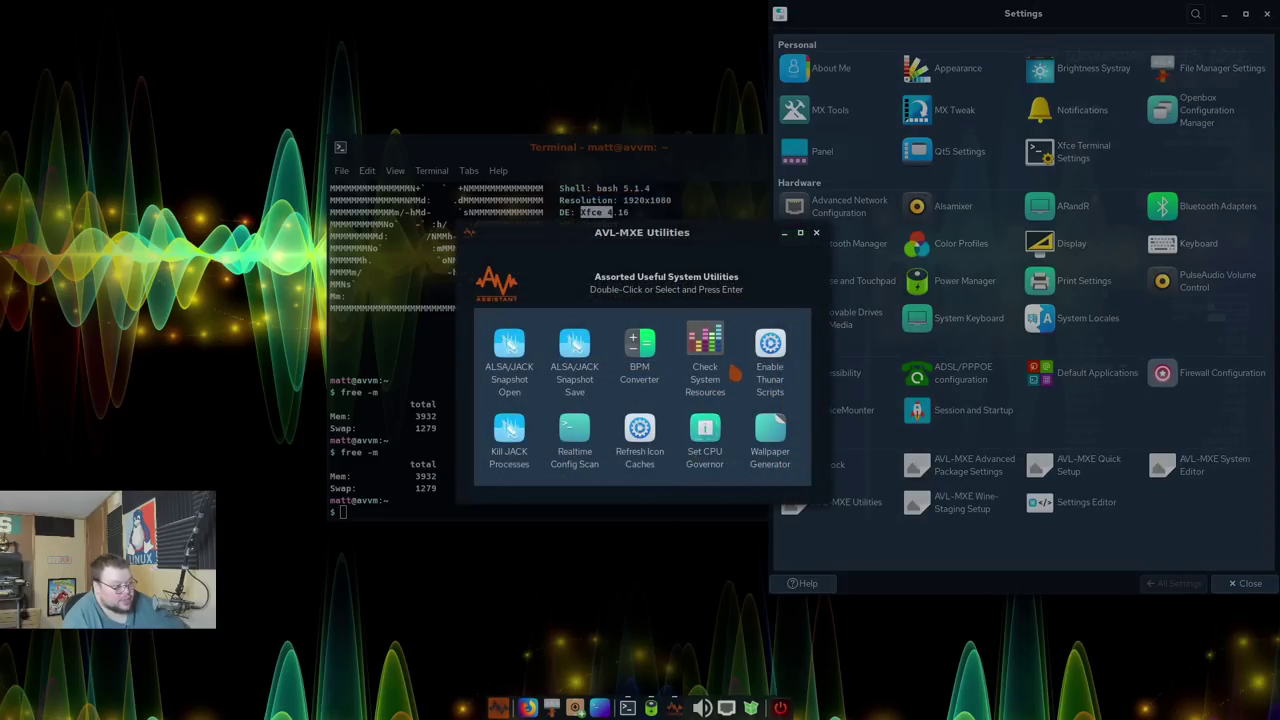
{"action": "key", "text": "Escape"}
{"action": "right_click", "coordinate": [588, 562]}
{"action": "mouse_move", "coordinate": [660, 367]}
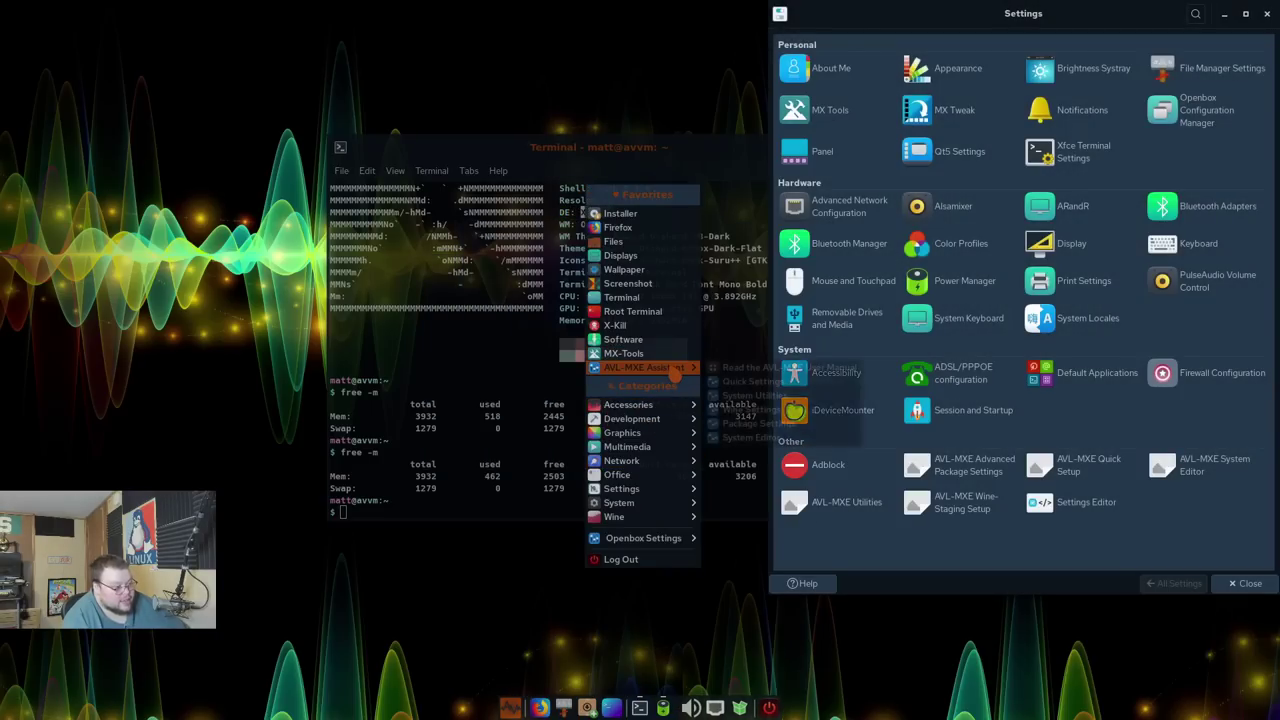
{"action": "left_click", "coordinate": [752, 424]}
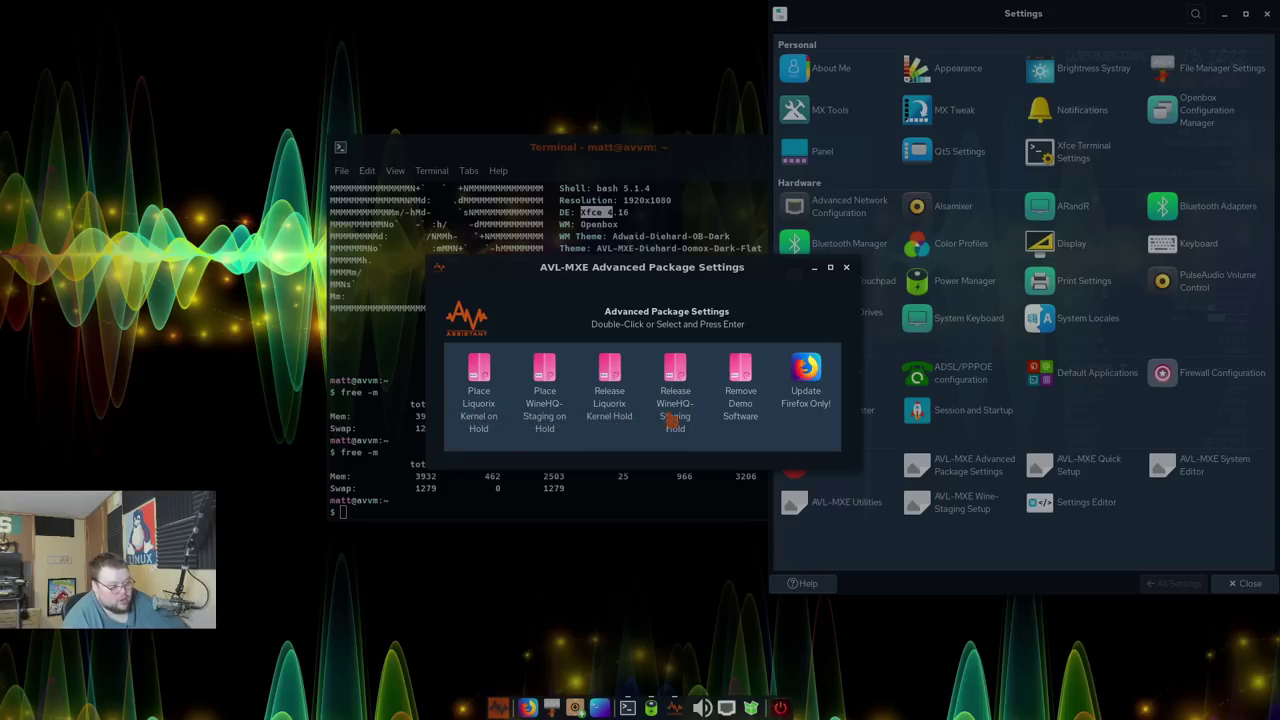
{"action": "left_click", "coordinate": [846, 268]}
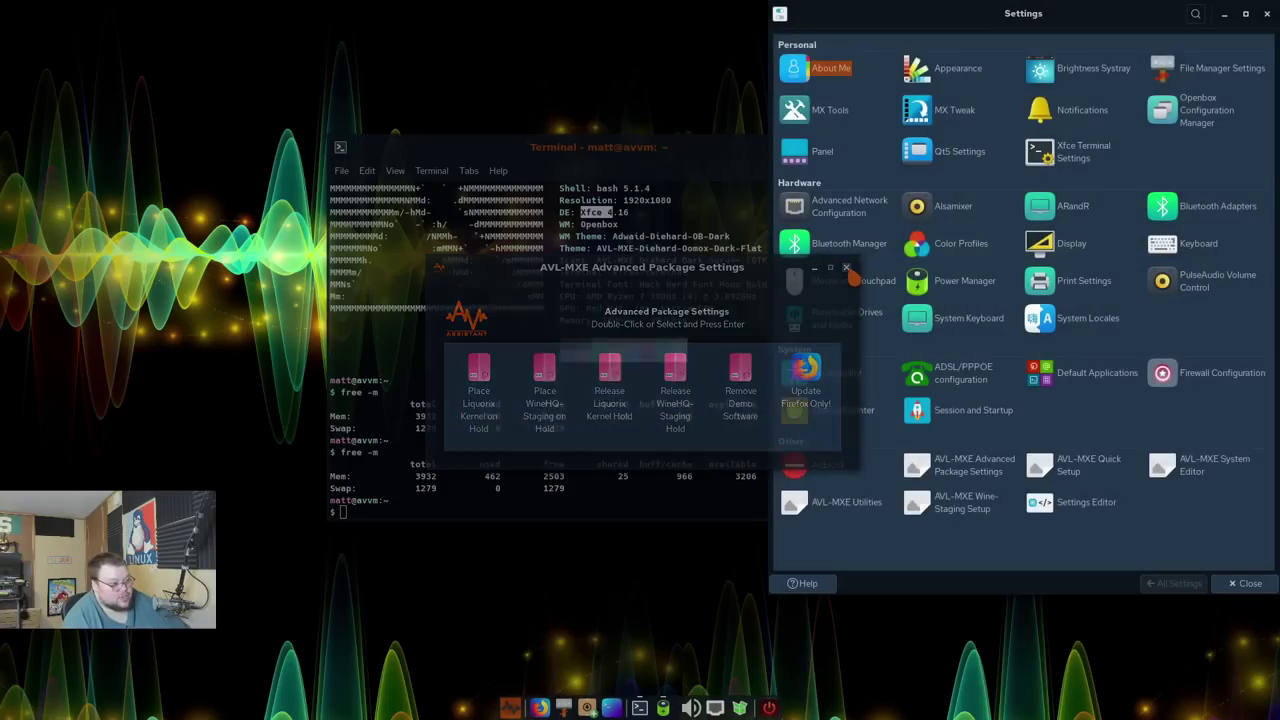
{"action": "right_click", "coordinate": [556, 606]}
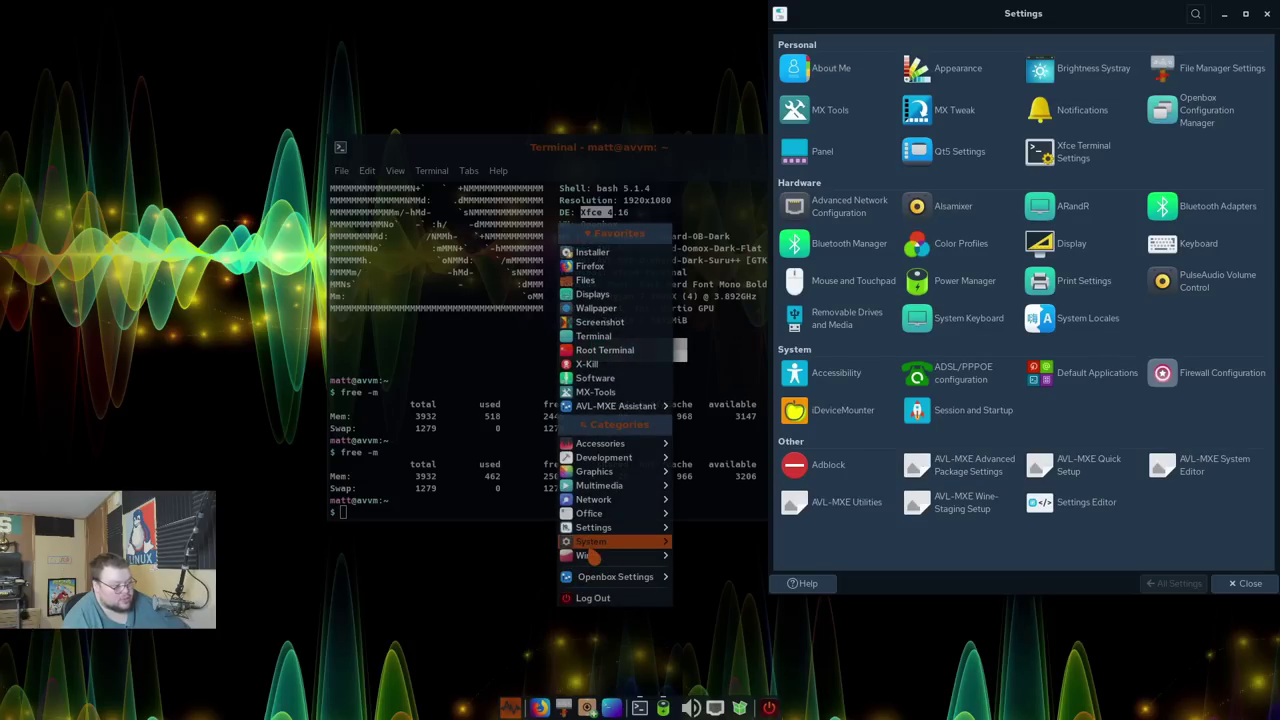
{"action": "mouse_move", "coordinate": [612, 406]}
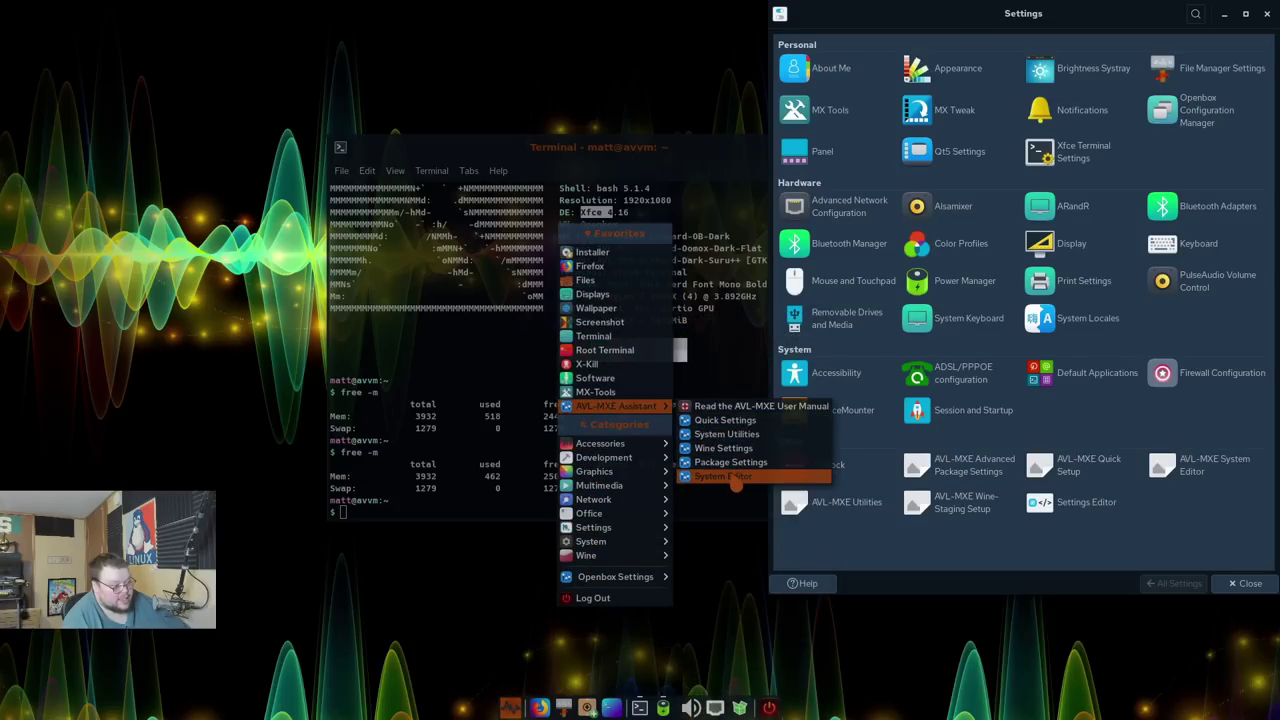
{"action": "left_click", "coordinate": [733, 477]}
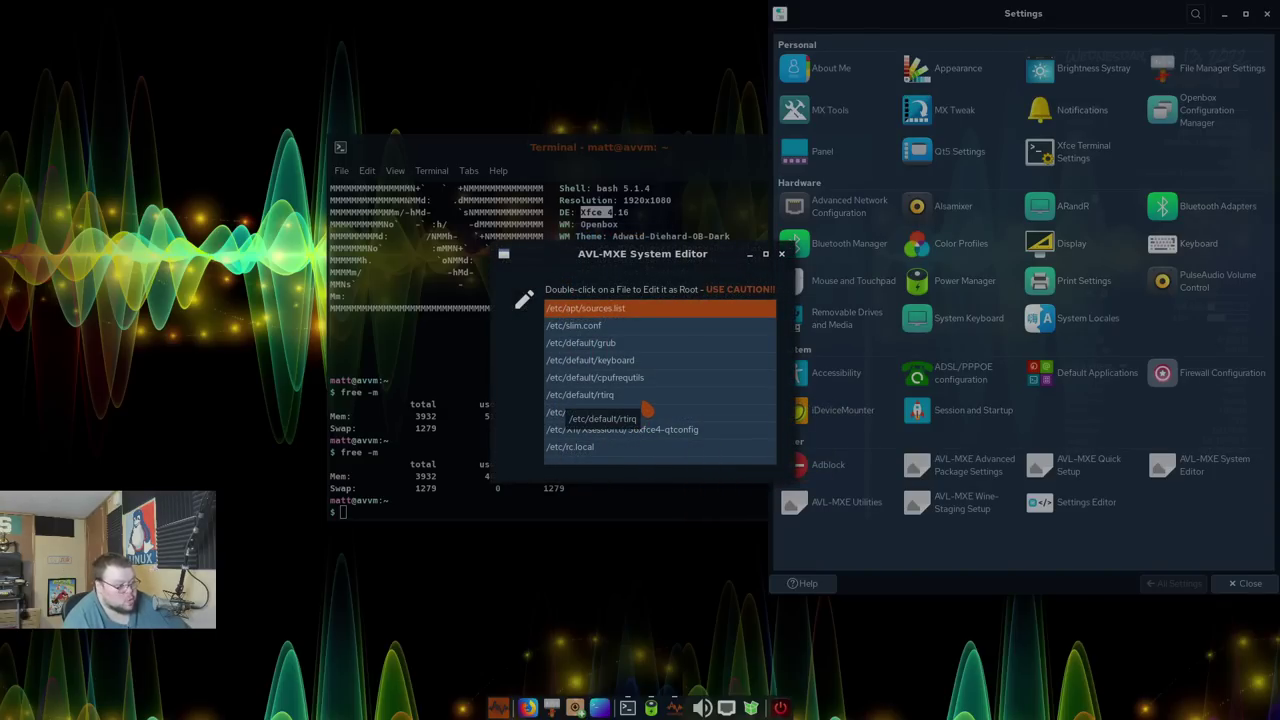
{"action": "key", "text": "Escape"}
{"action": "right_click", "coordinate": [510, 600]}
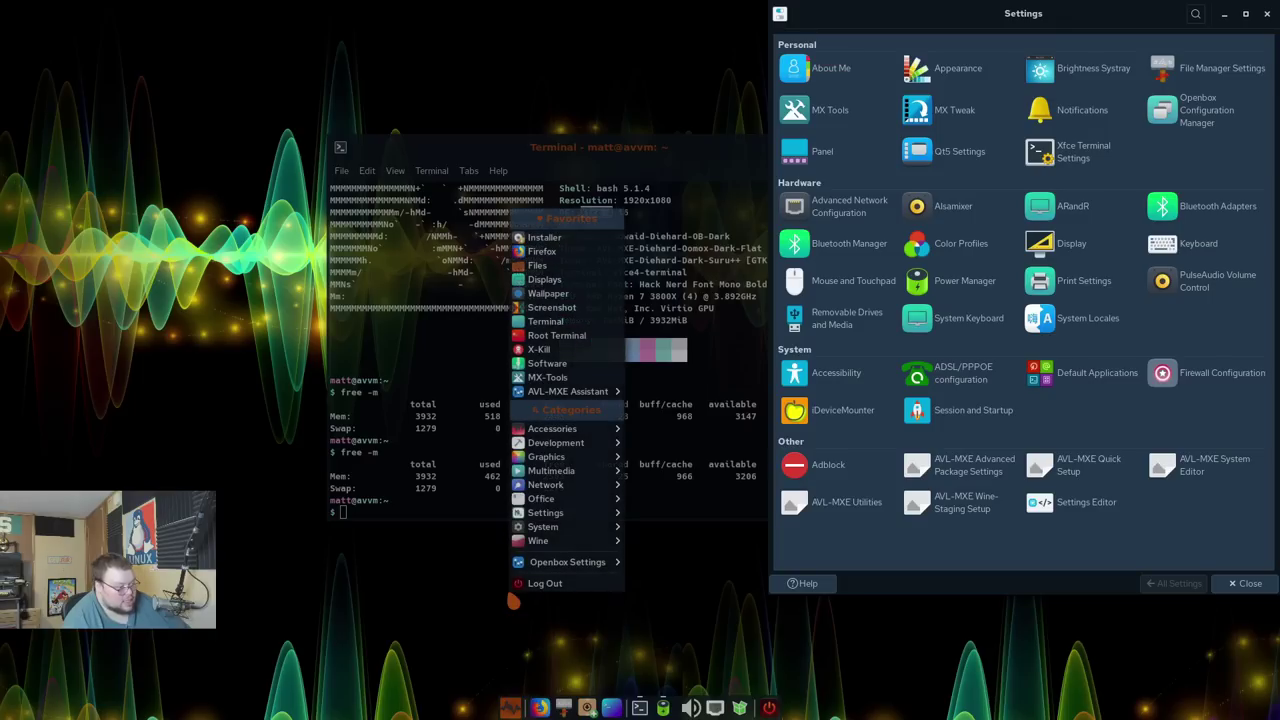